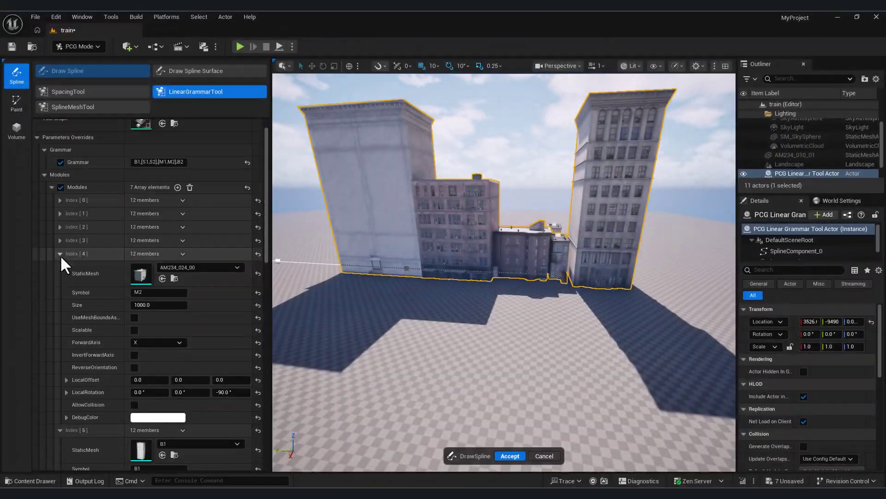
# - Switch the editor to Selection mode and back to PCG mode
pyautogui.moveTo(148, 318); pyautogui.dragTo(148, 318)
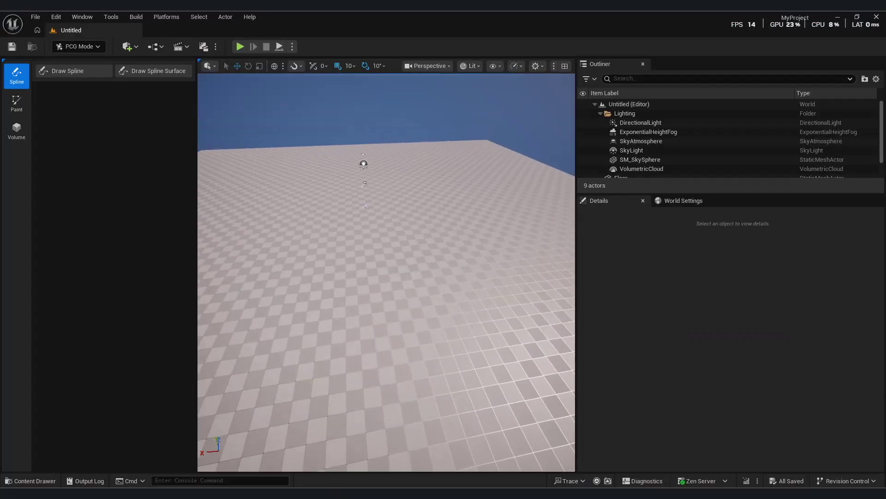
pyautogui.moveTo(386, 273); pyautogui.dragTo(349, 231, button='right')
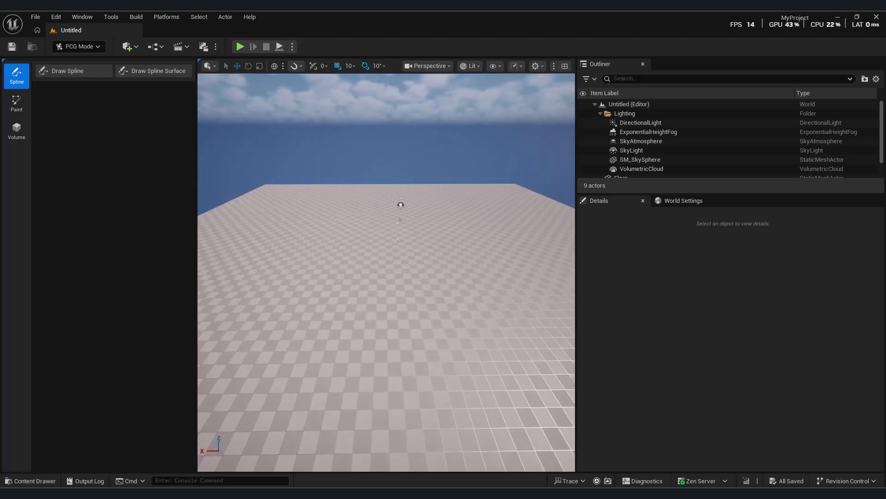
pyautogui.click(78, 47)
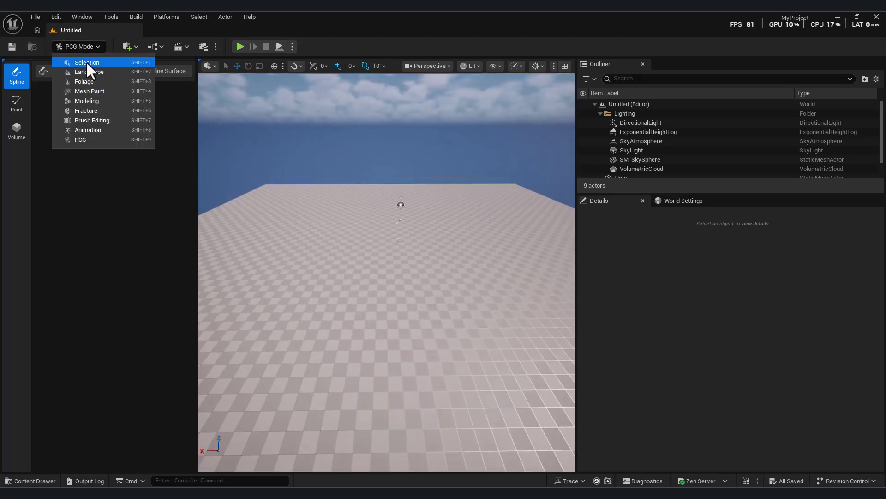
pyautogui.click(87, 62)
pyautogui.click(80, 44)
pyautogui.click(81, 140)
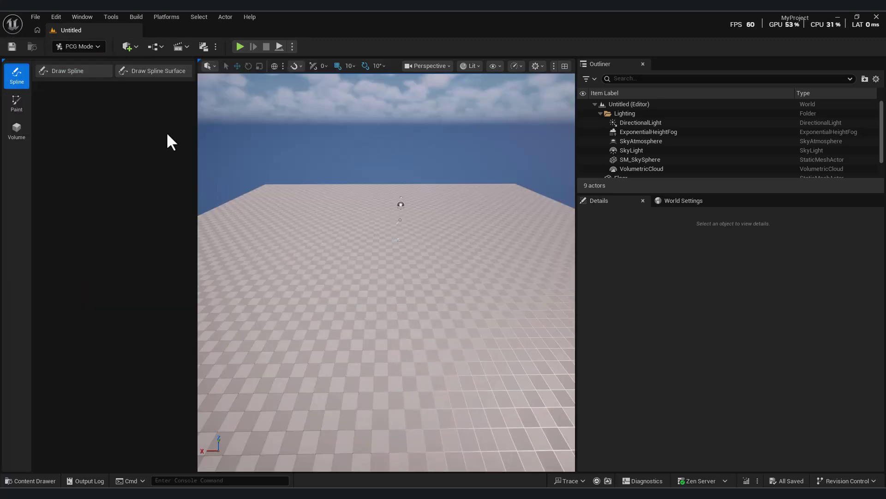
# - Search the plugin list for pcg, review the PCG plugins and close the list
pyautogui.click(54, 18)
pyautogui.click(74, 167)
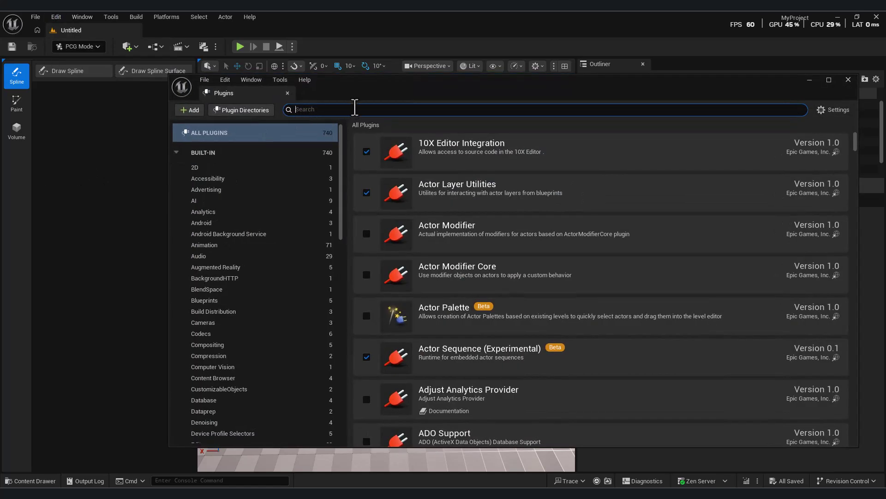
pyautogui.write('pcg')
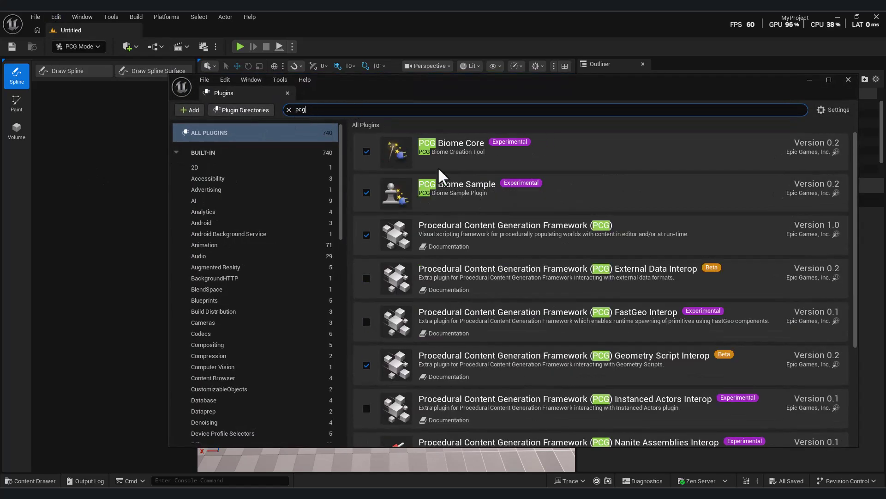
pyautogui.click(850, 81)
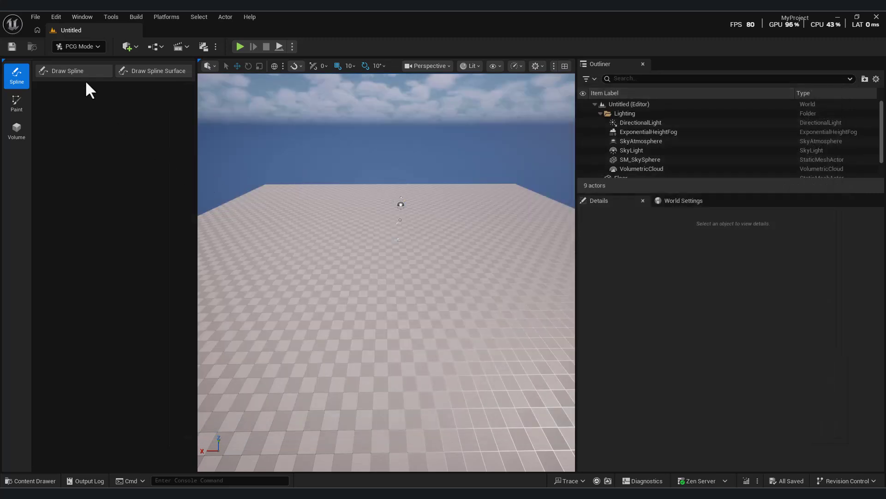
# - Start Draw Spline with the LinearGrammarTool, draw a freehand spline across the floor and enable the Grammar override
pyautogui.click(82, 71)
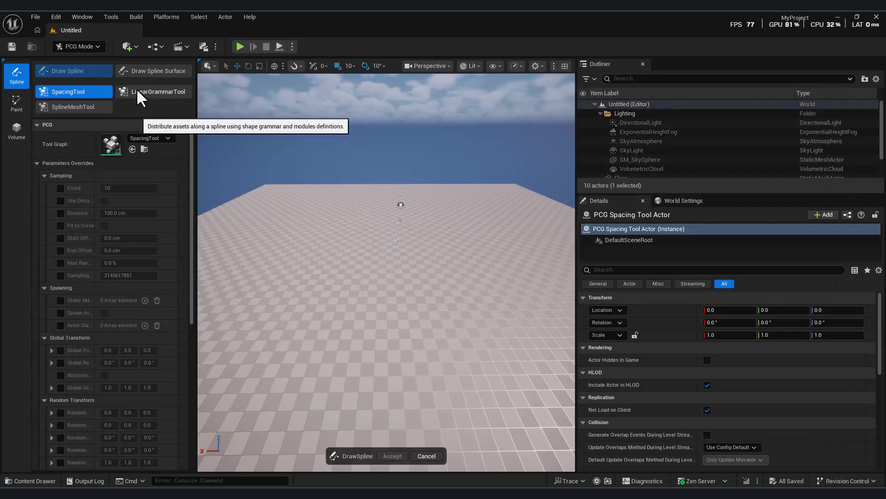
pyautogui.click(152, 92)
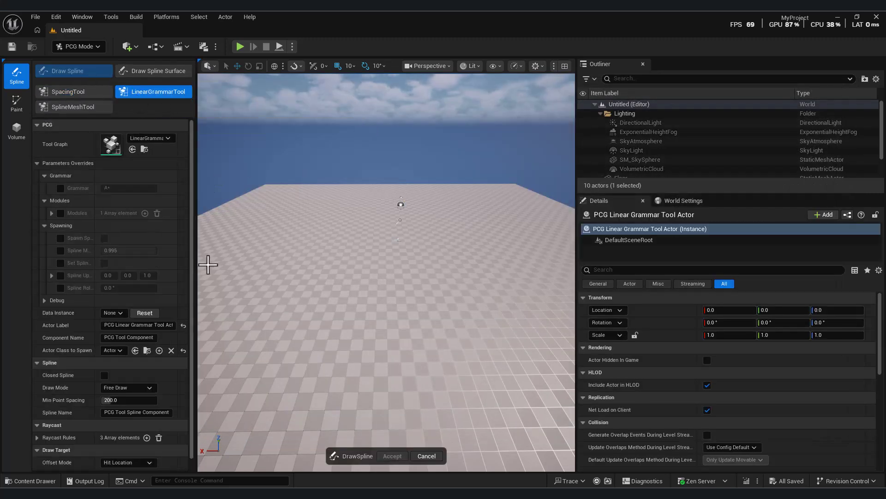
pyautogui.press('w')
pyautogui.moveTo(428, 299)
pyautogui.mouseDown(button='right')
pyautogui.moveTo(499, 307)
pyautogui.moveTo(438, 300)
pyautogui.mouseUp(button='right')
pyautogui.press('a')
pyautogui.press('s')
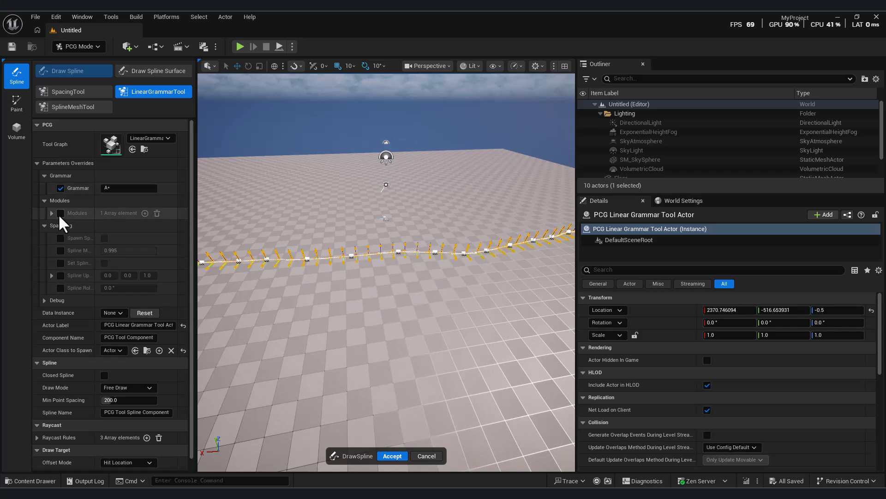
# - Enable the Modules override and assign the PCG_Window static mesh to the first module
pyautogui.click(59, 214)
pyautogui.click(51, 213)
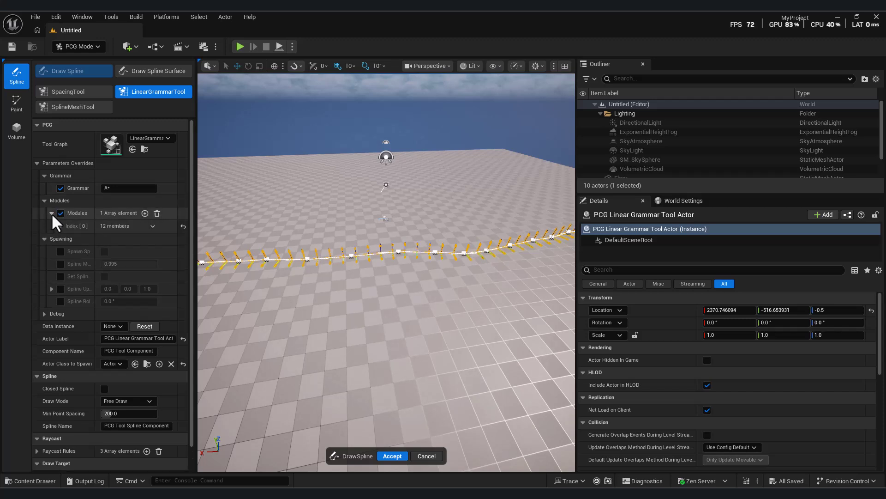
pyautogui.click(59, 226)
pyautogui.click(152, 239)
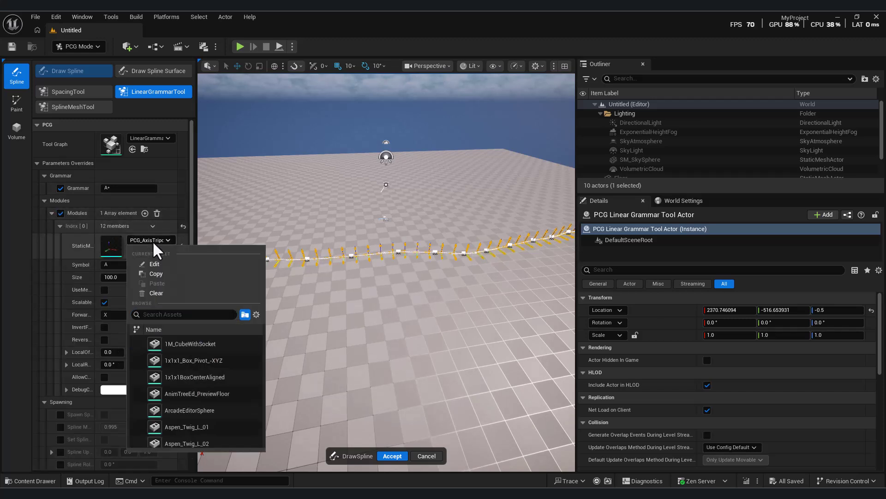
pyautogui.write('pcg w')
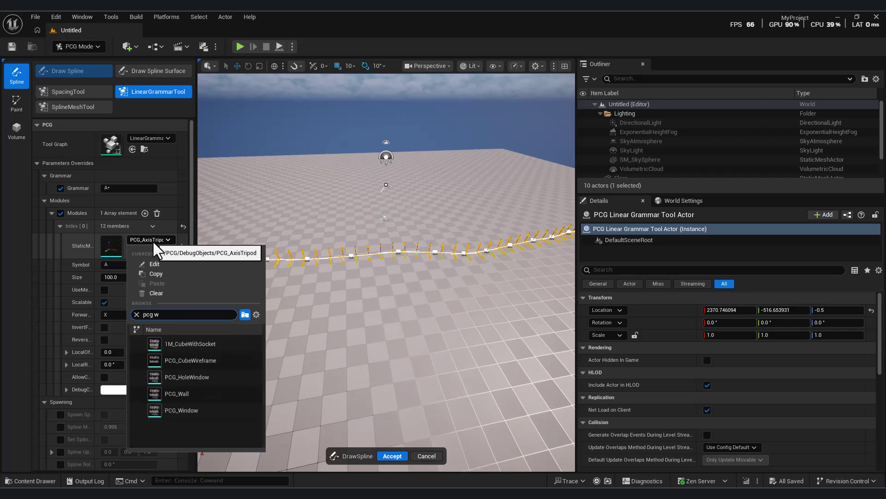
pyautogui.write('in')
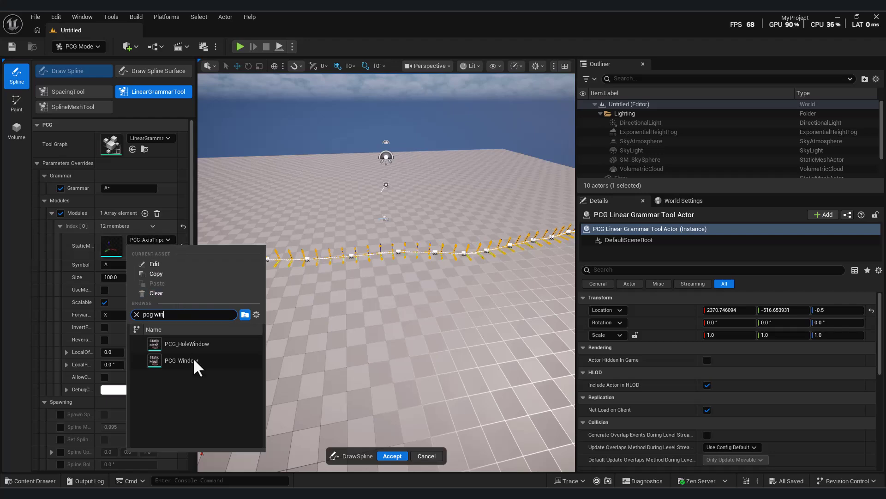
pyautogui.click(192, 367)
# - Change the grammar to A so that module A is not repeated along the spline
pyautogui.moveTo(356, 313); pyautogui.dragTo(457, 288, button='right')
pyautogui.press('w')
pyautogui.press('w')
pyautogui.press('s')
pyautogui.press('w')
pyautogui.press('s')
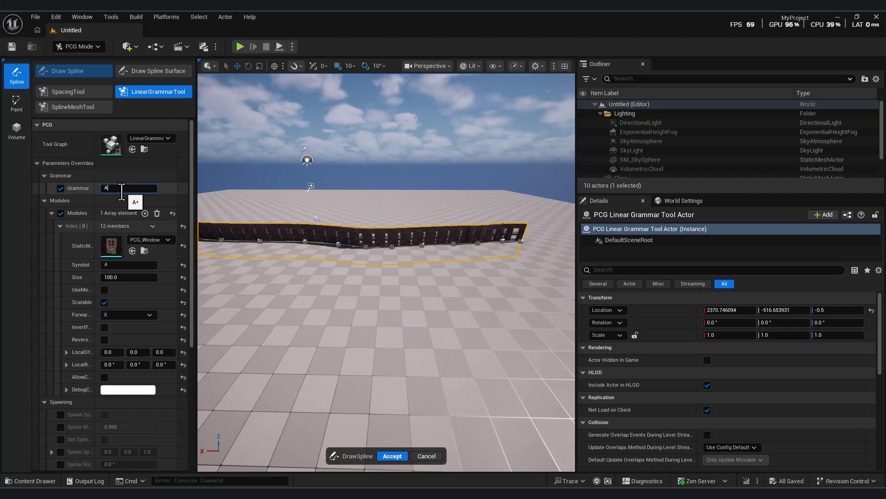
pyautogui.press('Return')
pyautogui.moveTo(318, 204); pyautogui.dragTo(249, 194, button='right')
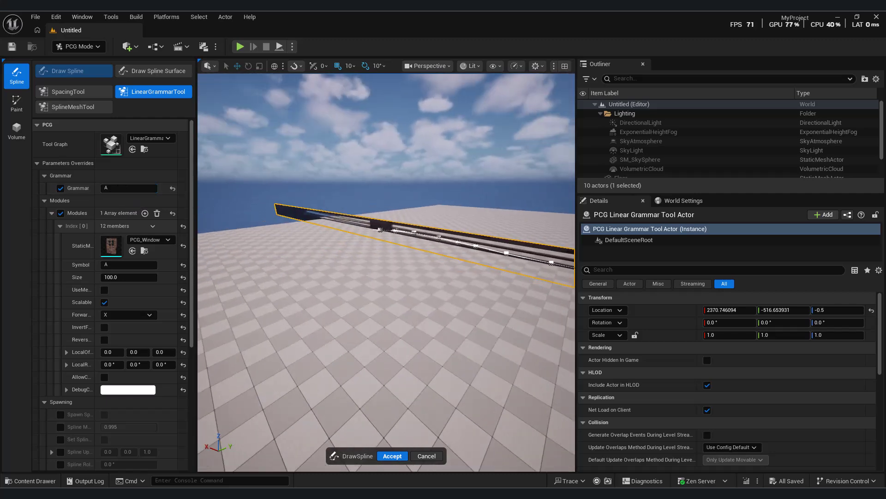
# - Redraw the freehand spline across the floor in different places to test the single-module grammar
pyautogui.moveTo(277, 240); pyautogui.dragTo(345, 279, button='right')
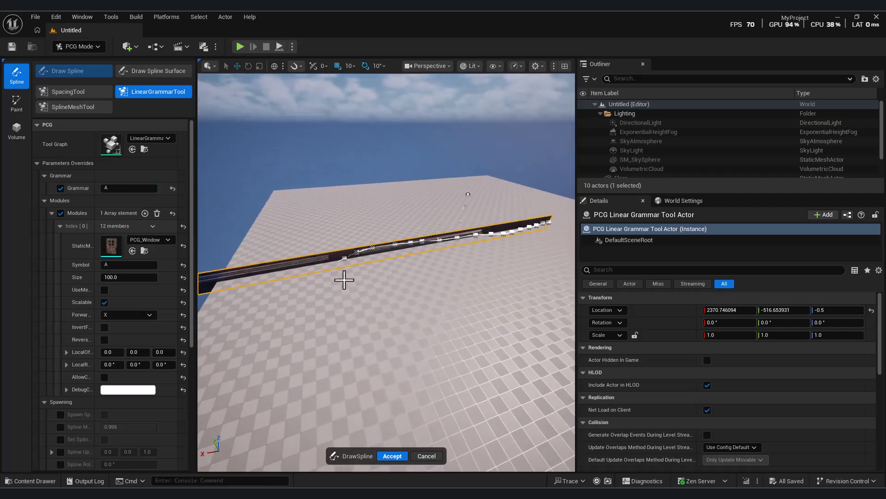
pyautogui.moveTo(325, 317); pyautogui.dragTo(474, 280)
pyautogui.moveTo(453, 294); pyautogui.dragTo(482, 298, button='right')
pyautogui.moveTo(396, 260); pyautogui.dragTo(403, 262)
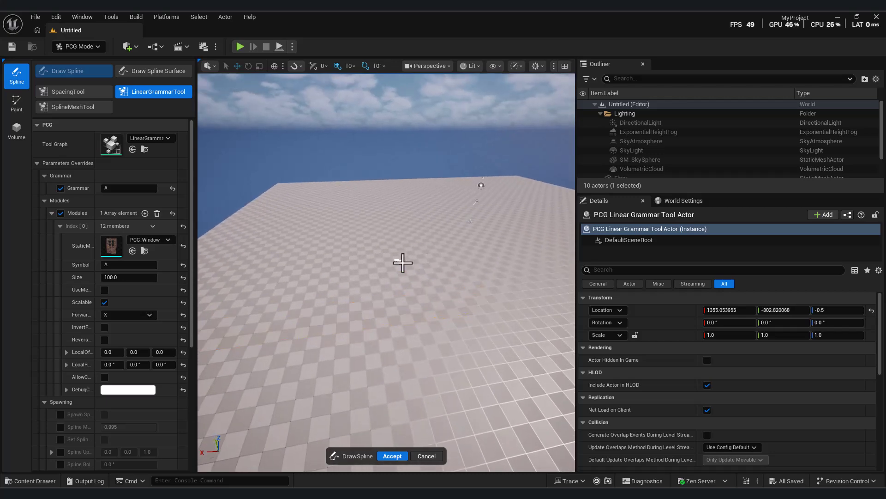
pyautogui.moveTo(421, 260); pyautogui.dragTo(350, 215, button='right')
pyautogui.moveTo(255, 219); pyautogui.dragTo(547, 219)
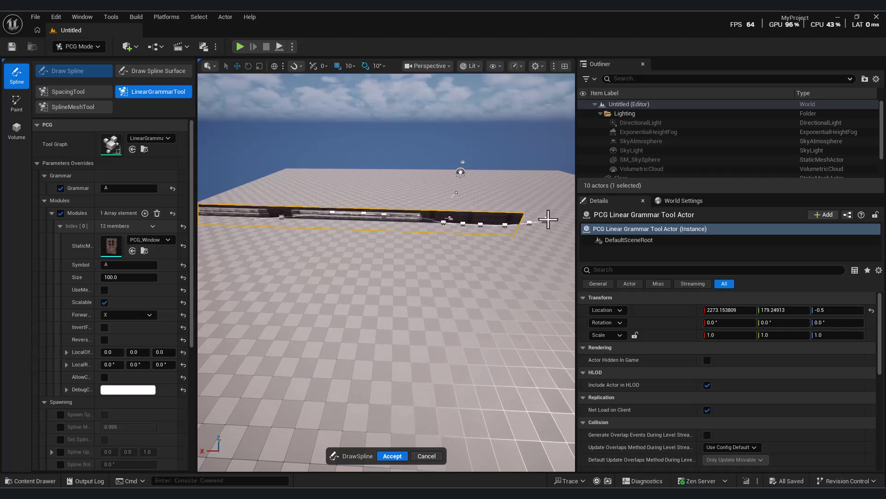
# - Turn off Scalable for the window module and enter 100 as its Size
pyautogui.click(104, 302)
pyautogui.moveTo(323, 259)
pyautogui.mouseDown(button='right')
pyautogui.moveTo(284, 249)
pyautogui.moveTo(351, 240)
pyautogui.moveTo(295, 238)
pyautogui.moveTo(323, 252)
pyautogui.moveTo(330, 245)
pyautogui.mouseUp(button='right')
pyautogui.press('w')
pyautogui.press('s')
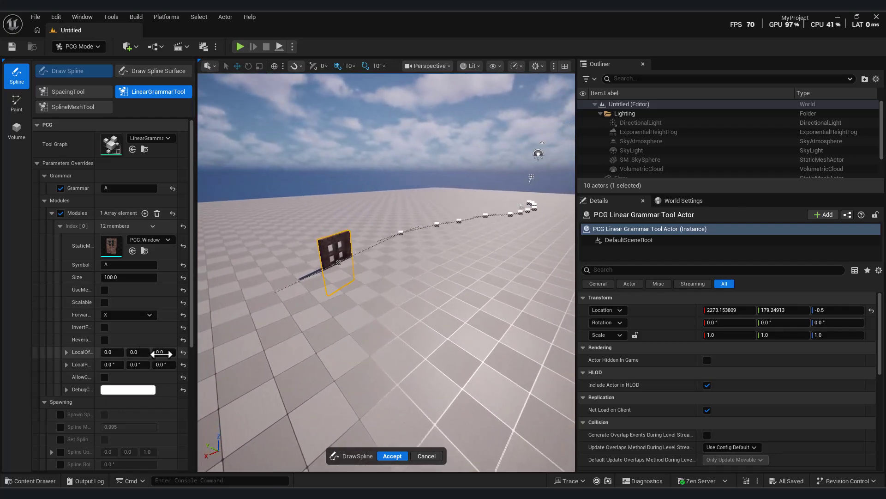
pyautogui.click(104, 302)
pyautogui.click(104, 302)
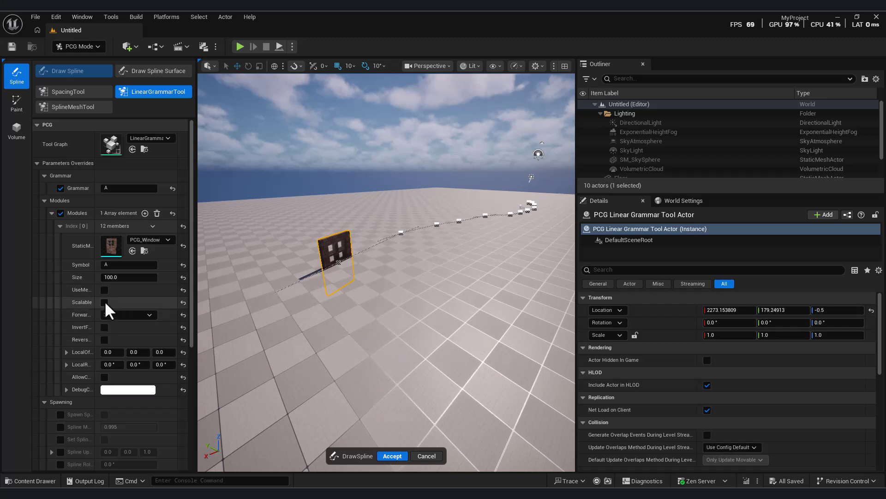
pyautogui.press('w')
pyautogui.moveTo(277, 277); pyautogui.dragTo(254, 270, button='right')
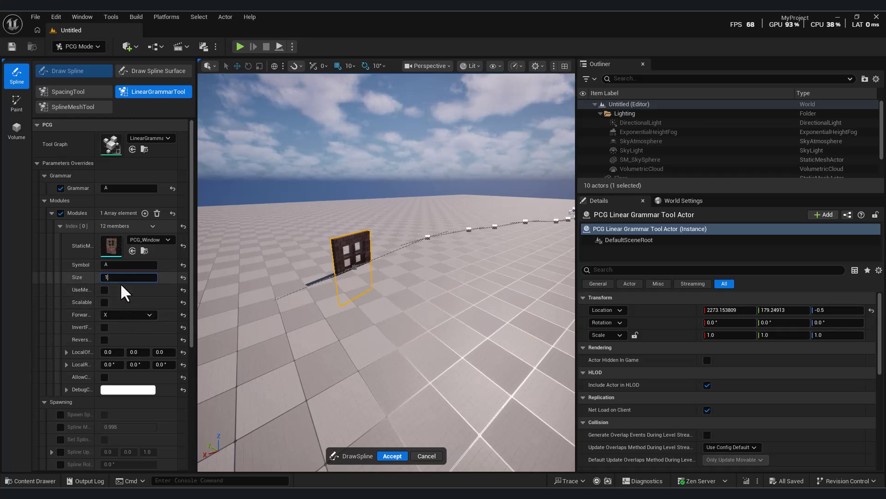
pyautogui.moveTo(277, 281); pyautogui.dragTo(267, 278, button='right')
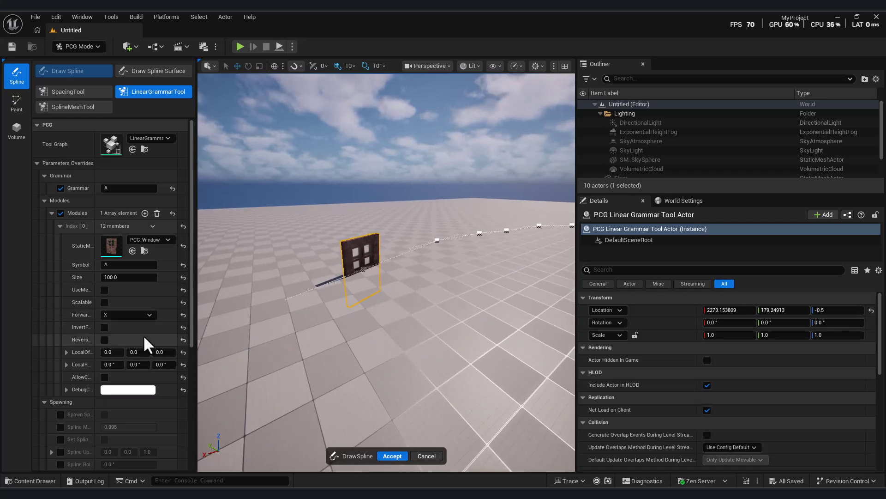
# - Try Y and Z as the window module's ForwardAxis and set it back to X
pyautogui.click(129, 314)
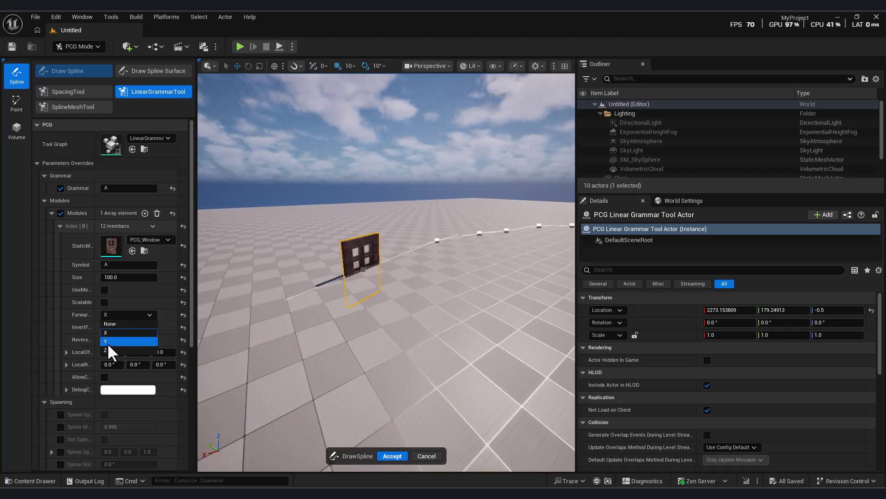
pyautogui.click(115, 339)
pyautogui.click(124, 314)
pyautogui.click(116, 351)
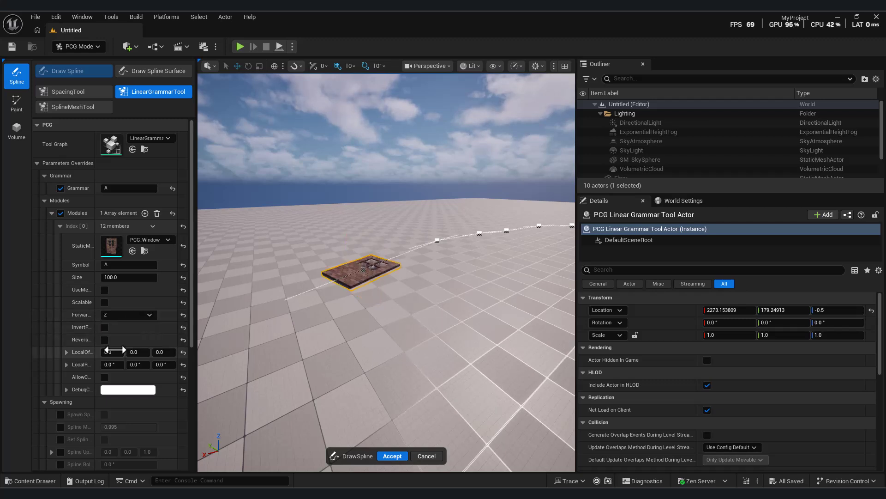
pyautogui.click(128, 315)
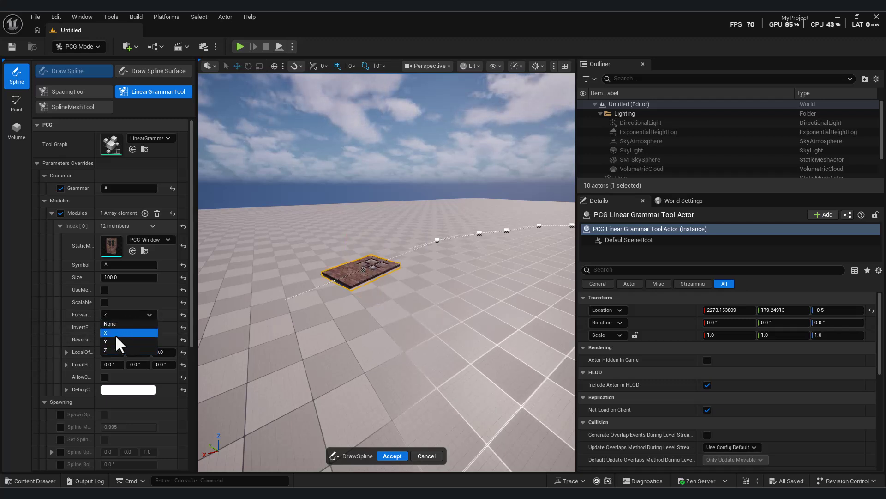
pyautogui.click(115, 330)
# - Widen the tool settings area and set the window module's LocalOffset Z to 150
pyautogui.moveTo(192, 351); pyautogui.dragTo(283, 359)
pyautogui.scroll(-1, 121, 378)
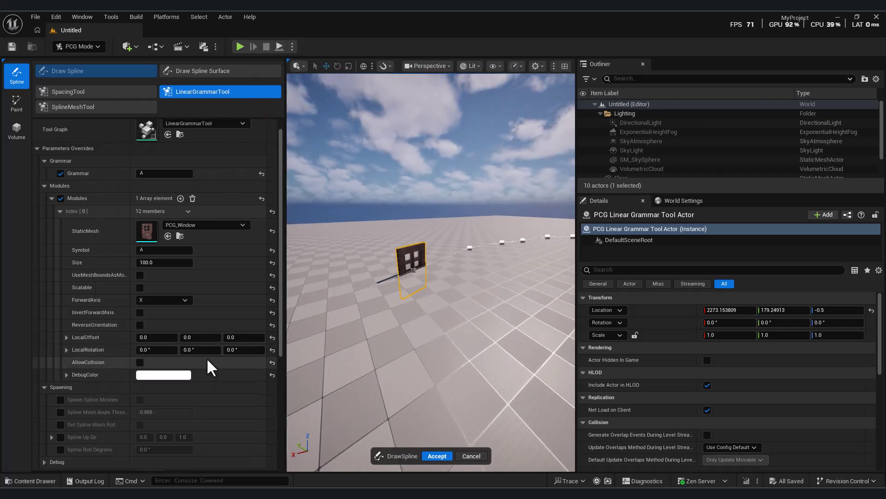
pyautogui.click(251, 338)
pyautogui.write('150')
pyautogui.press('Return')
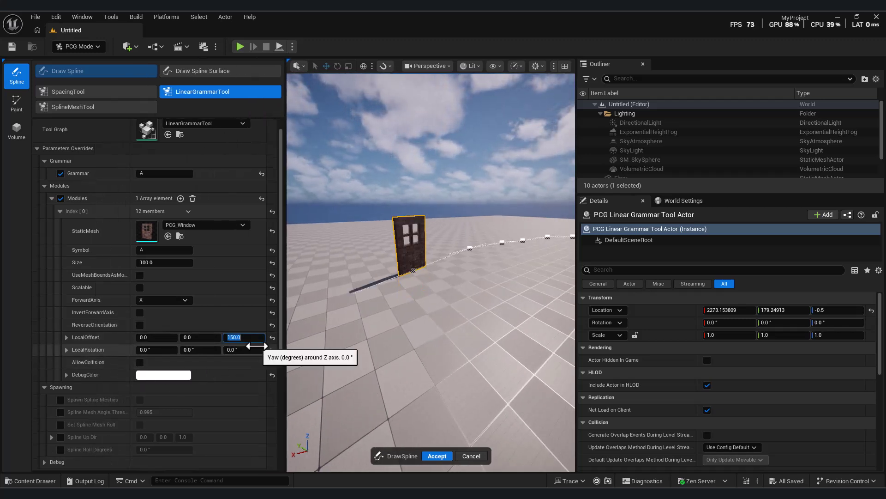
pyautogui.moveTo(464, 283); pyautogui.dragTo(411, 288, button='right')
pyautogui.press('s')
pyautogui.press('w')
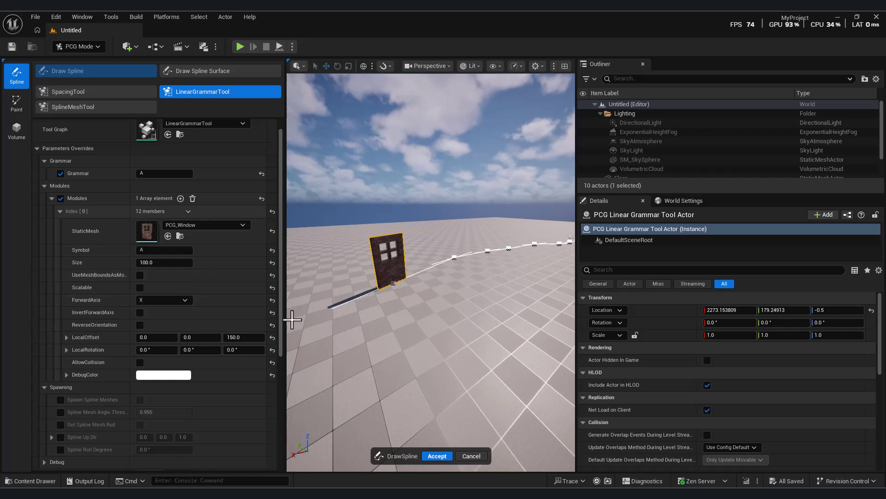
# - Set the spline's Draw Mode to Tangent Drag and place new spline points in a zigzag across the floor
pyautogui.scroll(-3, 224, 368)
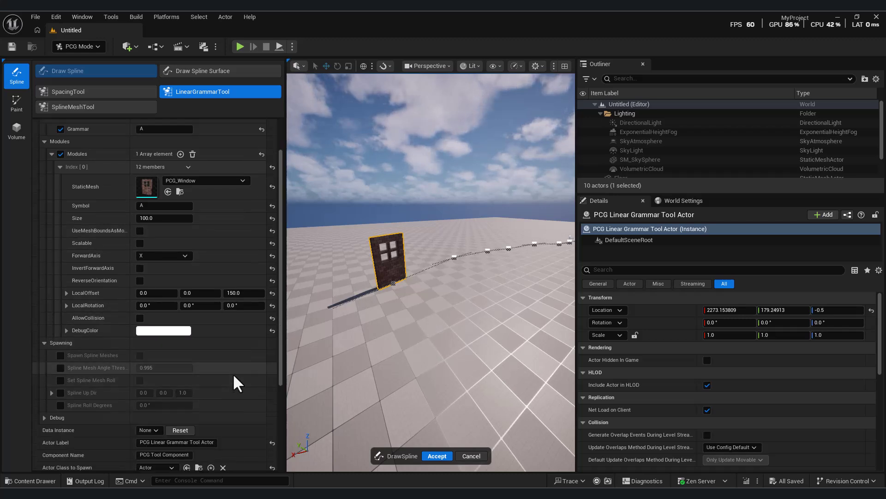
pyautogui.scroll(-1, 248, 375)
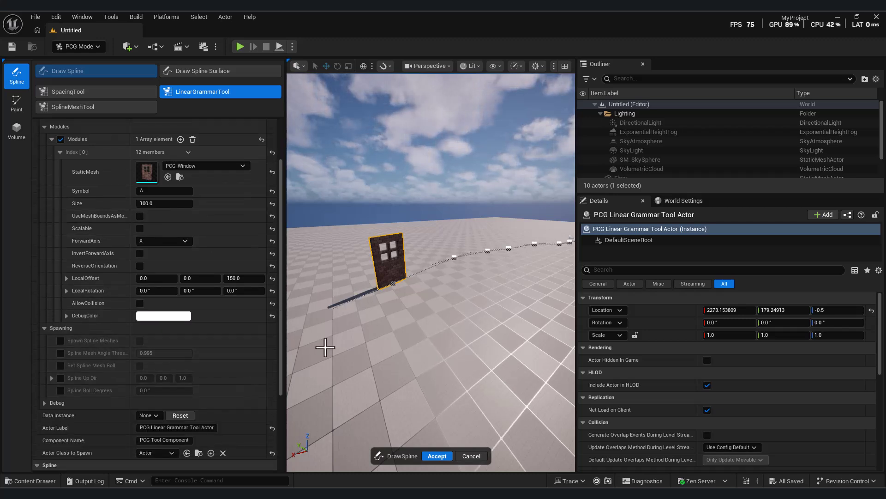
pyautogui.press('s')
pyautogui.moveTo(382, 354); pyautogui.dragTo(418, 372, button='right')
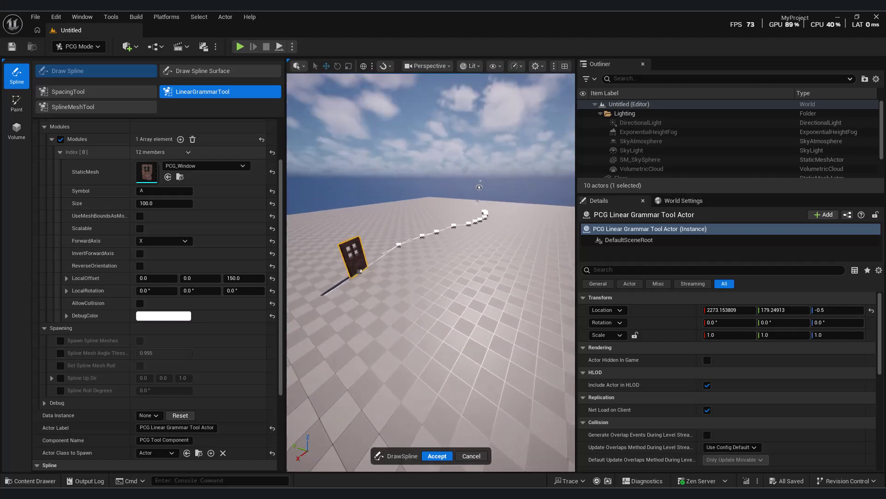
pyautogui.scroll(-3, 191, 414)
pyautogui.scroll(-5, 192, 411)
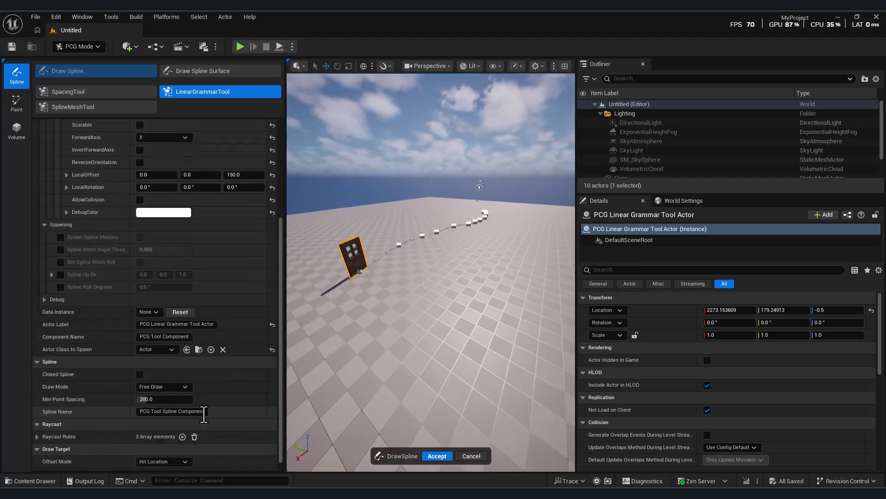
pyautogui.click(179, 389)
pyautogui.click(174, 396)
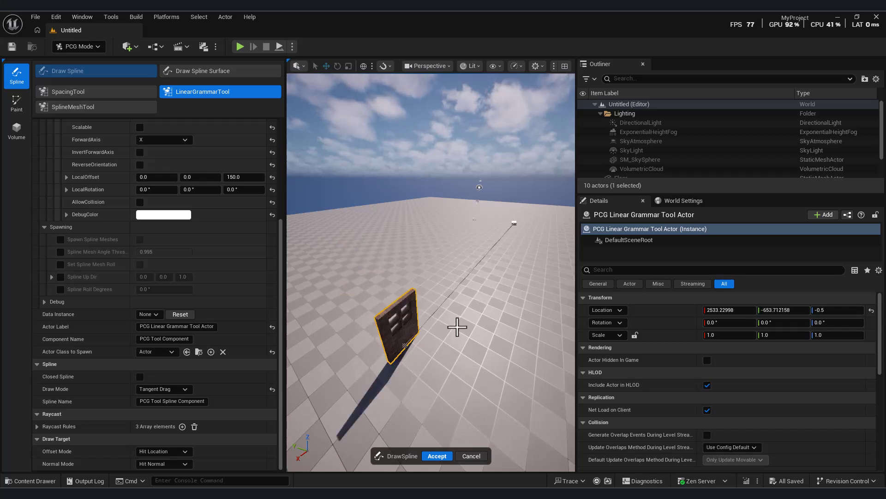
pyautogui.click(421, 211)
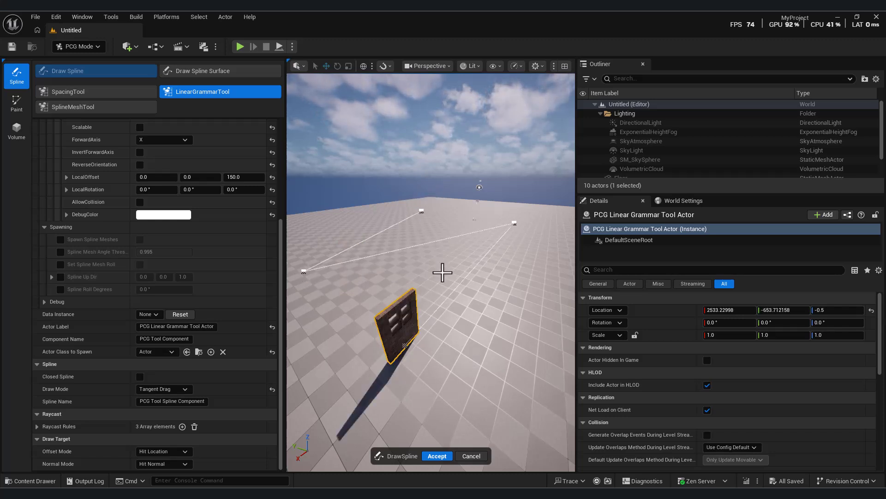
# - Set the spline's Draw Mode to Free Draw and sketch a freehand spline across the floor
pyautogui.click(179, 388)
pyautogui.click(159, 417)
pyautogui.moveTo(337, 327); pyautogui.dragTo(524, 221)
# - Switch the spline's Draw Mode to Click Auto Tangent and place new spline points in a zigzag across the floor
pyautogui.click(167, 389)
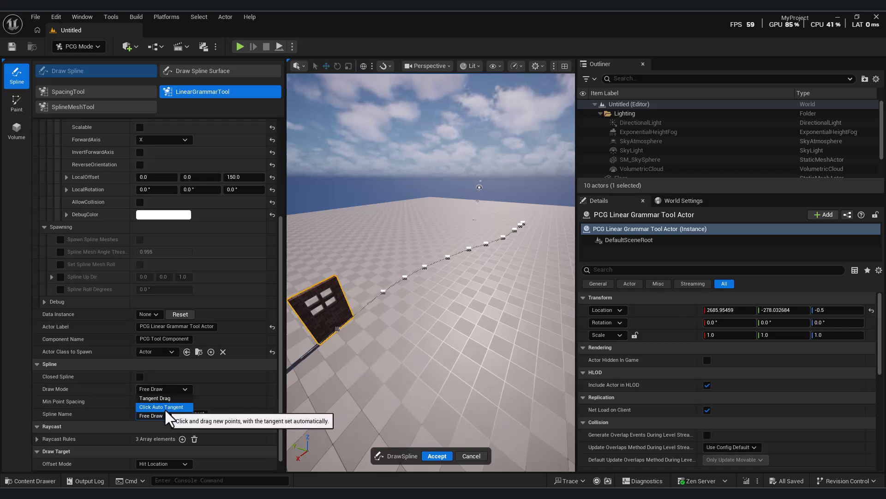
pyautogui.click(163, 407)
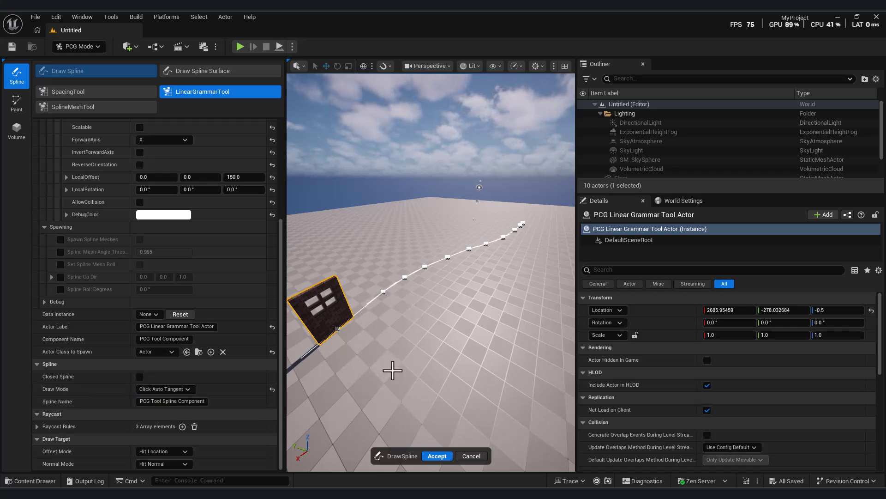
pyautogui.click(348, 225)
pyautogui.click(360, 409)
pyautogui.moveTo(447, 356); pyautogui.dragTo(486, 279, button='right')
pyautogui.click(524, 276)
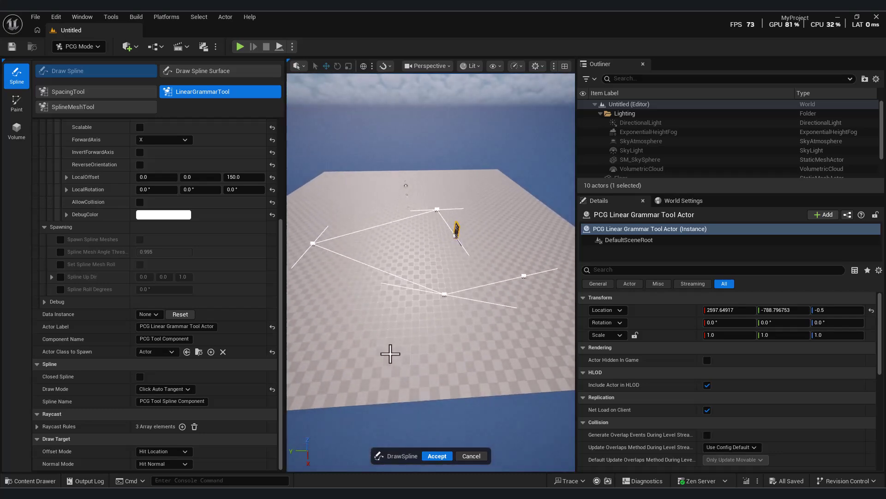
# - Change the Grammar to A* so the window module repeats along the whole spline
pyautogui.moveTo(278, 296); pyautogui.dragTo(291, 179)
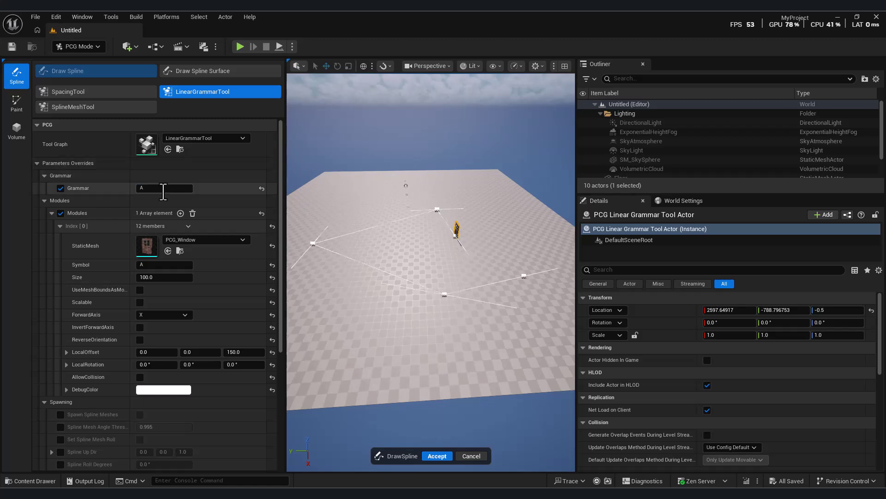
pyautogui.write('*')
pyautogui.press('Return')
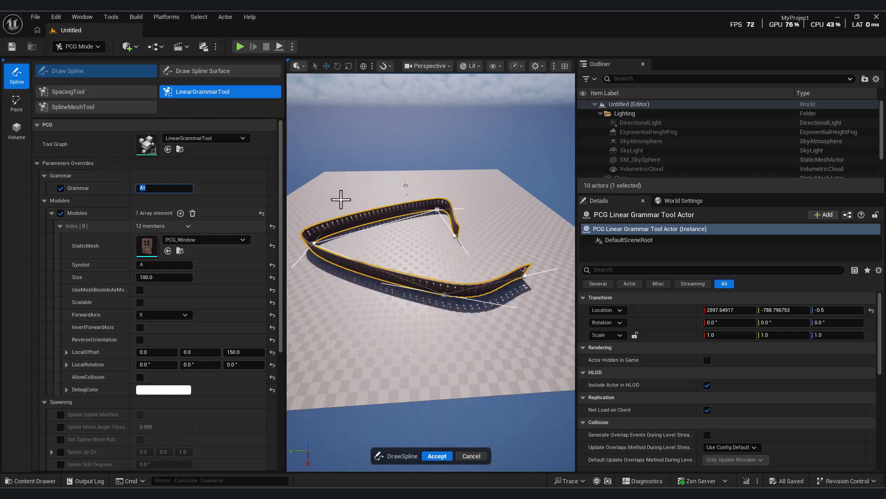
# - Extend the auto-tangent spline with another point on the floor and re-enter A* as the Grammar
pyautogui.write('d')
pyautogui.moveTo(411, 252); pyautogui.dragTo(482, 249, button='right')
pyautogui.press('w')
pyautogui.press('d')
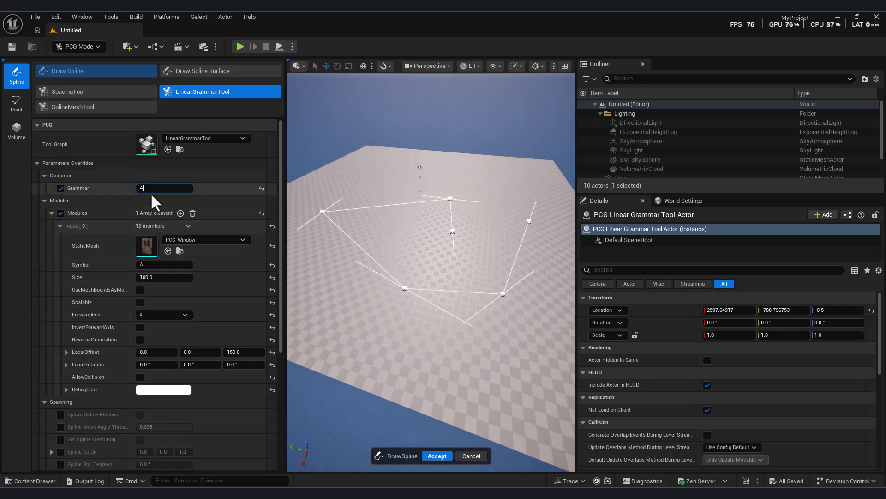
pyautogui.press('Return')
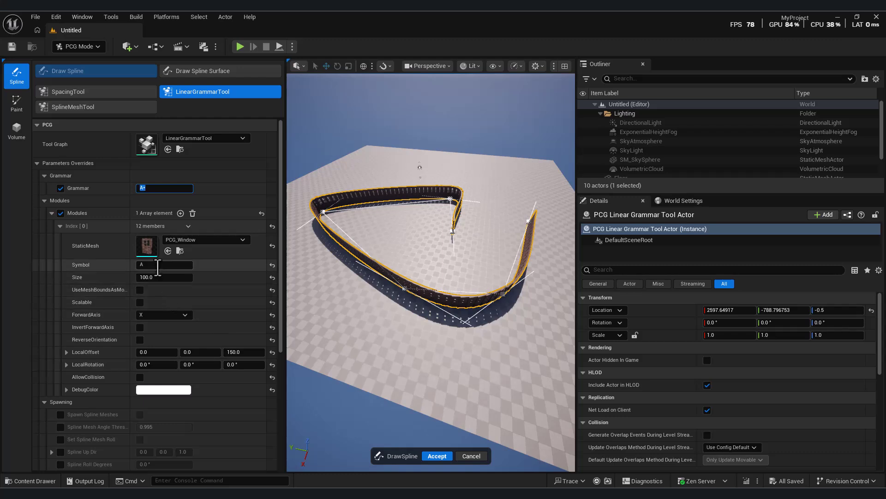
# - Set the spline's Draw Mode back to Tangent Drag and place points for a new straight-segment spline
pyautogui.press('d')
pyautogui.moveTo(470, 317); pyautogui.dragTo(415, 323, button='right')
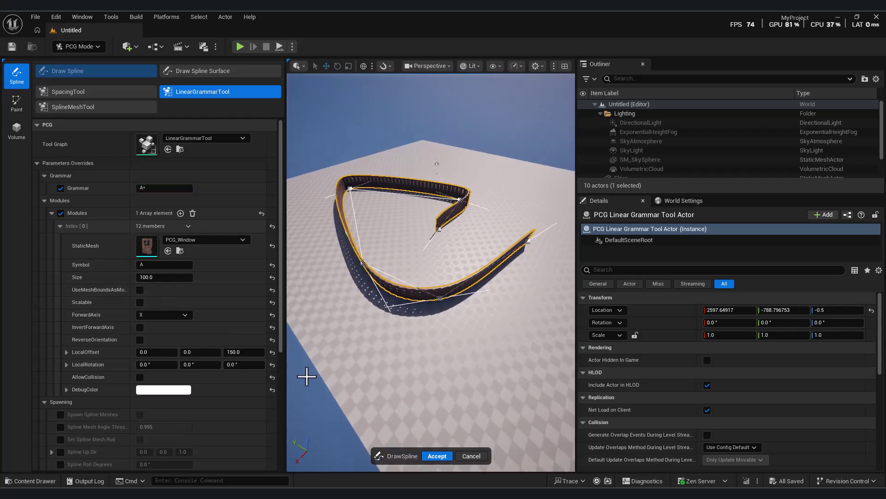
pyautogui.scroll(-5, 192, 437)
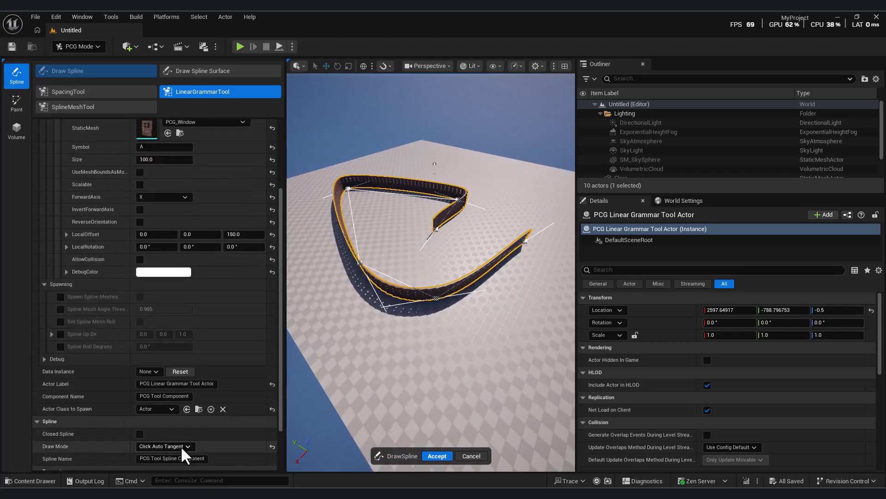
pyautogui.click(179, 445)
pyautogui.click(163, 456)
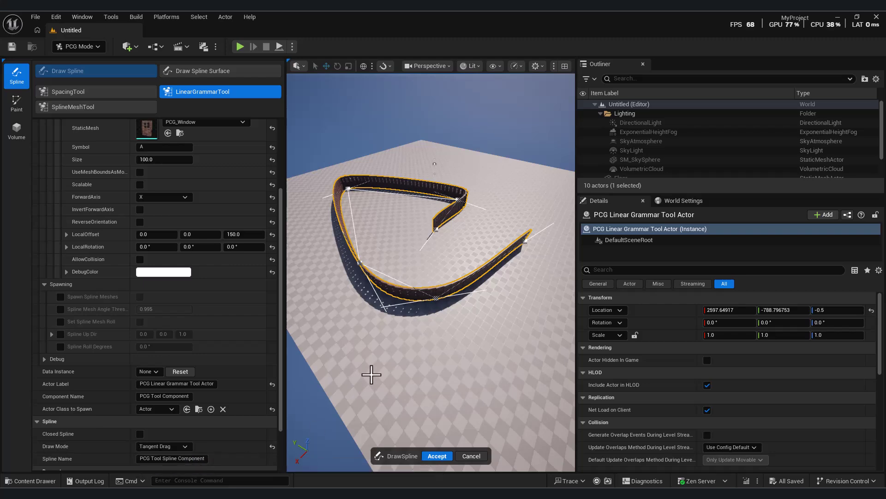
pyautogui.click(372, 373)
pyautogui.click(561, 187)
# - Set the window module's Size to 200 and inspect the wall of windows up close
pyautogui.press('w')
pyautogui.moveTo(513, 227); pyautogui.dragTo(484, 155, button='right')
pyautogui.press('w')
pyautogui.moveTo(561, 187); pyautogui.dragTo(561, 187, button='right')
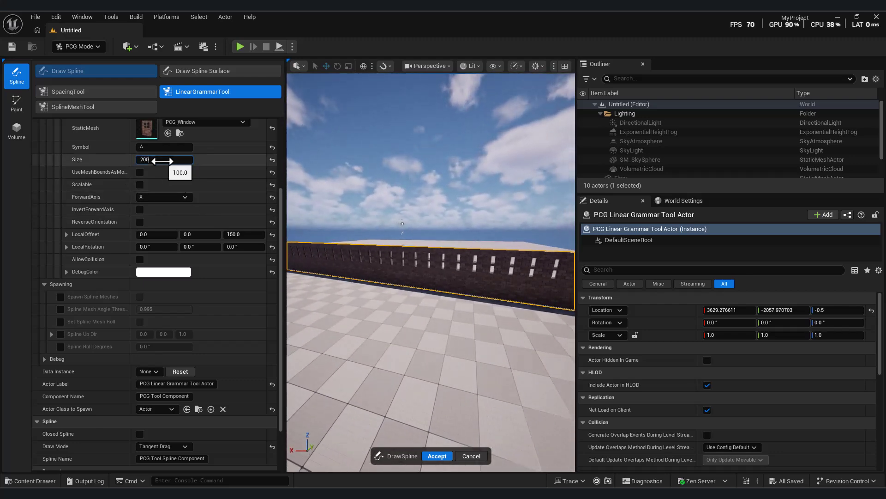
pyautogui.press('w')
pyautogui.moveTo(382, 222); pyautogui.dragTo(406, 245, button='right')
pyautogui.moveTo(430, 273); pyautogui.dragTo(429, 272, button='right')
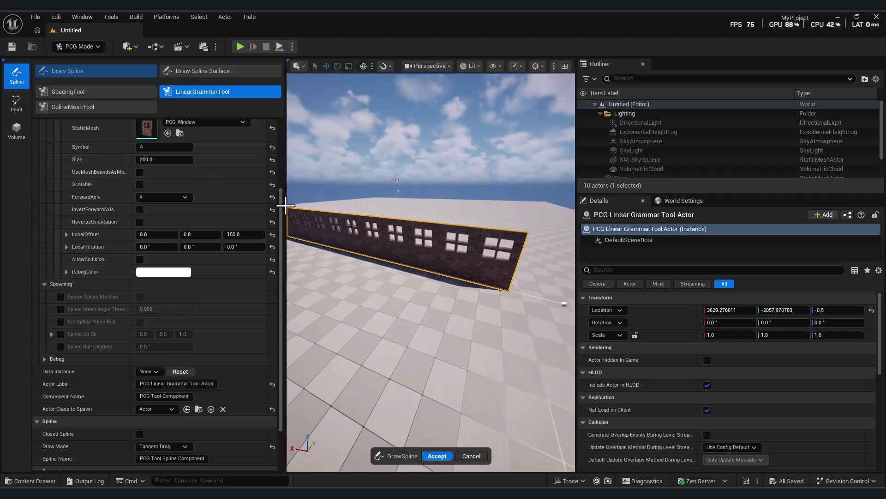
# - Set the window module's Size to 300 and view the spacing between the windows along the spline
pyautogui.click(173, 162)
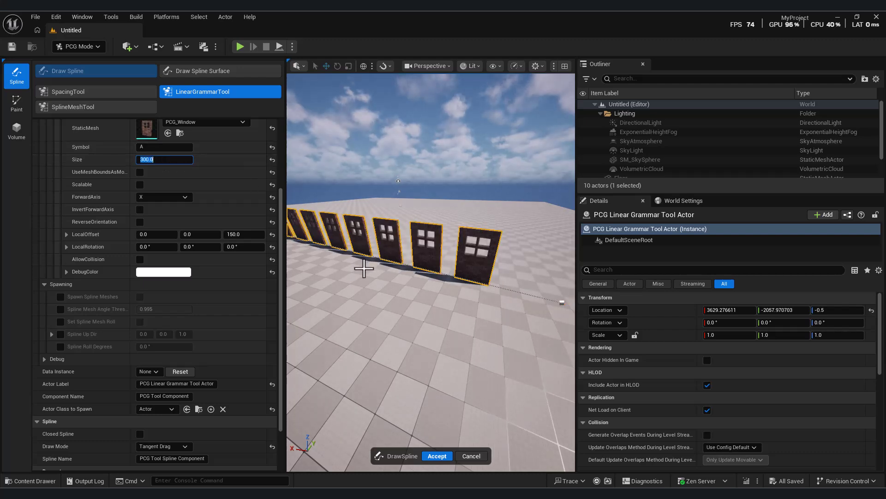
pyautogui.press('s')
pyautogui.moveTo(323, 222); pyautogui.dragTo(369, 240, button='right')
pyautogui.moveTo(521, 207); pyautogui.dragTo(521, 208, button='right')
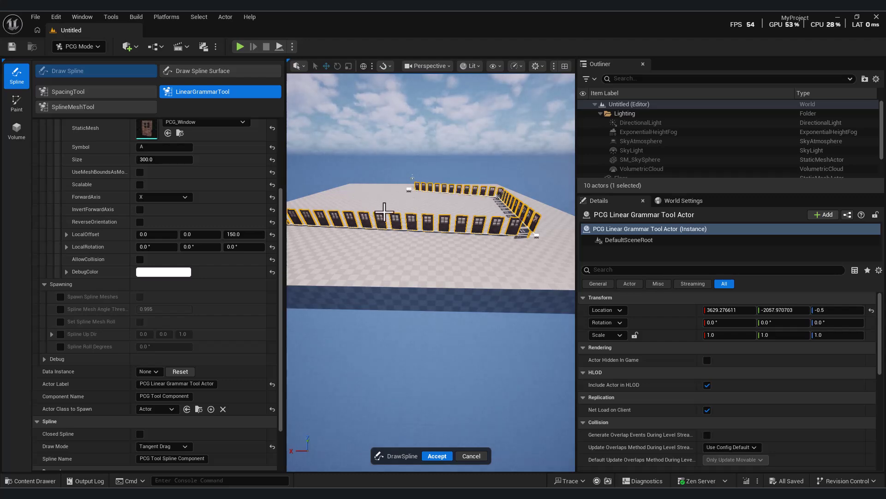
pyautogui.moveTo(384, 212); pyautogui.dragTo(406, 214, button='right')
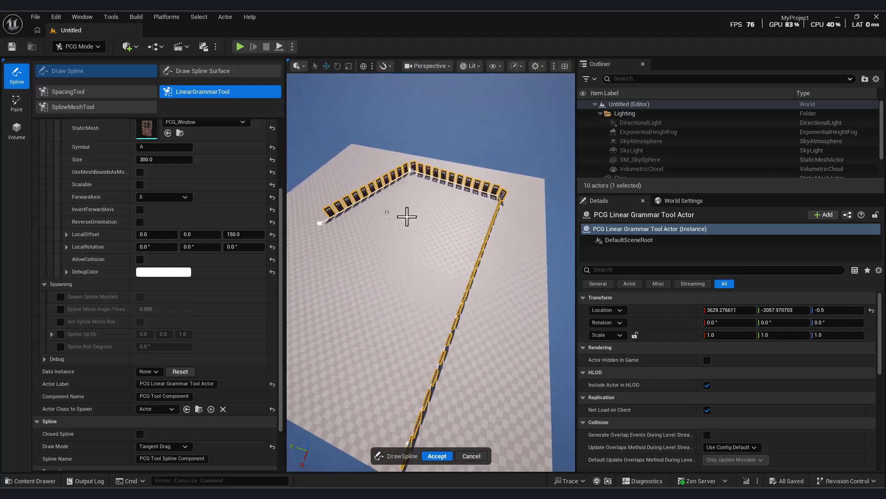
# - Add another point to the spline on the floor and inspect the extended row of windows
pyautogui.click(304, 318)
pyautogui.moveTo(399, 359); pyautogui.dragTo(399, 359, button='right')
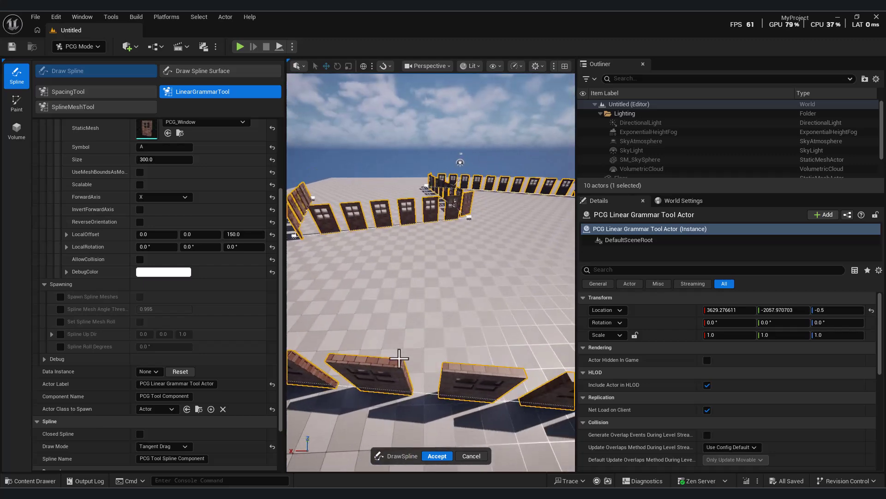
pyautogui.moveTo(340, 321); pyautogui.dragTo(340, 322, button='right')
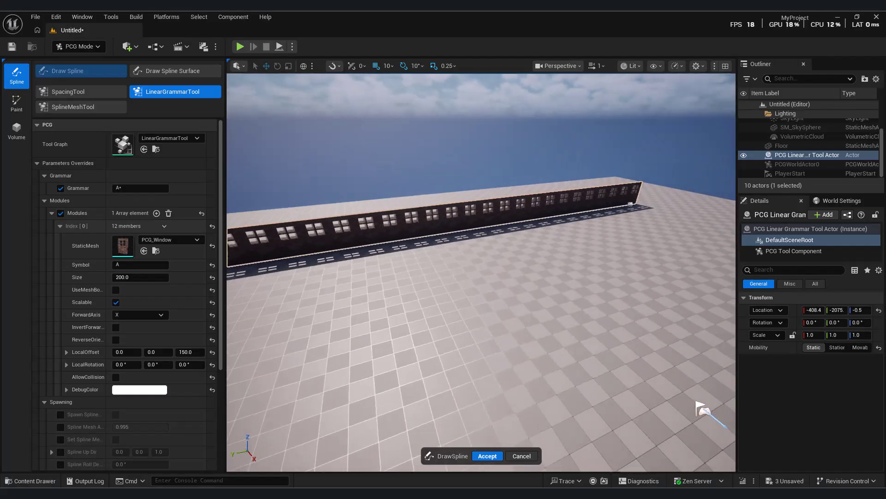
# - Try the Grammar as a single A, toggling Scalable for the window module, and restore the Grammar to A*
pyautogui.click(145, 188)
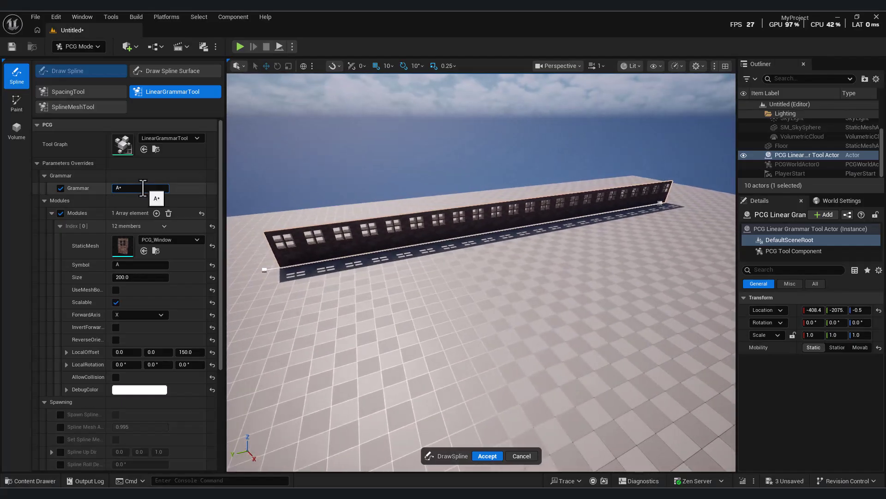
pyautogui.click(116, 302)
pyautogui.click(116, 302)
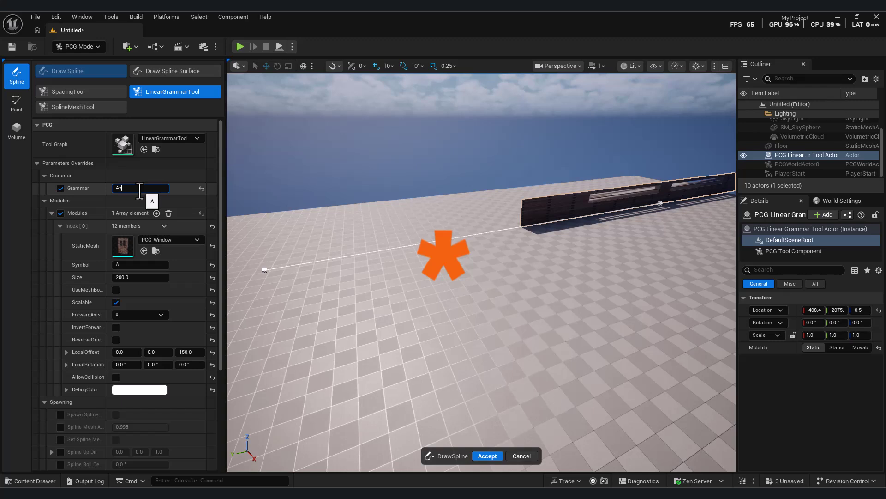
pyautogui.press('Return')
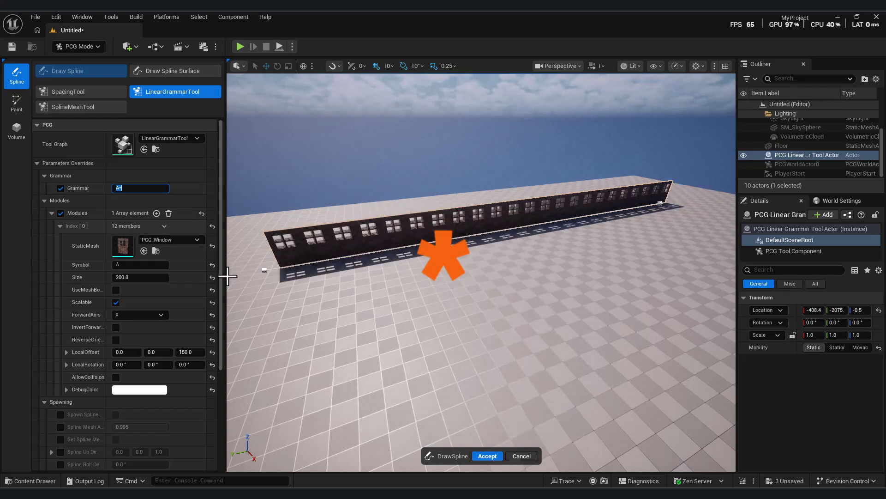
# - Widen the tool settings area, add a second element to the Modules array and set its Symbol to B
pyautogui.moveTo(227, 276); pyautogui.dragTo(246, 276)
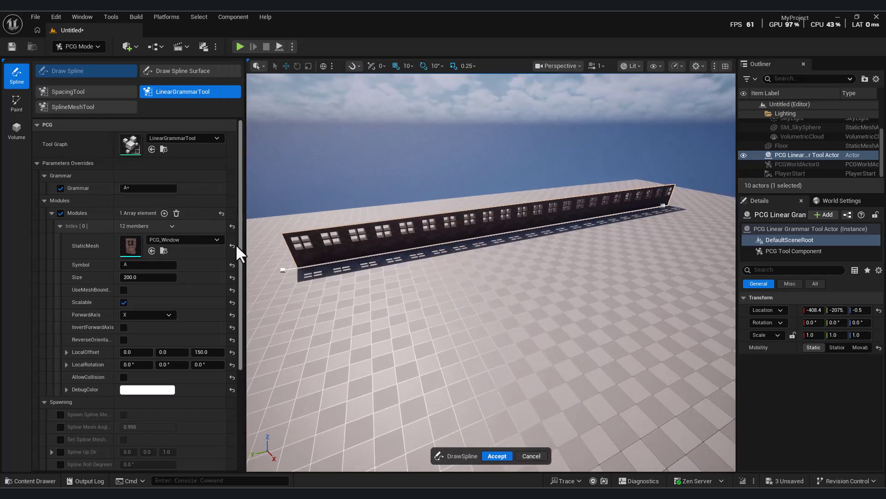
pyautogui.click(164, 213)
pyautogui.scroll(-2, 173, 328)
pyautogui.scroll(-2, 172, 328)
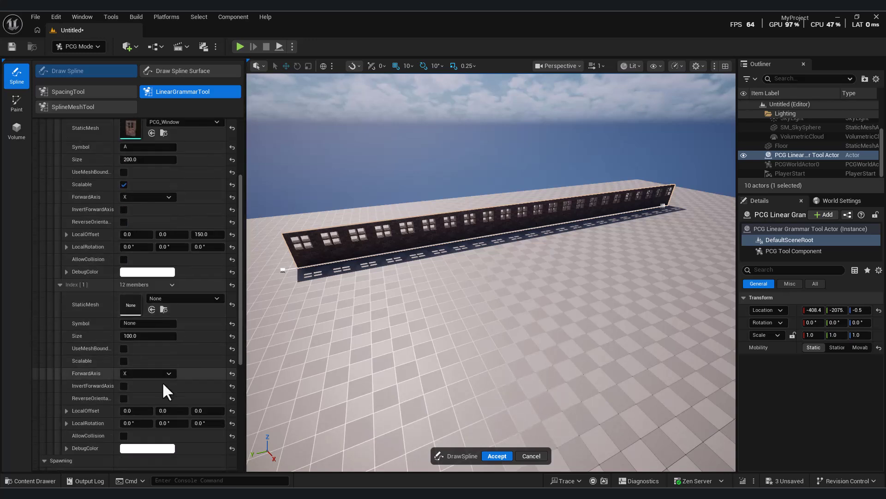
pyautogui.click(150, 323)
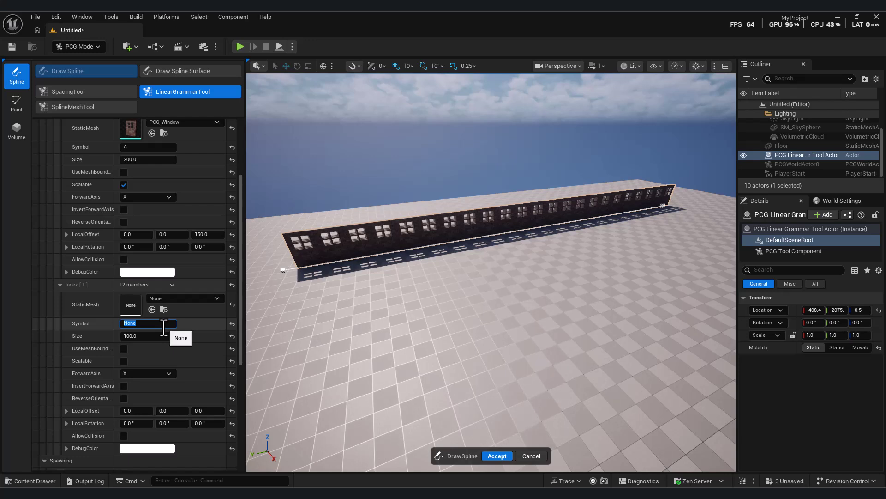
# - Search the assets for "pcg wind" and assign PCG_HoleWindow as the StaticMesh of module B
pyautogui.click(198, 298)
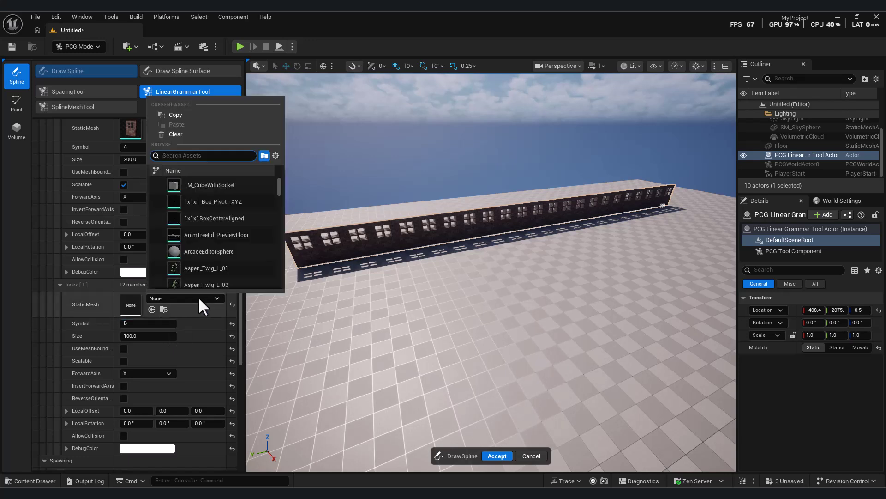
pyautogui.write('pcg')
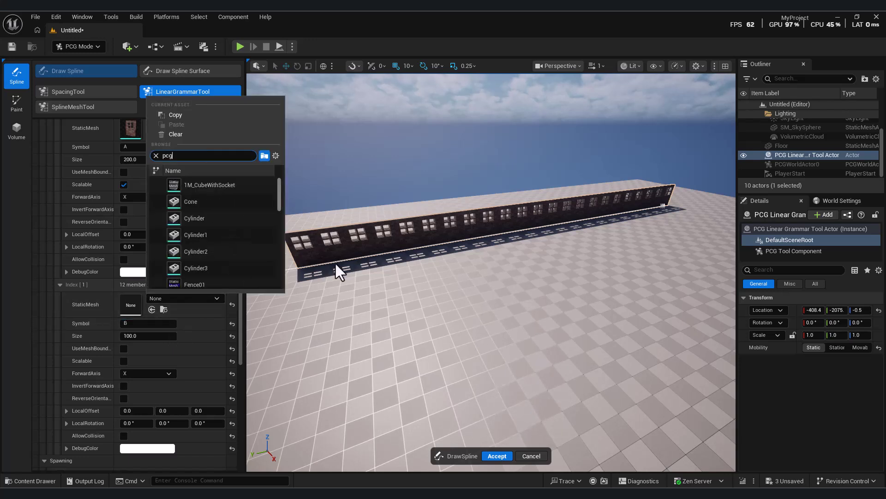
pyautogui.scroll(-2, 237, 240)
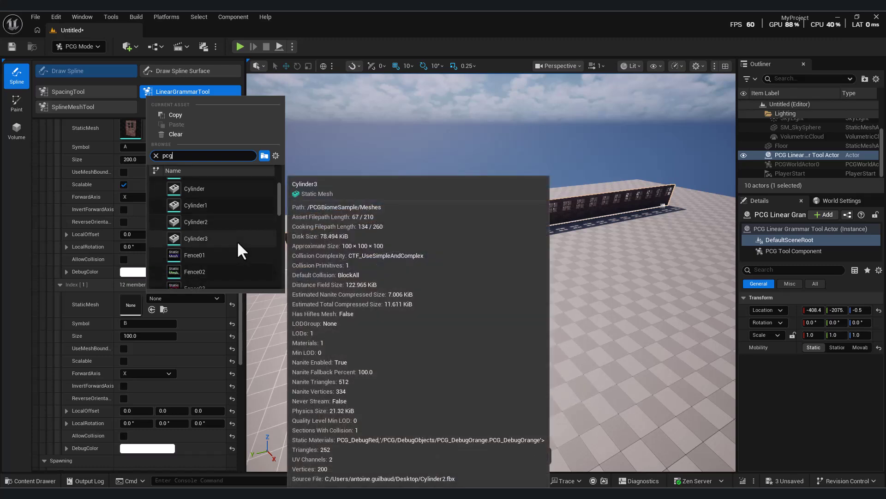
pyautogui.write('wind')
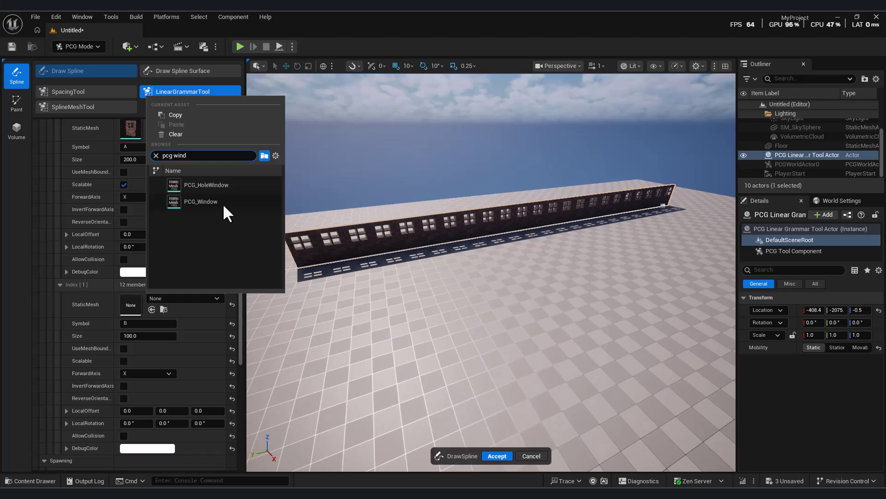
pyautogui.click(222, 185)
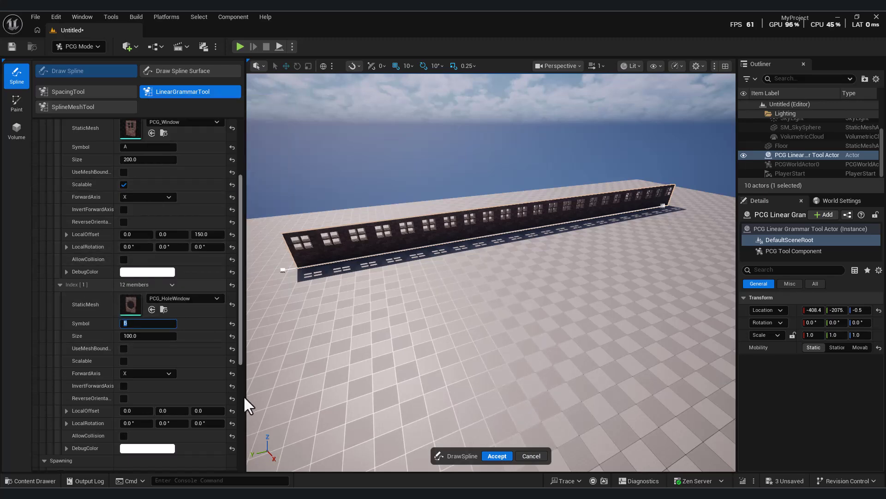
# - Set the Grammar to A*,B so the windows repeat and the hole window ends the spline
pyautogui.scroll(5, 196, 384)
pyautogui.click(139, 188)
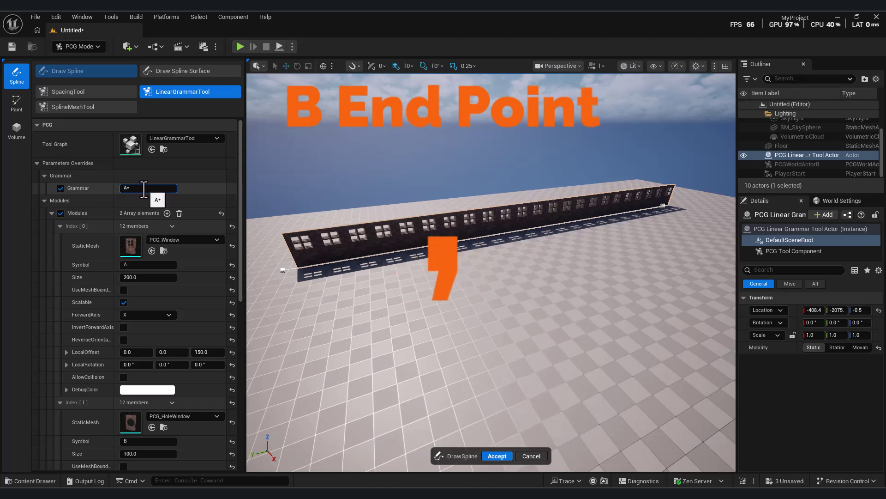
pyautogui.write(',B')
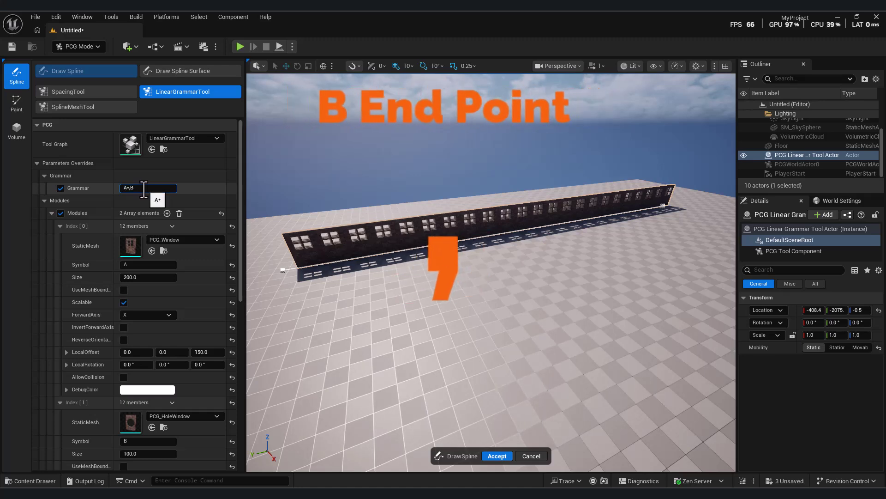
pyautogui.press('Return')
pyautogui.write('a')
pyautogui.moveTo(318, 313)
pyautogui.mouseDown(button='right')
pyautogui.moveTo(369, 323)
pyautogui.moveTo(316, 306)
pyautogui.mouseUp(button='right')
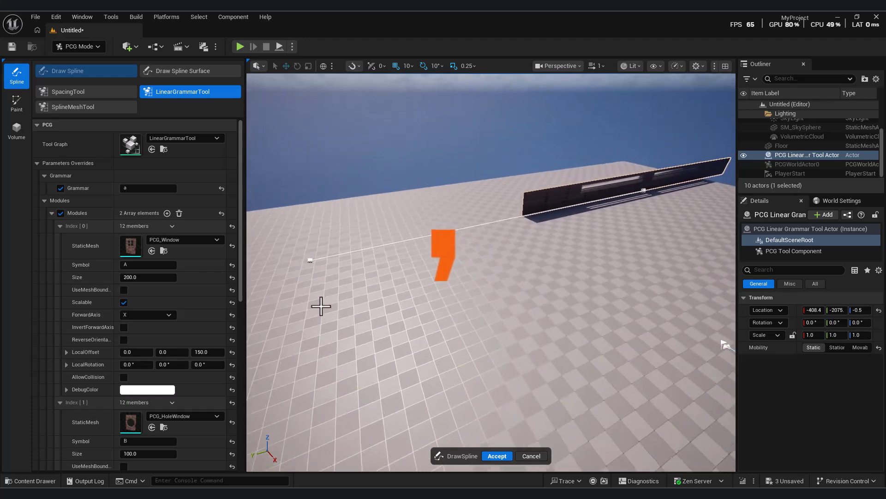
pyautogui.click(137, 189)
pyautogui.write('A')
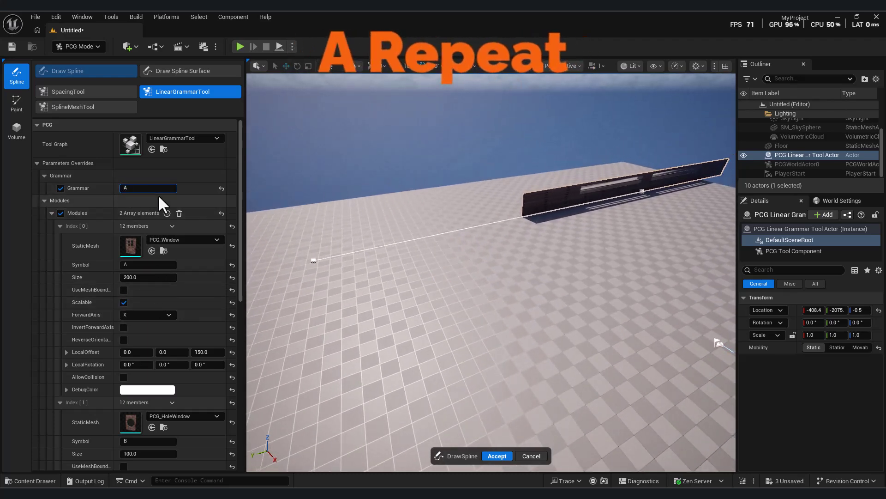
pyautogui.write('*')
pyautogui.press('Return')
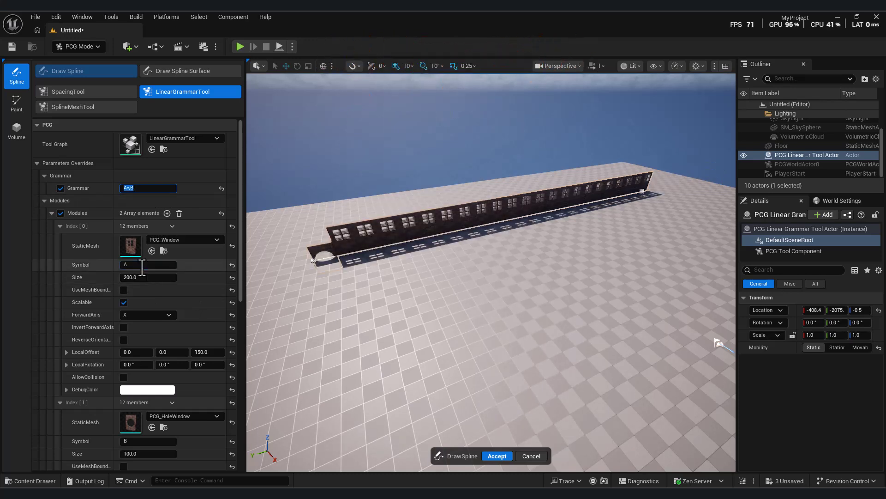
# - Set the third LocalOffset value of module B to 150 so the hole window lines up with the windows
pyautogui.moveTo(239, 276)
pyautogui.mouseDown()
pyautogui.moveTo(241, 384)
pyautogui.moveTo(240, 278)
pyautogui.moveTo(240, 297)
pyautogui.mouseUp()
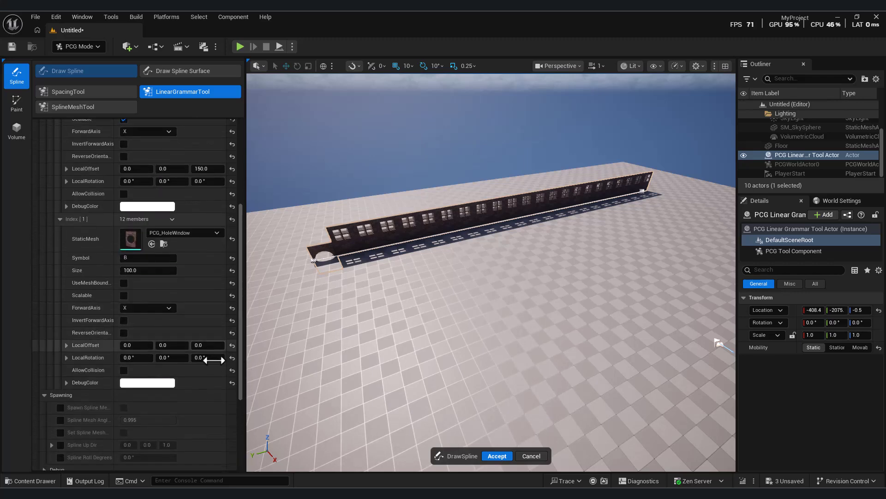
pyautogui.click(201, 347)
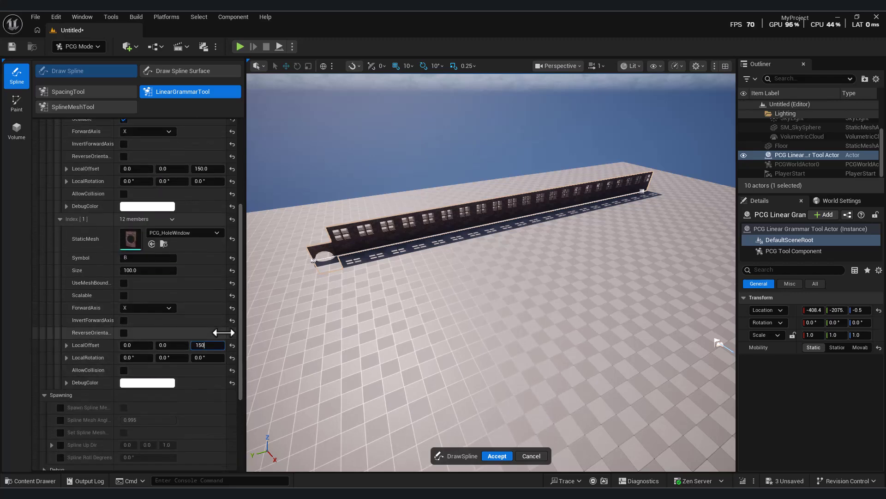
pyautogui.press('Return')
pyautogui.moveTo(486, 299); pyautogui.dragTo(427, 300, button='right')
pyautogui.press('w')
pyautogui.press('s')
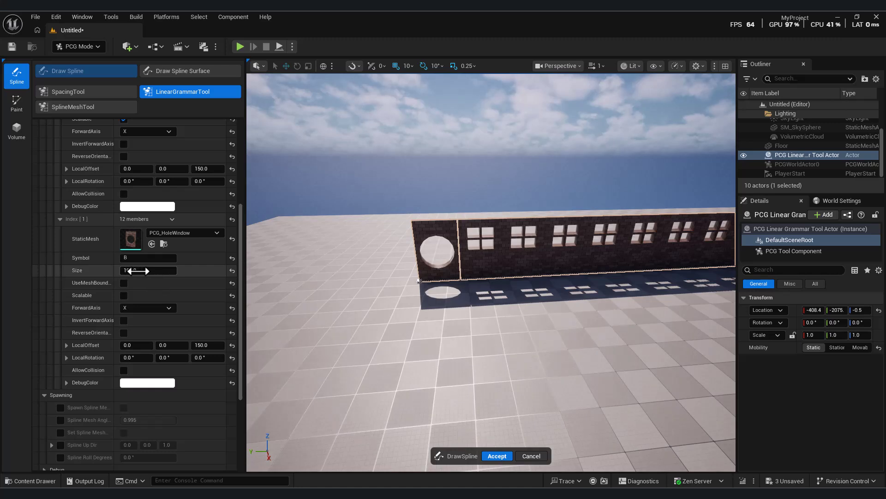
# - Set the Size of module B, the hole window, to 150 and check its fit at the wall's end
pyautogui.click(137, 271)
pyautogui.write('150')
pyautogui.press('Return')
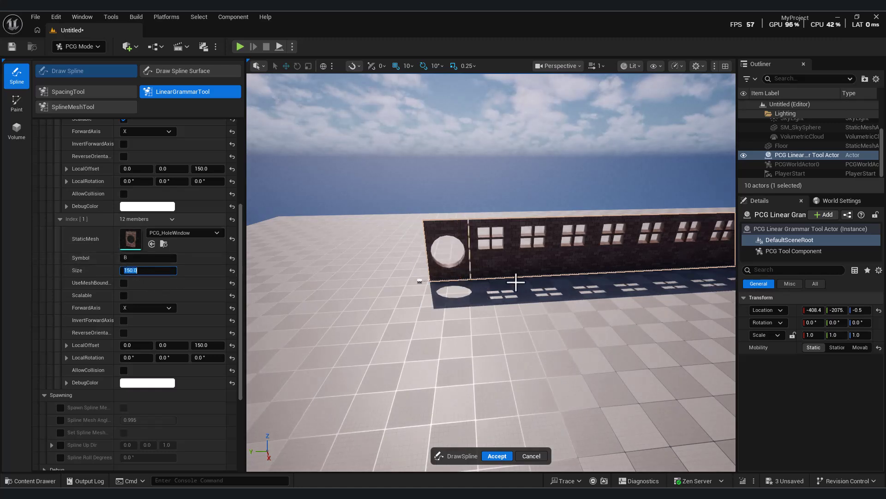
pyautogui.moveTo(515, 277); pyautogui.dragTo(502, 282, button='right')
pyautogui.moveTo(301, 359); pyautogui.dragTo(271, 263, button='right')
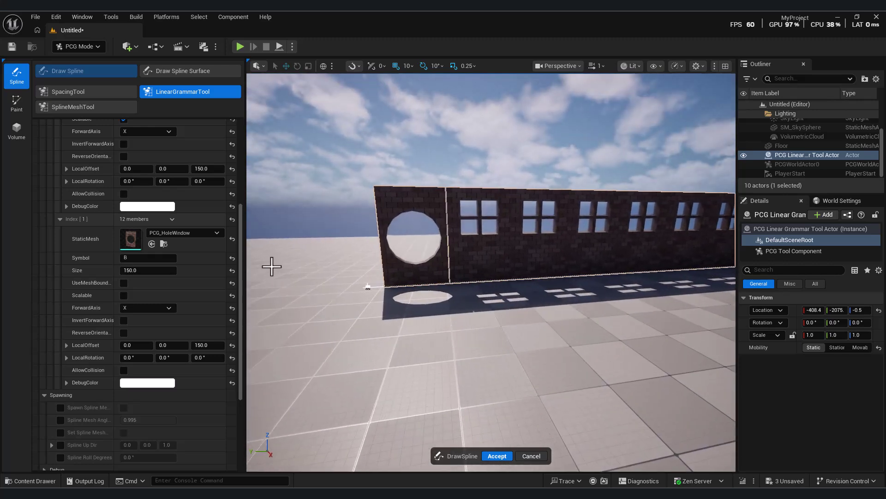
# - Set the Size of module A, the window mesh, to 180 and inspect the whole wall
pyautogui.scroll(2, 196, 290)
pyautogui.scroll(3, 209, 299)
pyautogui.click(136, 197)
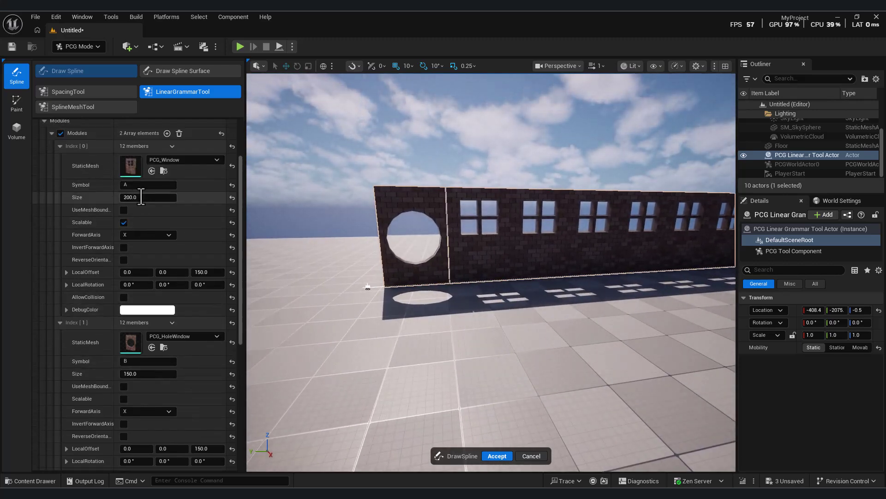
pyautogui.write('180')
pyautogui.press('Return')
pyautogui.moveTo(351, 273); pyautogui.dragTo(429, 281, button='right')
pyautogui.press('s')
pyautogui.press('w')
pyautogui.moveTo(369, 317); pyautogui.dragTo(369, 317, button='right')
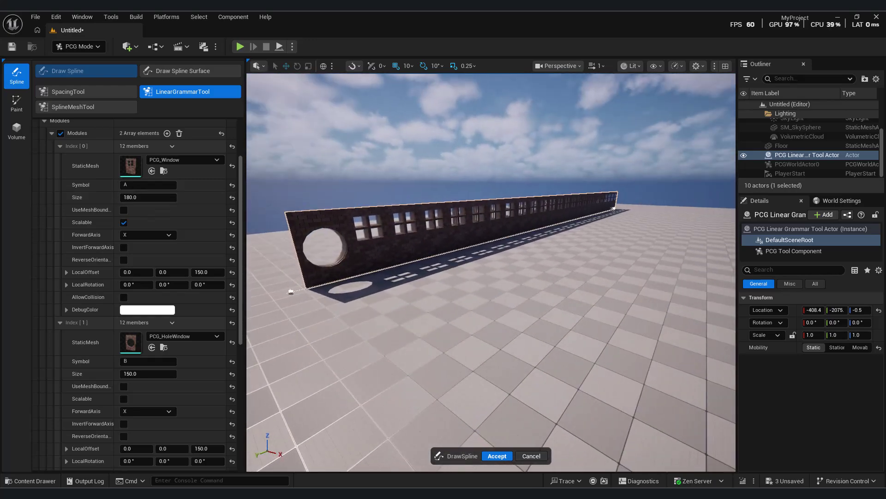
# - Remove the asterisk from the Grammar so it reads A,B
pyautogui.scroll(4, 196, 233)
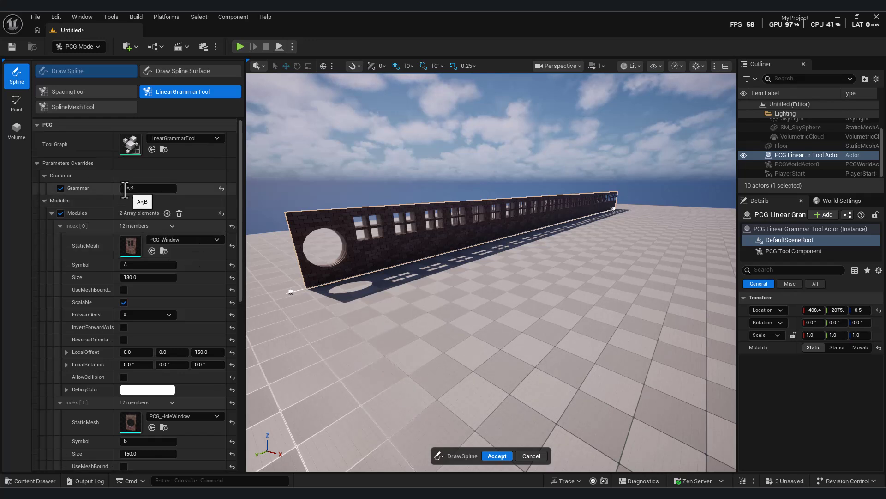
pyautogui.moveTo(123, 188); pyautogui.dragTo(129, 192)
pyautogui.rightClick(130, 194)
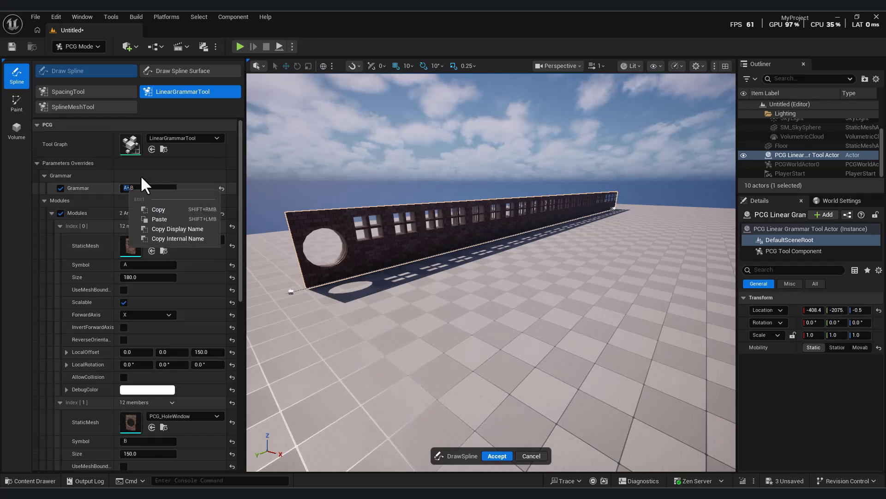
pyautogui.click(140, 176)
pyautogui.click(138, 188)
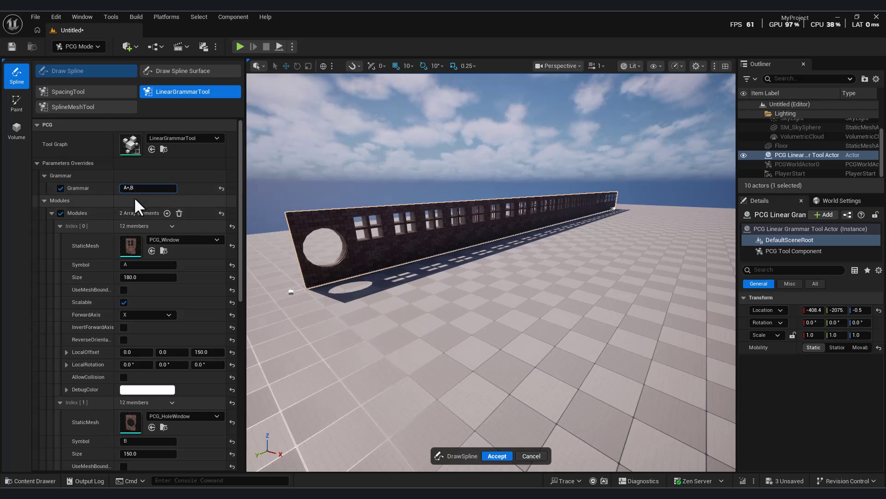
pyautogui.press('Return')
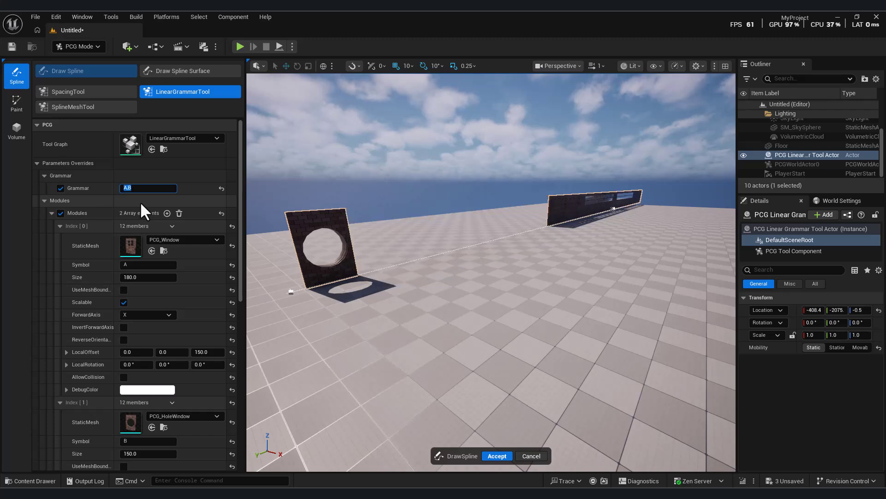
# - Turn off Scalable for module A and inspect the modules placed at the spline's far end
pyautogui.click(123, 302)
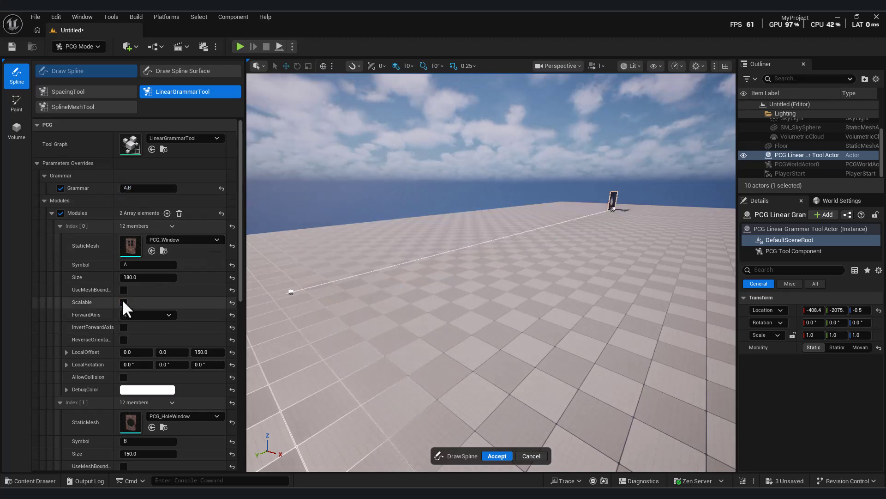
pyautogui.moveTo(631, 247); pyautogui.dragTo(575, 226, button='right')
pyautogui.press('w')
pyautogui.press('d')
# - Extend the Grammar with a third entry so it reads A,B,a
pyautogui.click(148, 187)
pyautogui.write(',a')
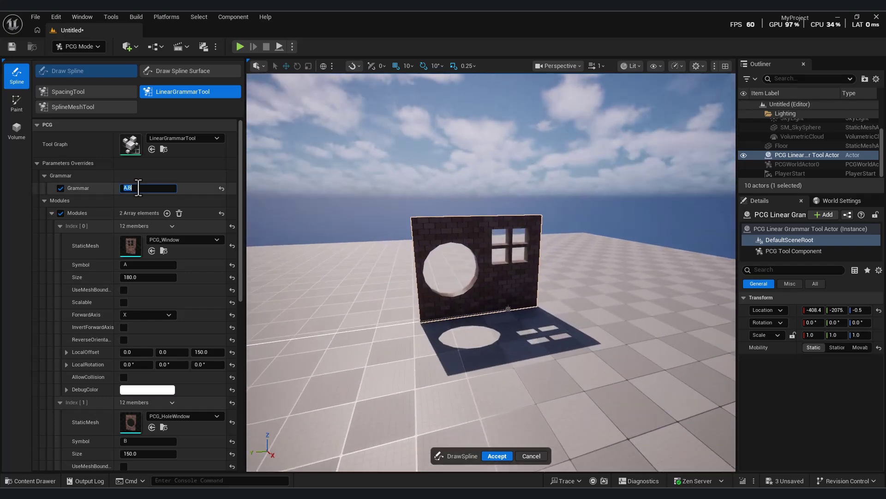
pyautogui.press('Return')
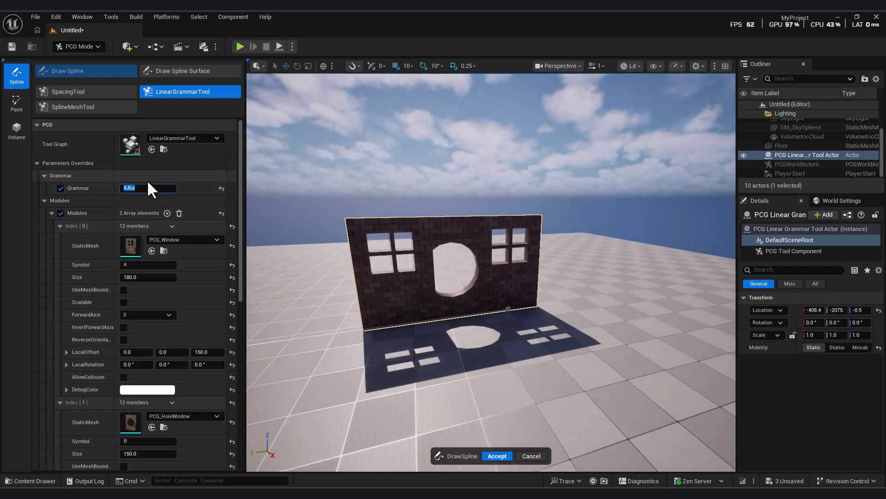
# - Lengthen the Grammar sequence to A,B,A,B,B with a trailing comma for further symbols
pyautogui.click(147, 188)
pyautogui.press('BackSpace')
pyautogui.write('A,B,B')
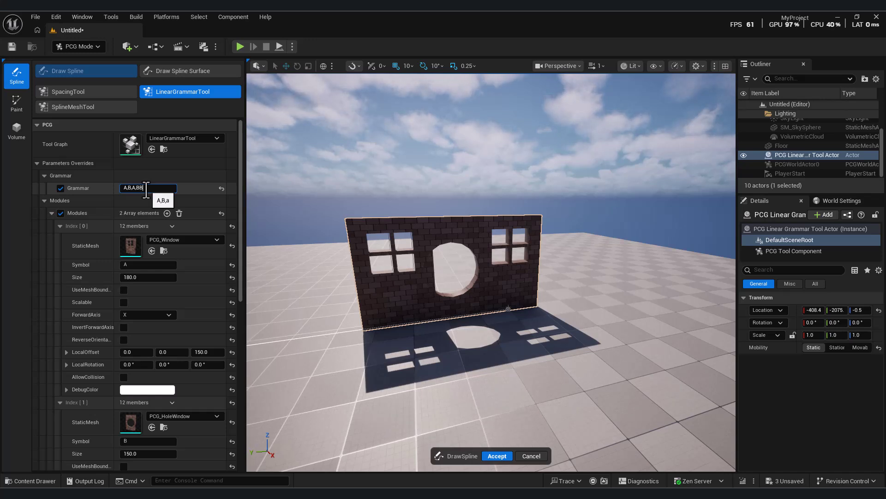
pyautogui.press('BackSpace')
pyautogui.write(',B,')
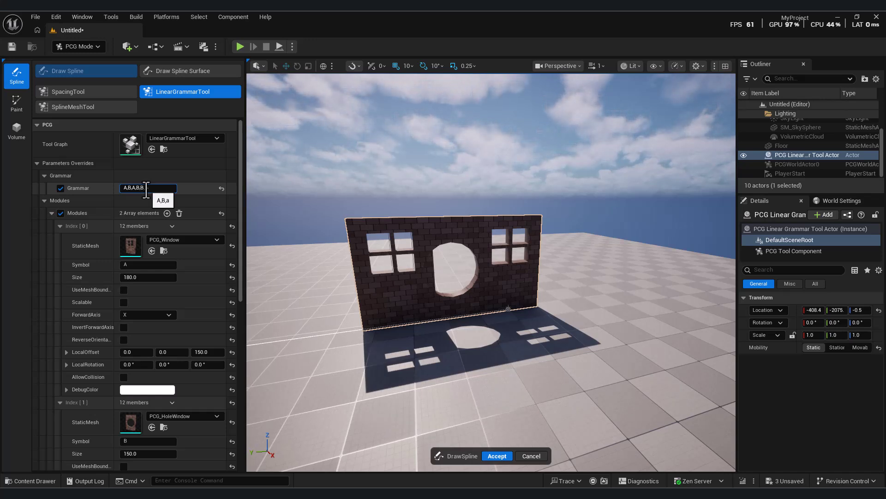
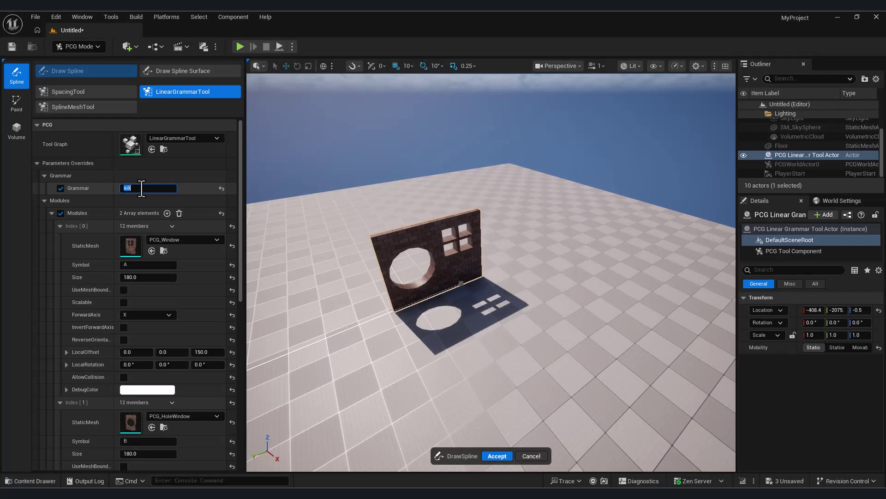
# - Try the Grammar as a,b* and restore it to a,b
pyautogui.click(152, 188)
pyautogui.write('*')
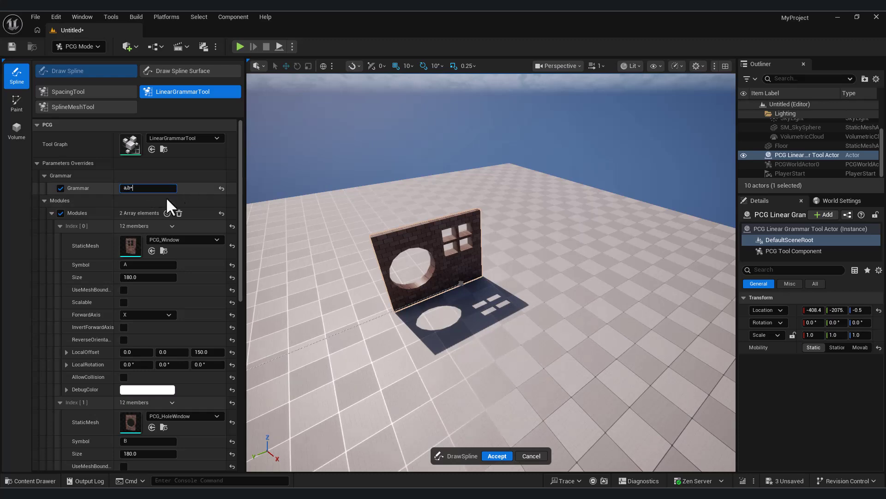
pyautogui.click(152, 265)
pyautogui.moveTo(445, 249); pyautogui.dragTo(416, 247, button='right')
pyautogui.click(143, 189)
pyautogui.click(142, 189)
pyautogui.press('BackSpace')
pyautogui.press('Return')
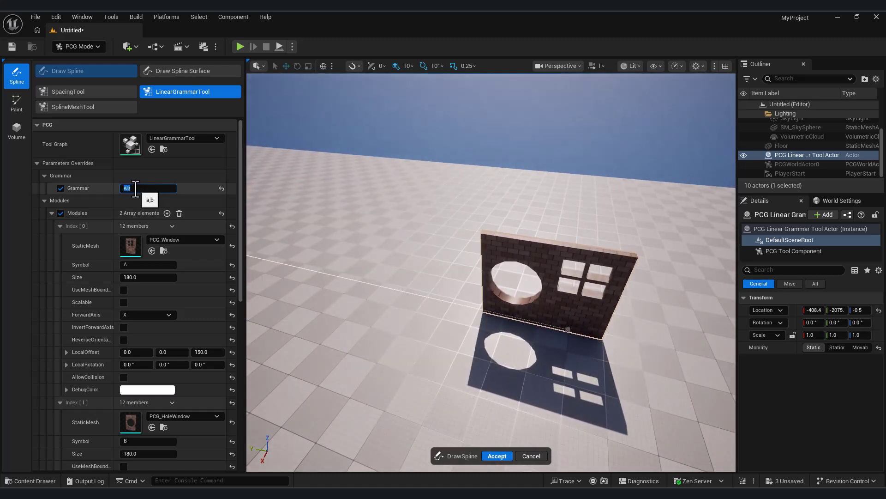
# - Group both symbols and repeat the pair along the spline by setting the Grammar to [a,b]*
pyautogui.click(122, 187)
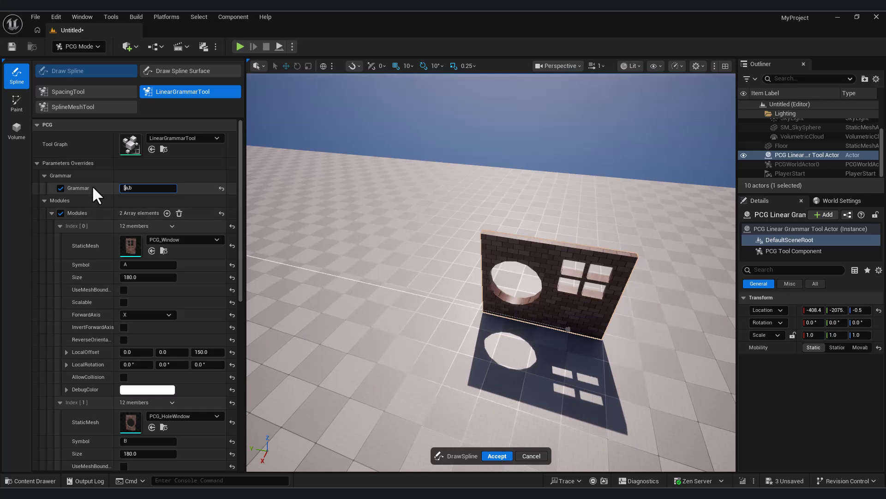
pyautogui.write('[')
pyautogui.press('Return')
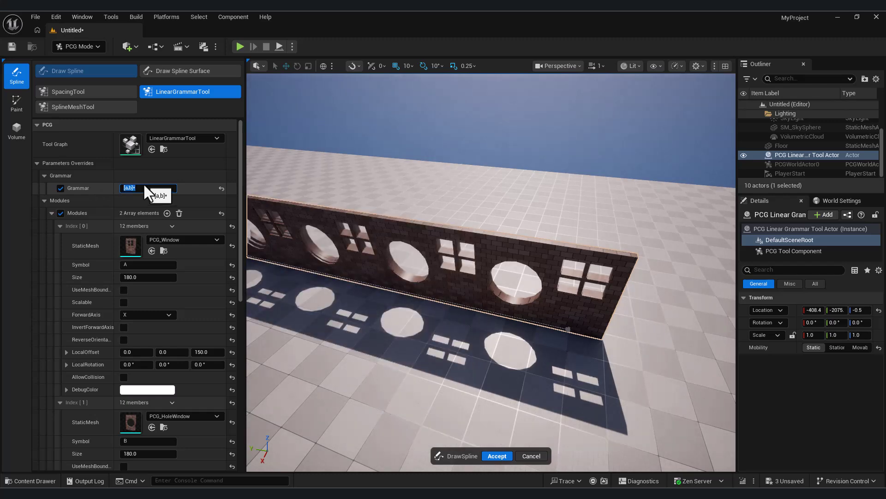
pyautogui.moveTo(450, 281)
pyautogui.mouseDown(button='right')
pyautogui.moveTo(449, 230)
pyautogui.moveTo(426, 230)
pyautogui.moveTo(451, 283)
pyautogui.mouseUp(button='right')
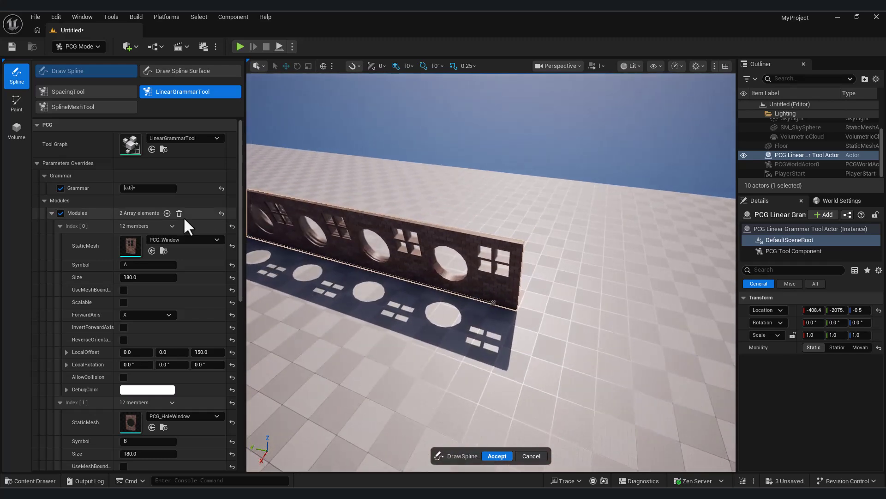
# - Try the repeating group [a,b,a]* as the Grammar and inspect the pattern along the wall
pyautogui.click(133, 188)
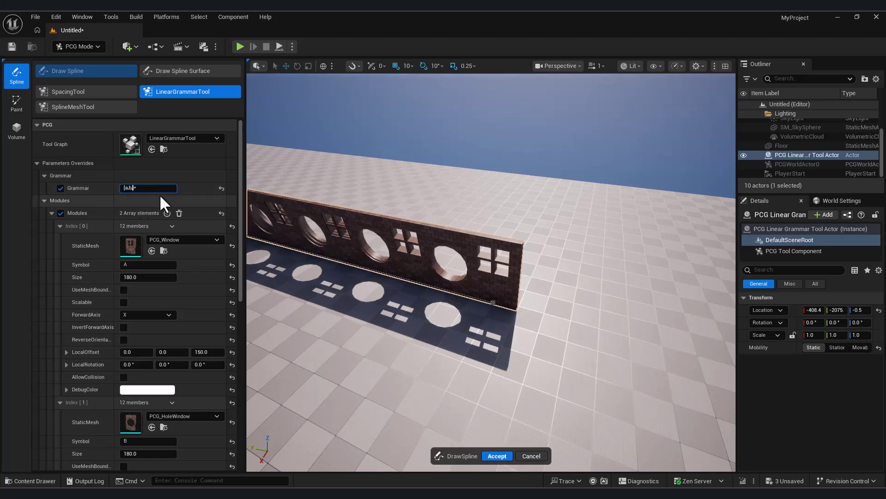
pyautogui.press('Return')
pyautogui.moveTo(275, 223); pyautogui.dragTo(323, 222, button='right')
pyautogui.moveTo(554, 265); pyautogui.dragTo(585, 265, button='right')
pyautogui.moveTo(463, 262); pyautogui.dragTo(478, 251, button='right')
pyautogui.moveTo(681, 275); pyautogui.dragTo(526, 257, button='right')
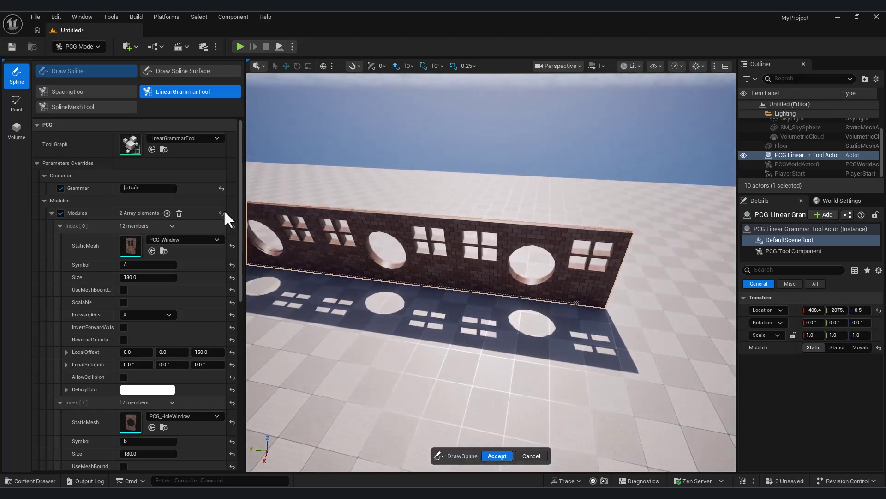
# - Try a variation of the [a,b,a]* Grammar with an extra comma-separated entry and inspect the wall
pyautogui.click(126, 188)
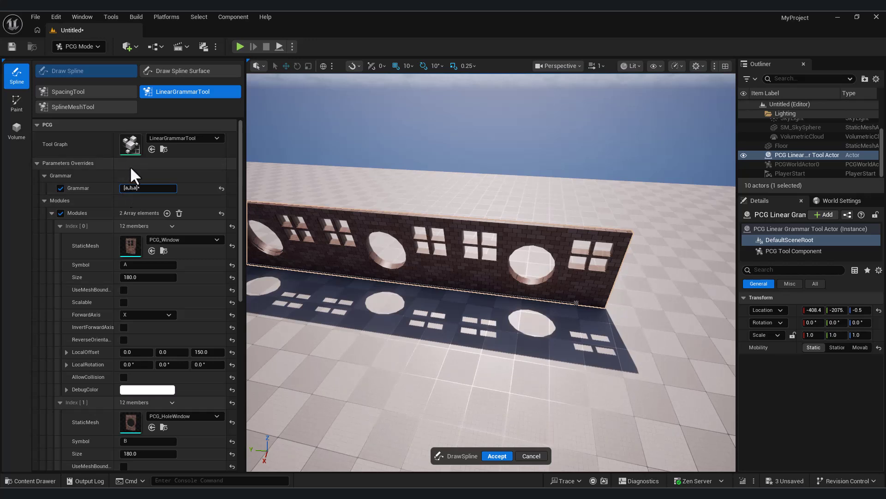
pyautogui.write(',')
pyautogui.press('Return')
pyautogui.moveTo(485, 271); pyautogui.dragTo(665, 272, button='right')
pyautogui.moveTo(356, 207); pyautogui.dragTo(501, 273, button='right')
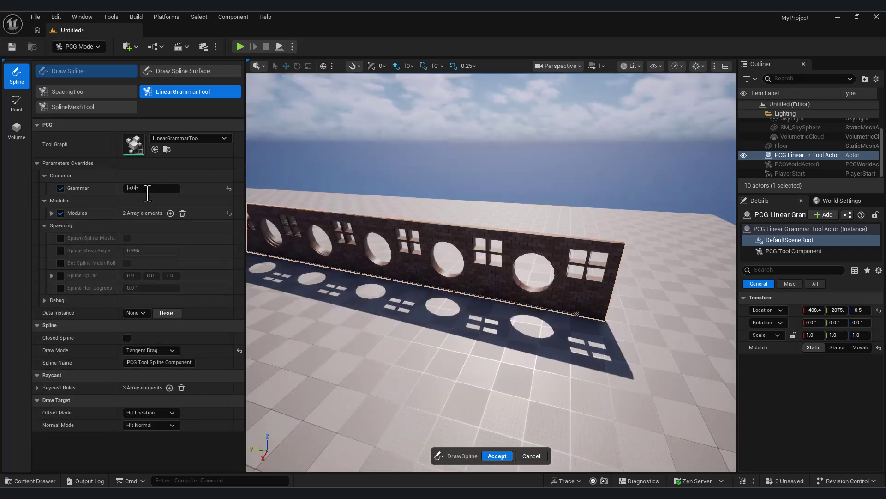
# - Remove the asterisk after the group so the Grammar reads [a,b]
pyautogui.click(153, 187)
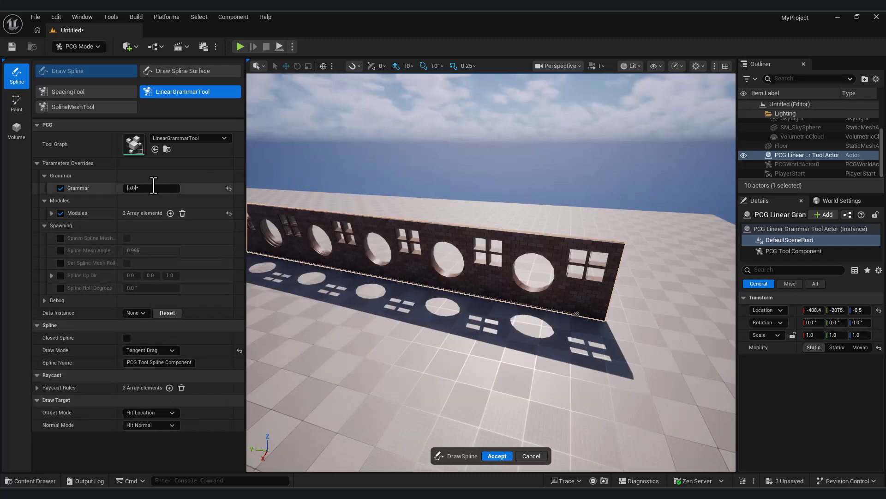
pyautogui.press('BackSpace')
pyautogui.moveTo(409, 187); pyautogui.dragTo(409, 231, button='right')
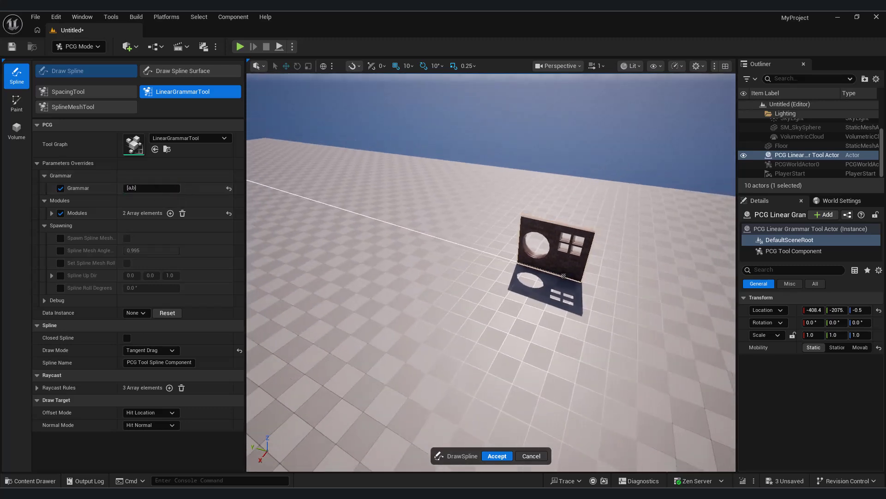
# - Try fixed repeat counts for the group by setting the Grammar to [a,b]2 and [a,b]4
pyautogui.click(151, 189)
pyautogui.click(150, 188)
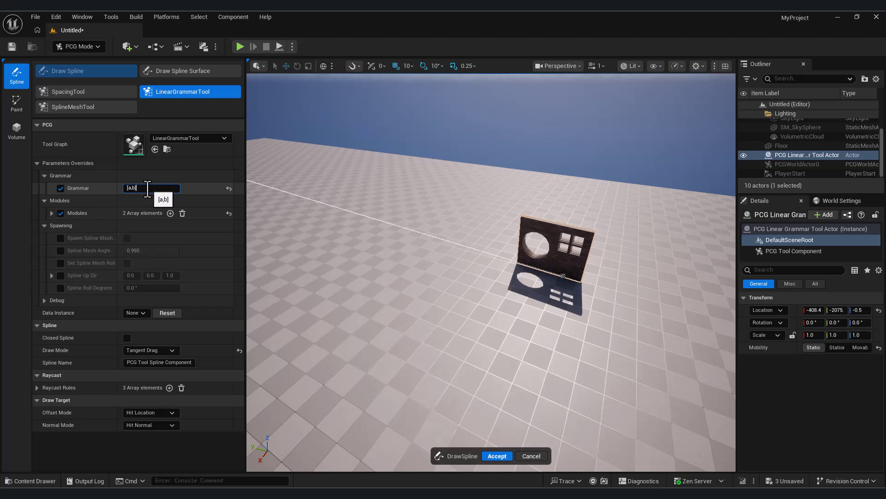
pyautogui.write('2')
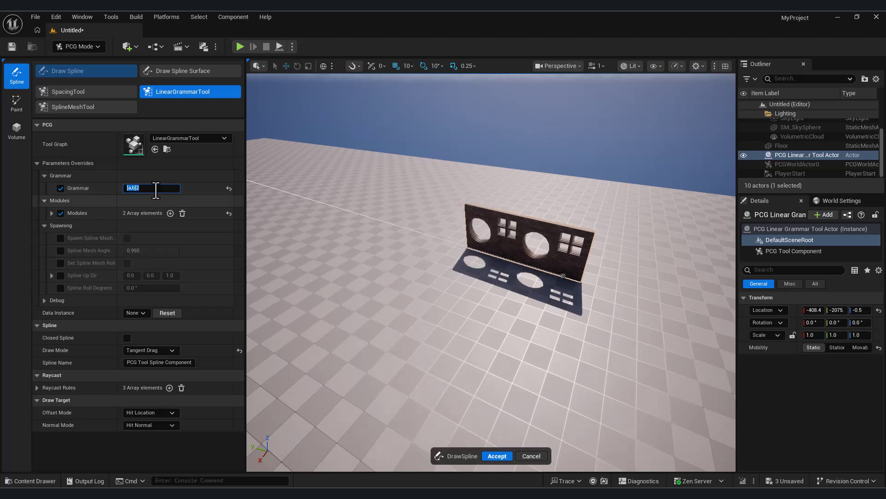
pyautogui.write('4')
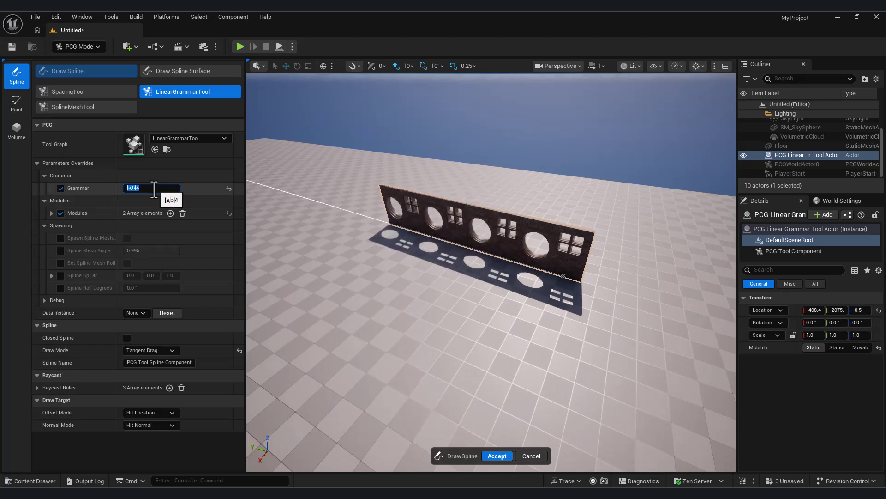
# - Set the Grammar to [a,b]10 and inspect the repeated pairs along the spline
pyautogui.press('BackSpace')
pyautogui.write('10')
pyautogui.press('Return')
pyautogui.moveTo(337, 223)
pyautogui.mouseDown(button='right')
pyautogui.moveTo(300, 212)
pyautogui.moveTo(331, 218)
pyautogui.mouseUp(button='right')
pyautogui.moveTo(354, 313); pyautogui.dragTo(457, 314, button='right')
pyautogui.moveTo(402, 295); pyautogui.dragTo(411, 292, button='right')
# - Try adding the number 3 to the Grammar expression and inspect the changed wall
pyautogui.click(154, 188)
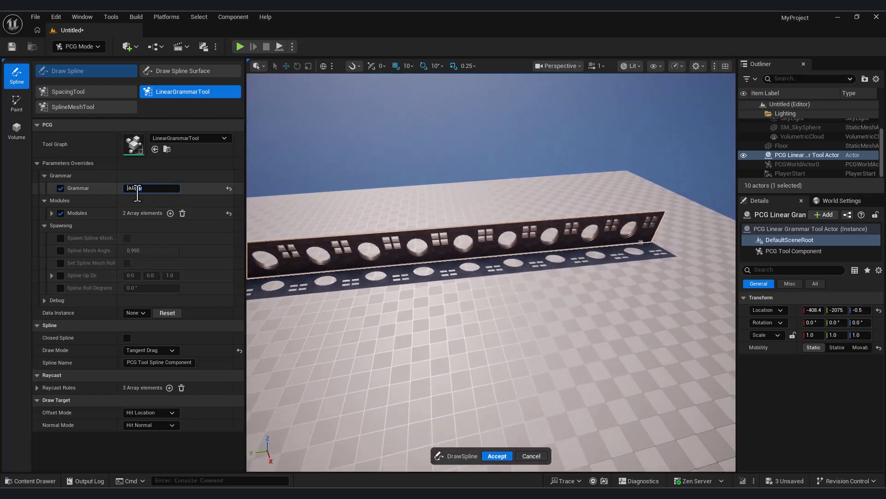
pyautogui.write('3')
pyautogui.press('Return')
pyautogui.moveTo(580, 273); pyautogui.dragTo(575, 269, button='right')
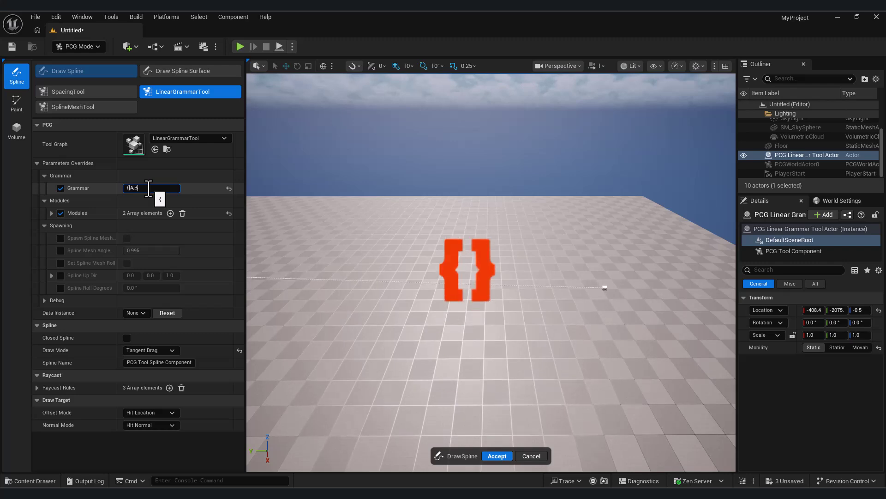
# - Complete the Grammar as {[A,B]}, enclosing the A,B group in curly braces
pyautogui.write(']')
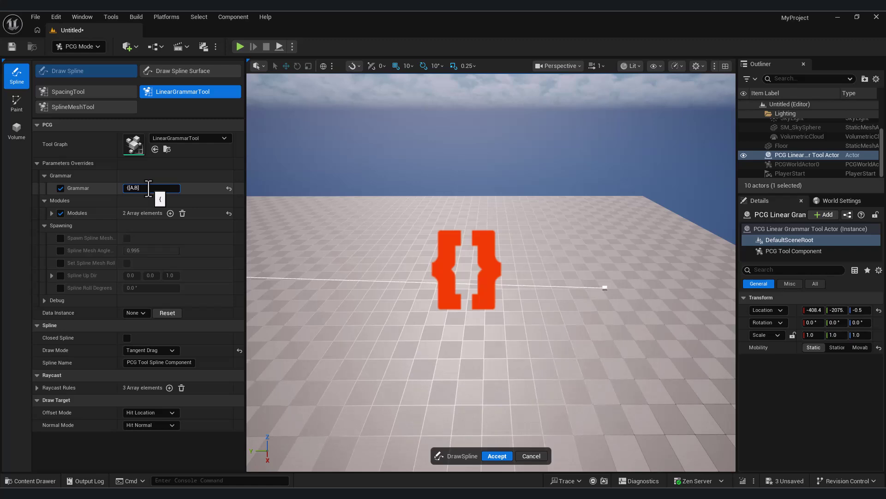
pyautogui.write('}')
pyautogui.press('Return')
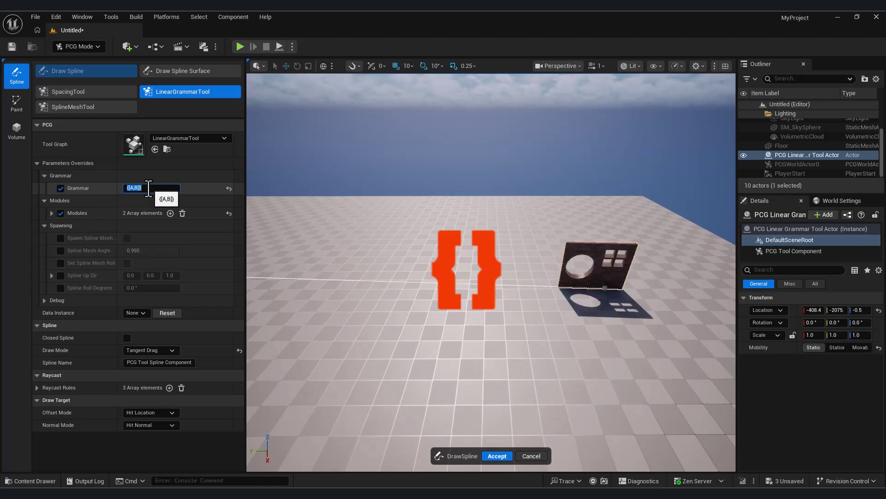
# - Try {[A,B]2} as the Grammar, then add the weight separator so it reads {[A,B]:2}
pyautogui.click(139, 188)
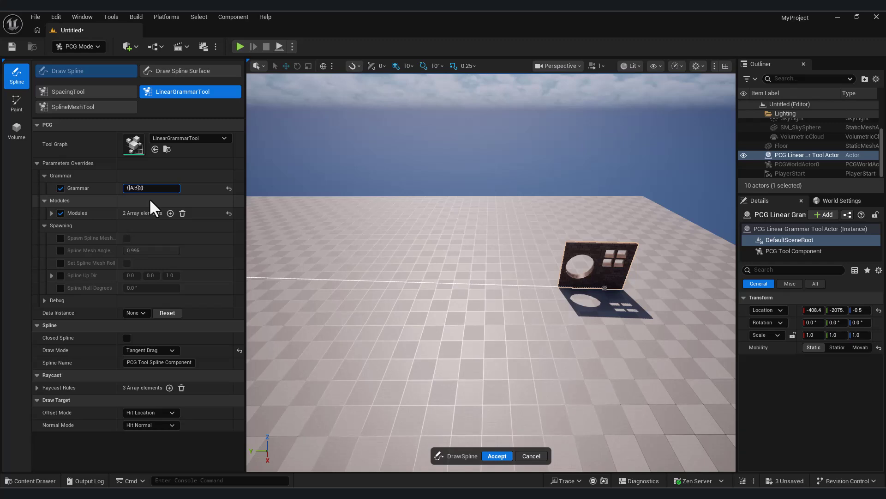
pyautogui.write('2')
pyautogui.press('Return')
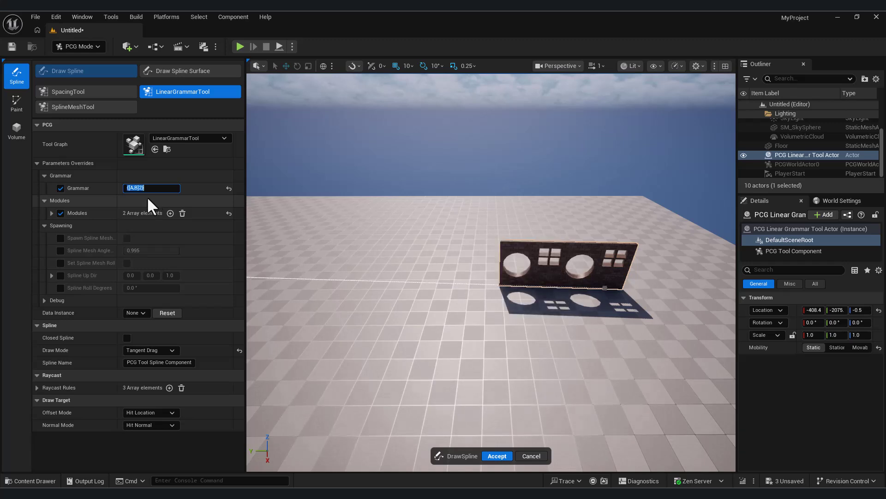
pyautogui.click(140, 188)
pyautogui.write(':')
pyautogui.press('Return')
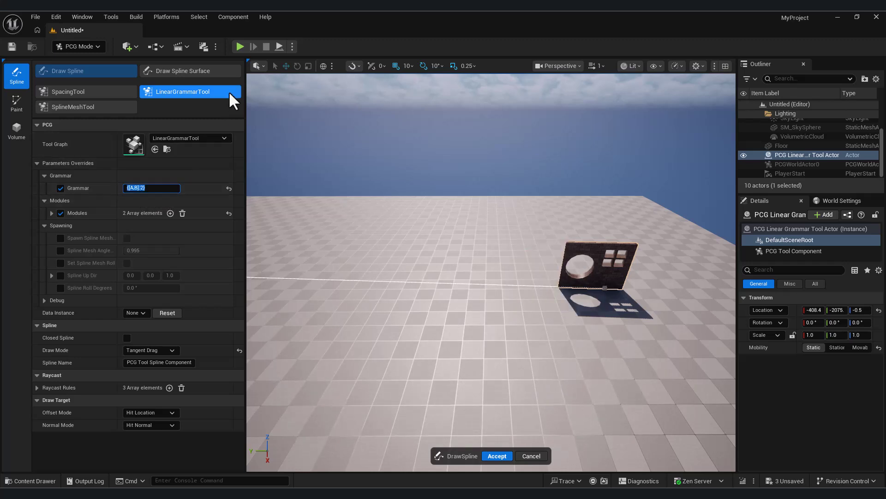
# - Add two more elements to the Modules array
pyautogui.click(171, 213)
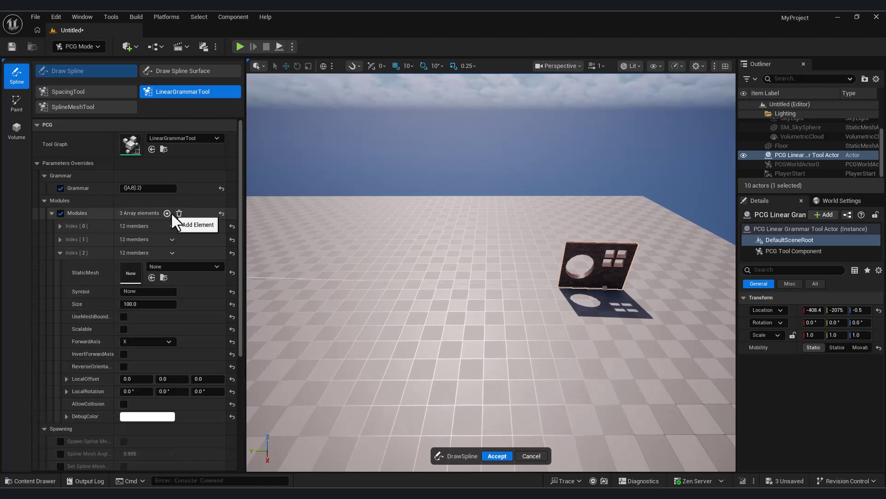
pyautogui.click(167, 213)
pyautogui.scroll(-1, 208, 317)
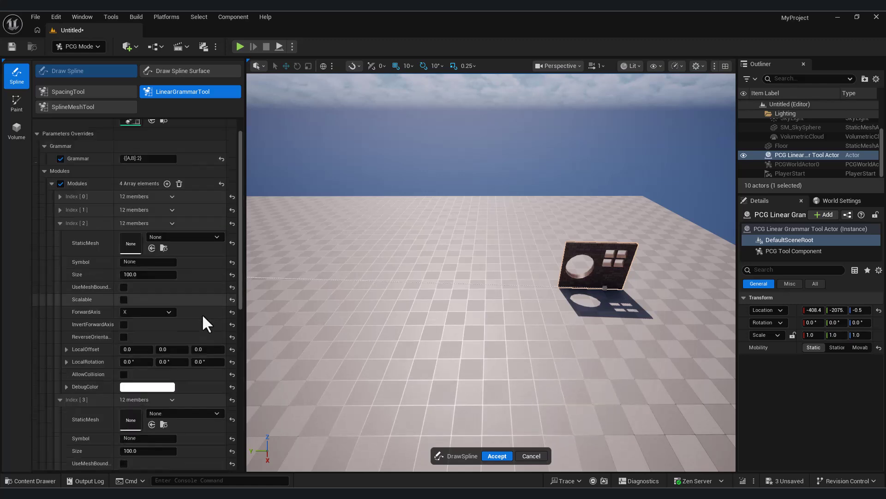
# - Assign the PCG_Wall static mesh to the Index [2] module and set its Symbol to C
pyautogui.click(180, 235)
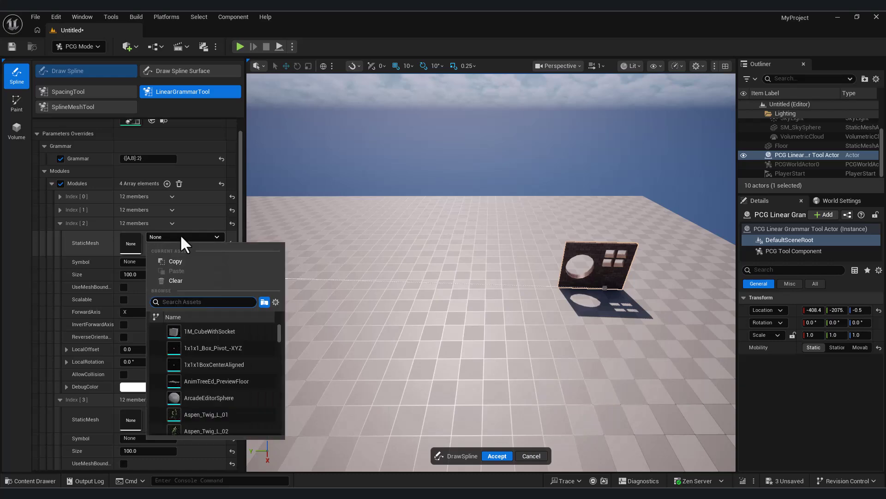
pyautogui.write('pcg')
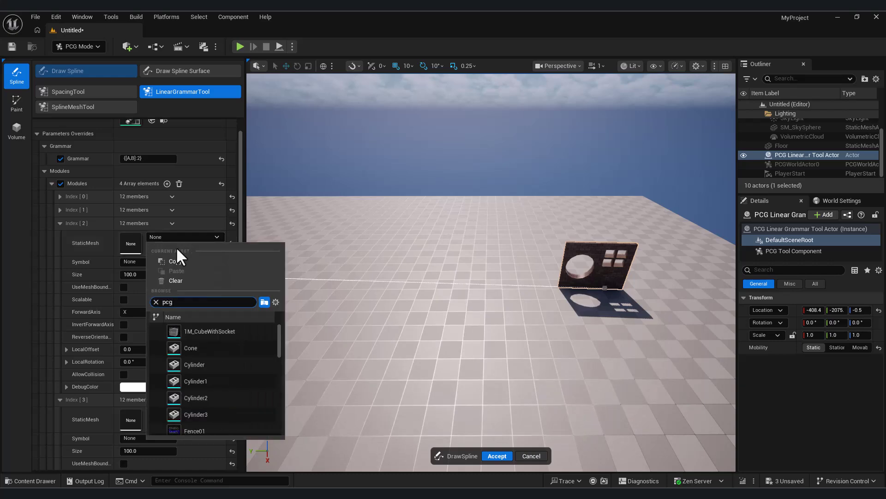
pyautogui.scroll(-2, 233, 361)
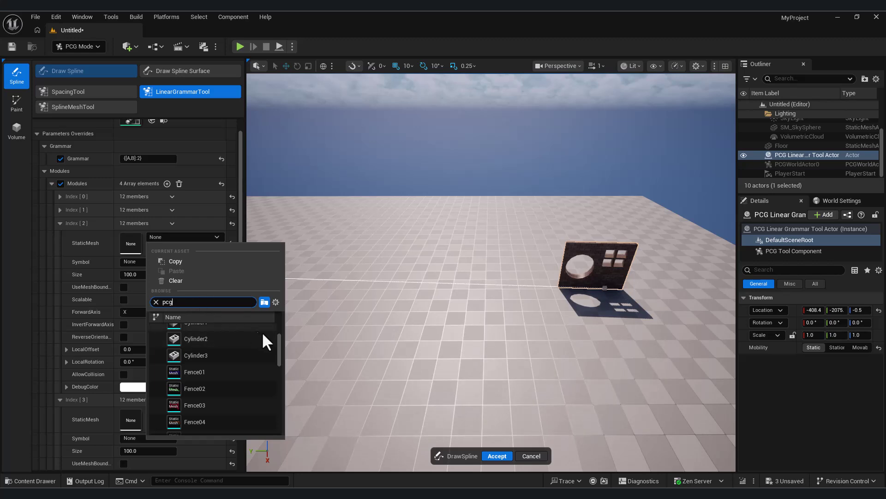
pyautogui.moveTo(279, 340); pyautogui.dragTo(282, 404)
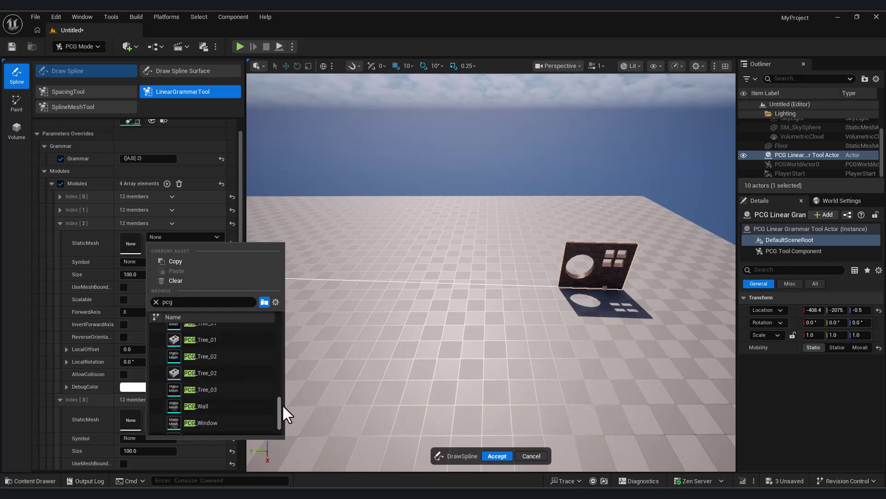
pyautogui.click(226, 406)
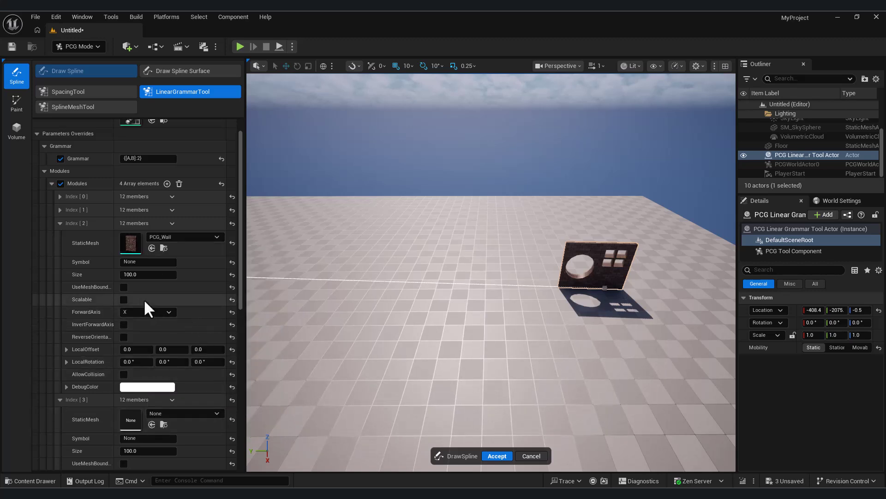
pyautogui.click(145, 262)
pyautogui.write('C')
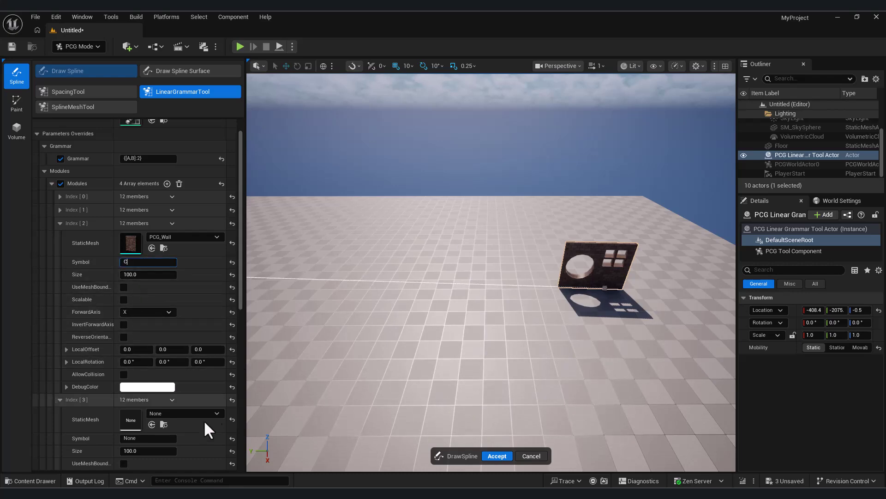
# - Assign the PCG_Tree_03 static mesh to the Index [3] module and set its Symbol to D
pyautogui.click(184, 412)
pyautogui.write('pcg')
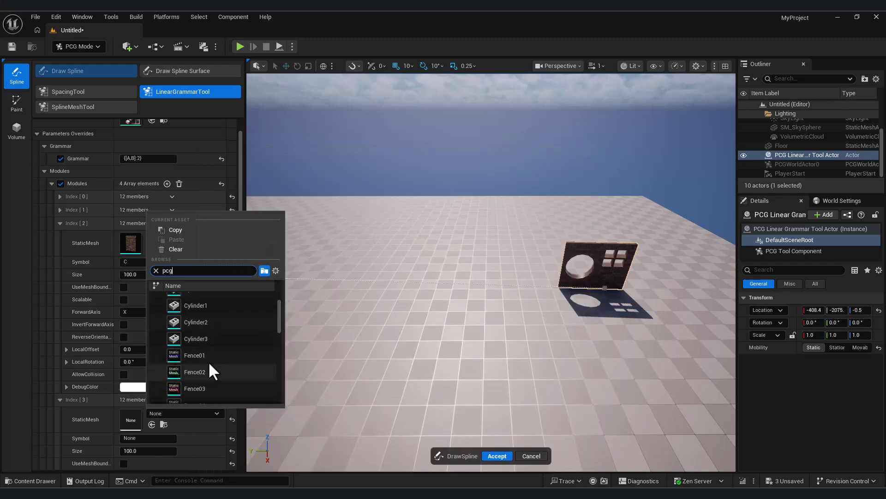
pyautogui.scroll(-15, 226, 356)
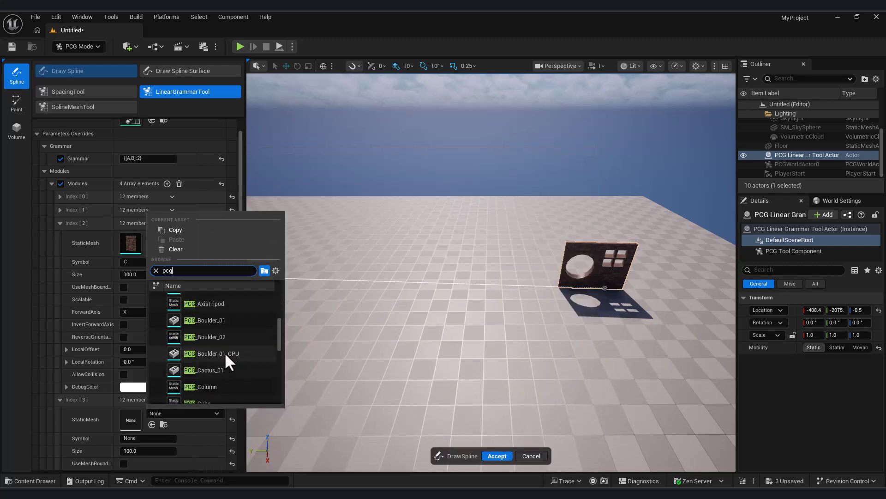
pyautogui.scroll(-3, 256, 346)
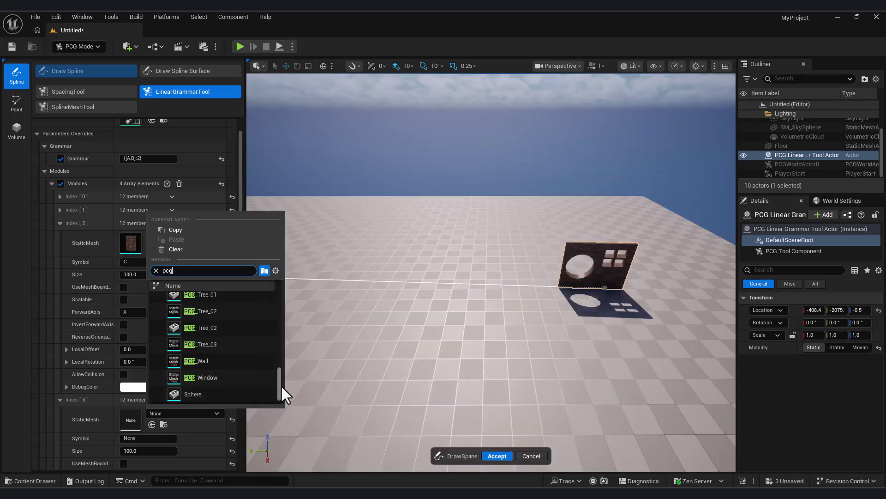
pyautogui.moveTo(281, 384)
pyautogui.mouseDown()
pyautogui.moveTo(277, 339)
pyautogui.moveTo(288, 317)
pyautogui.moveTo(276, 392)
pyautogui.mouseUp()
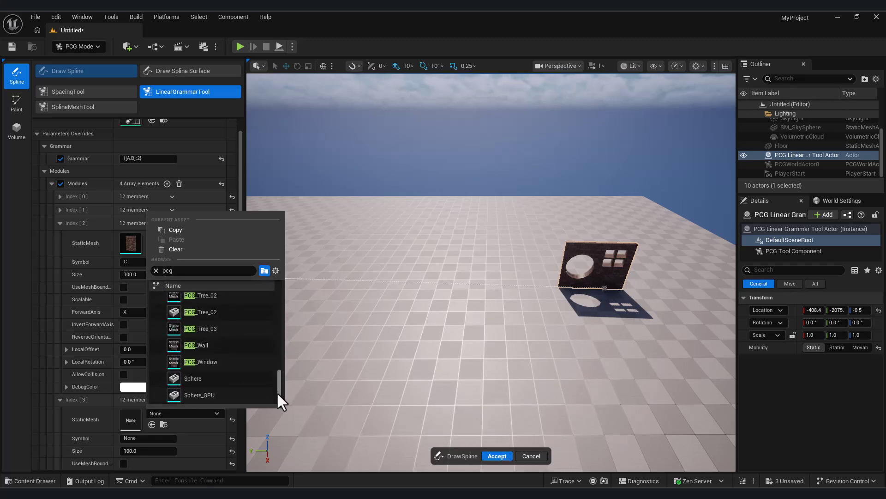
pyautogui.scroll(1, 231, 375)
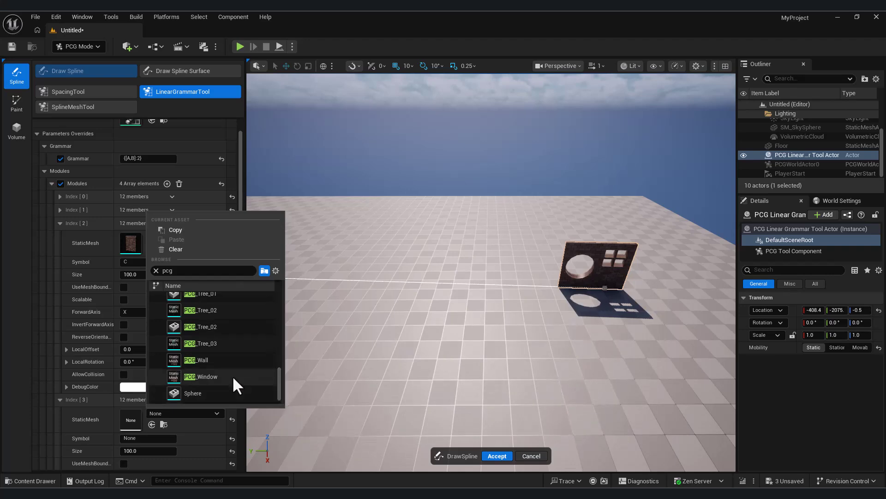
pyautogui.click(204, 350)
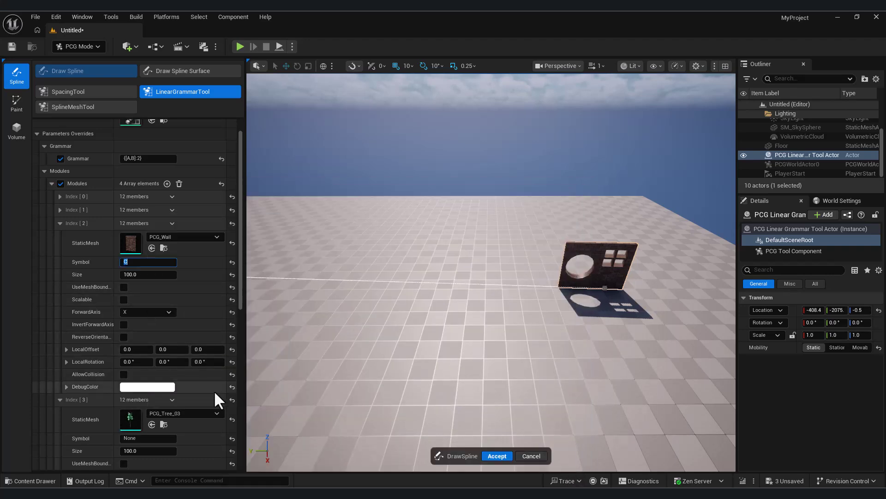
pyautogui.scroll(-1, 214, 390)
pyautogui.click(152, 423)
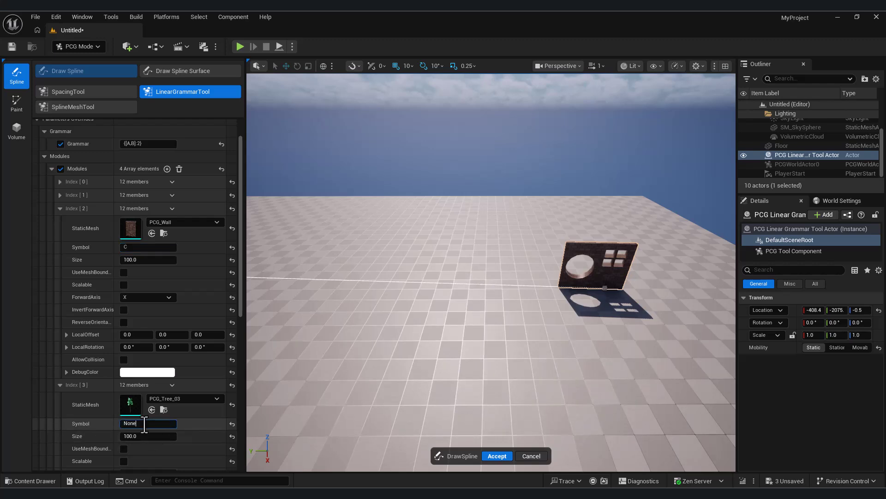
pyautogui.press('Return')
# - Extend the Grammar with a second weighted group so it reads {[A,B]:2,[c,d]:1}
pyautogui.scroll(3, 148, 222)
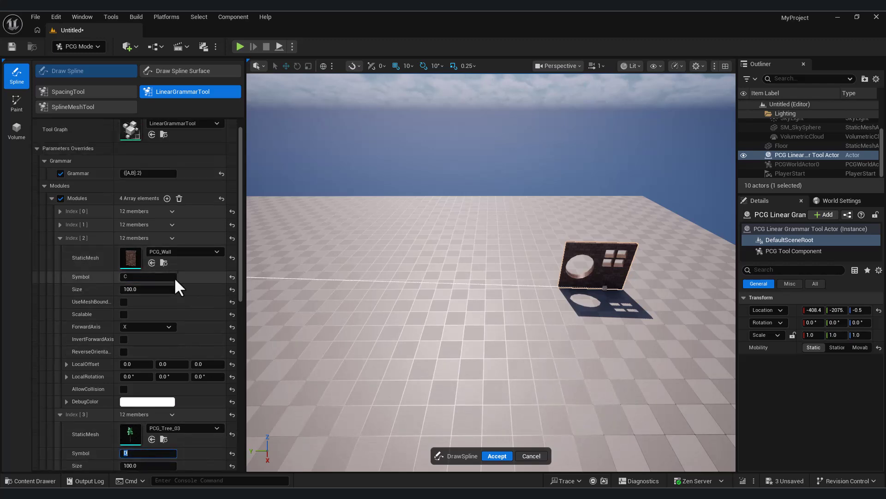
pyautogui.click(140, 188)
pyautogui.write(',')
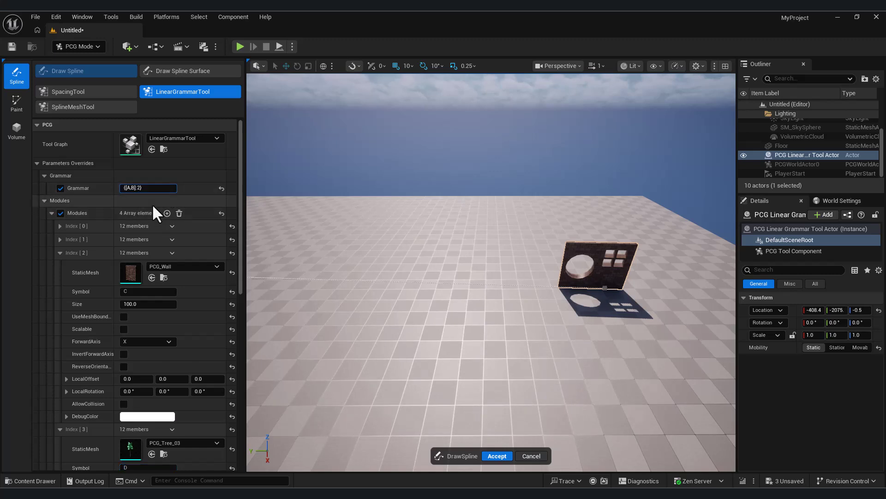
pyautogui.press('BackSpace')
pyautogui.write('[c,d')
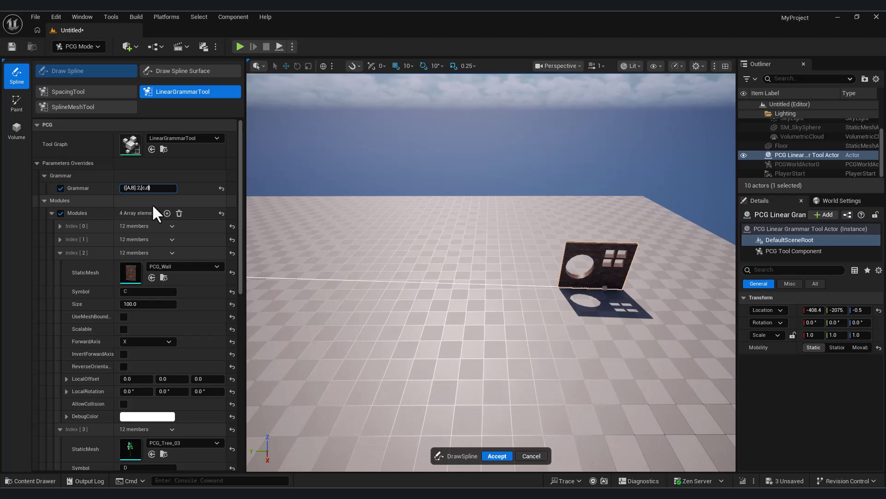
pyautogui.write(';')
pyautogui.write(']')
pyautogui.write(':1')
pyautogui.press('Return')
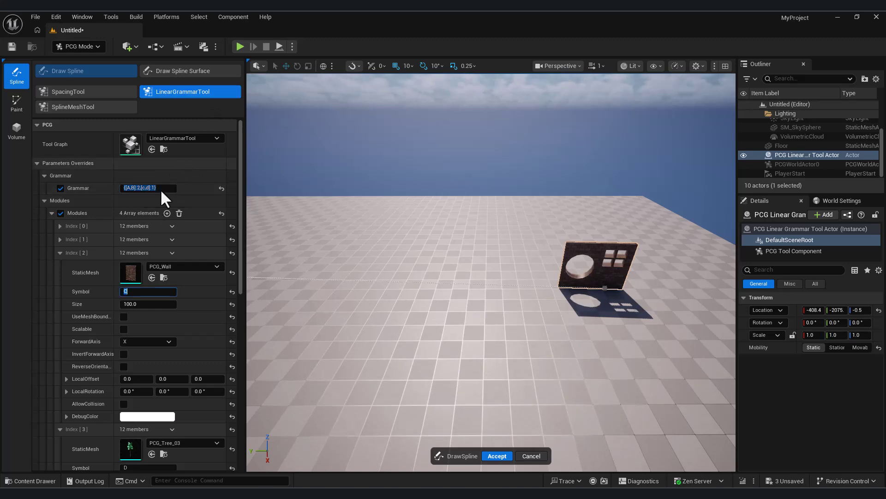
# - Append the * repeat operator to the Grammar, making it {[A,B]:2,[c,d]:1}*, and inspect the generated wall and trees
pyautogui.click(162, 191)
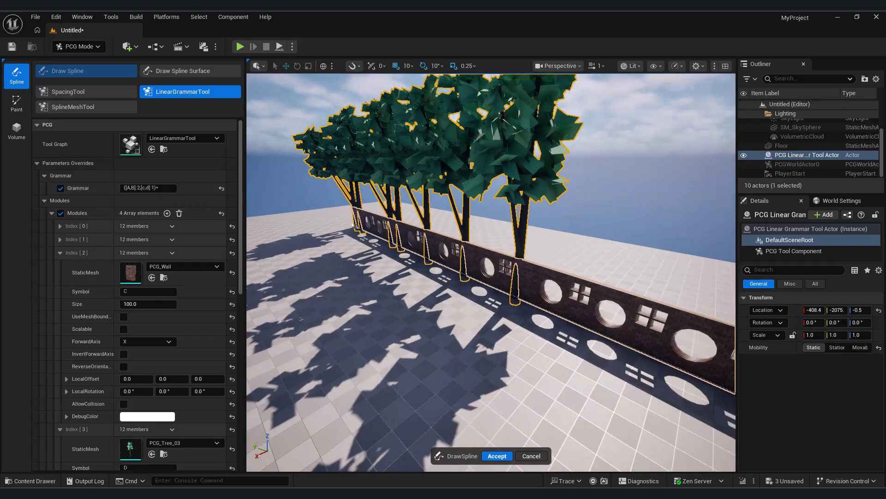
pyautogui.moveTo(491, 272); pyautogui.dragTo(459, 272, button='right')
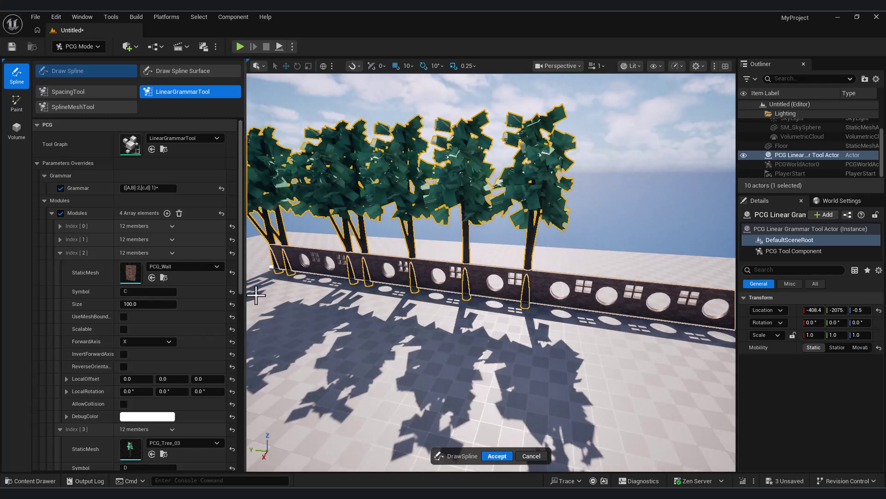
pyautogui.moveTo(474, 316); pyautogui.dragTo(515, 341, button='right')
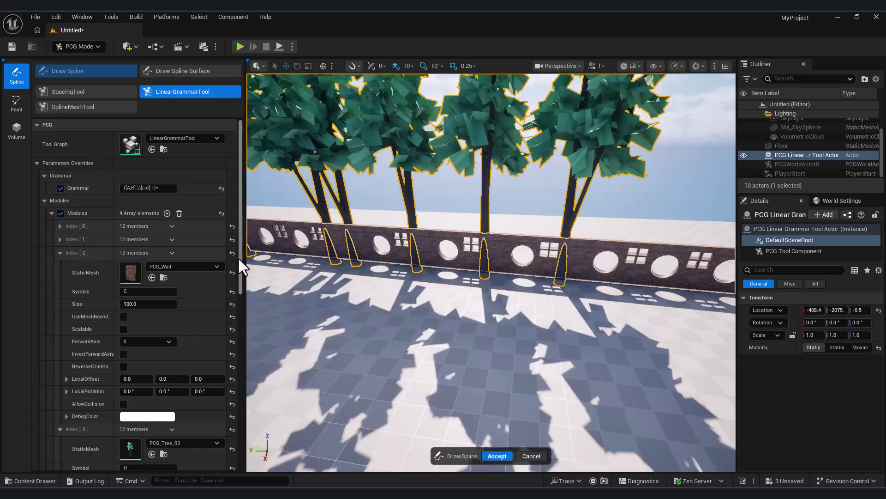
# - Try a Size of 50 for the Index [3] tree module, then set it to 200 and inspect the spacing
pyautogui.scroll(-5, 238, 259)
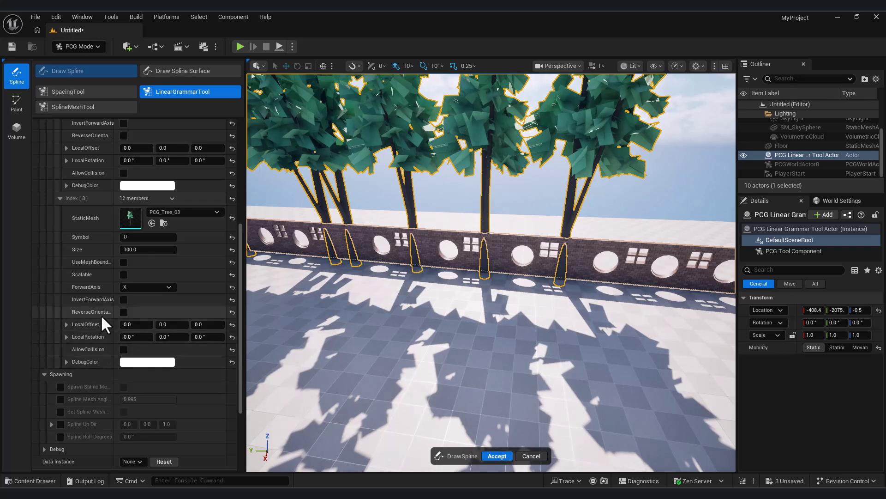
pyautogui.click(164, 247)
pyautogui.write('50')
pyautogui.press('Return')
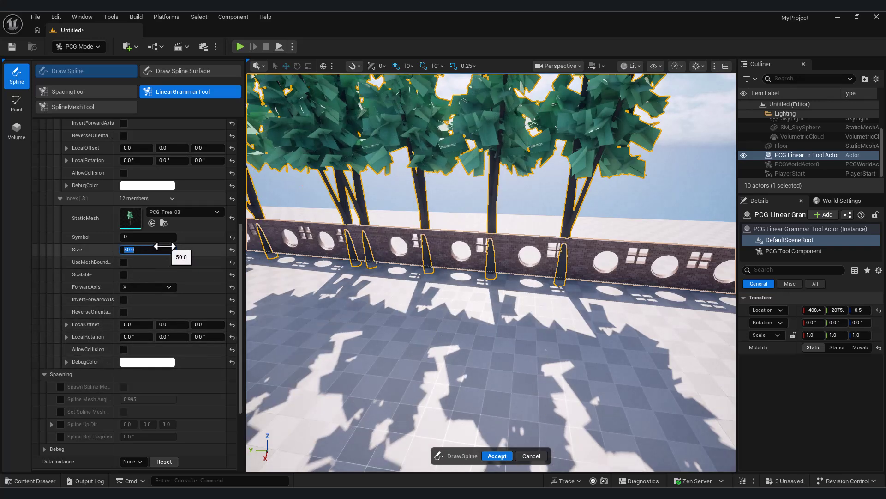
pyautogui.write('200')
pyautogui.press('Return')
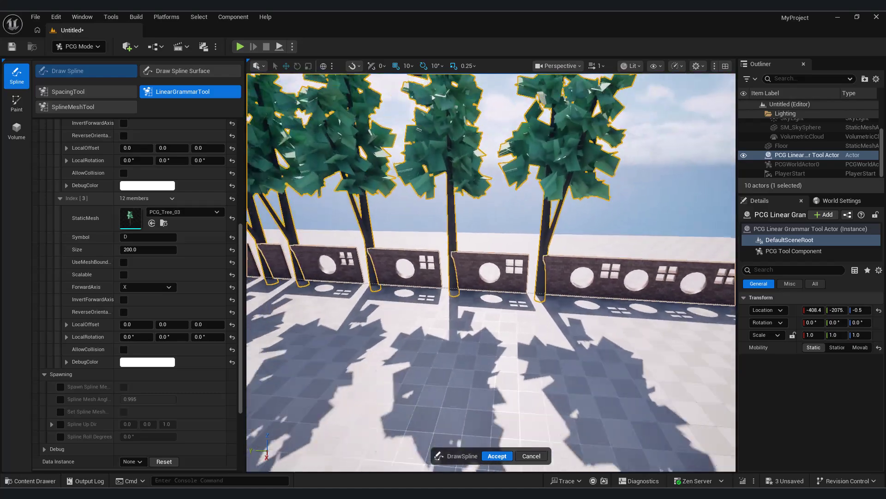
pyautogui.moveTo(491, 272)
pyautogui.mouseDown(button='right')
pyautogui.moveTo(508, 277)
pyautogui.moveTo(489, 291)
pyautogui.moveTo(503, 272)
pyautogui.mouseUp(button='right')
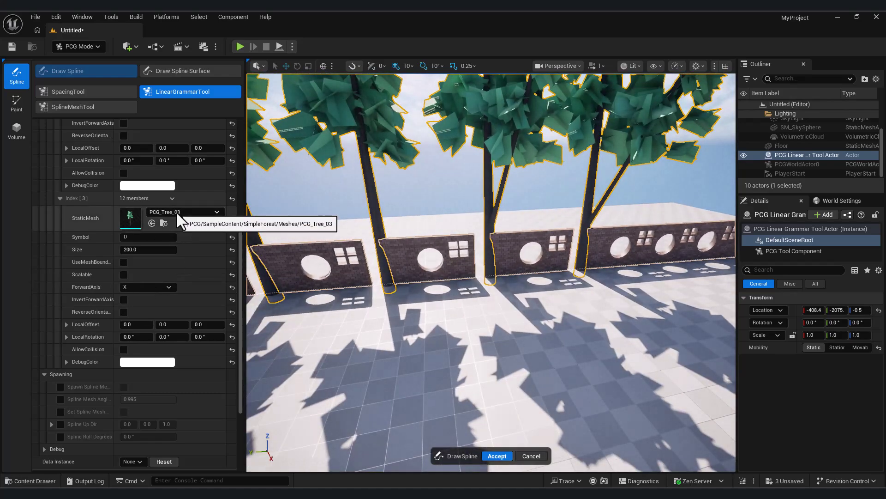
# - Replace the Index [2] module's static mesh with PCG_Tree_03, then switch it to PCG_Tree_02 and inspect the trees
pyautogui.scroll(5, 190, 244)
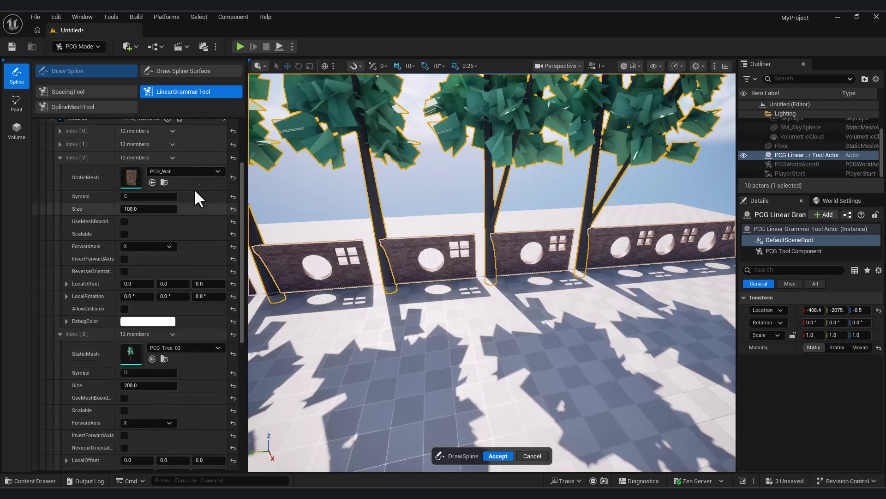
pyautogui.click(185, 171)
pyautogui.write('tree')
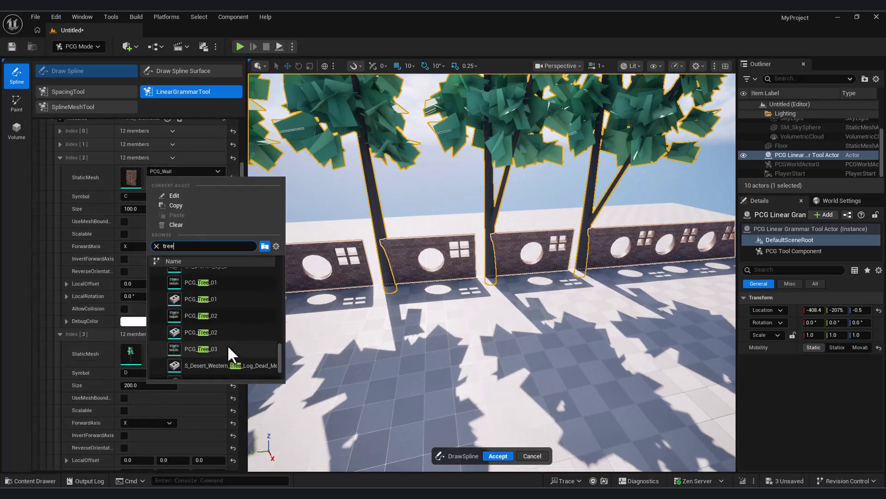
pyautogui.click(230, 351)
pyautogui.click(194, 172)
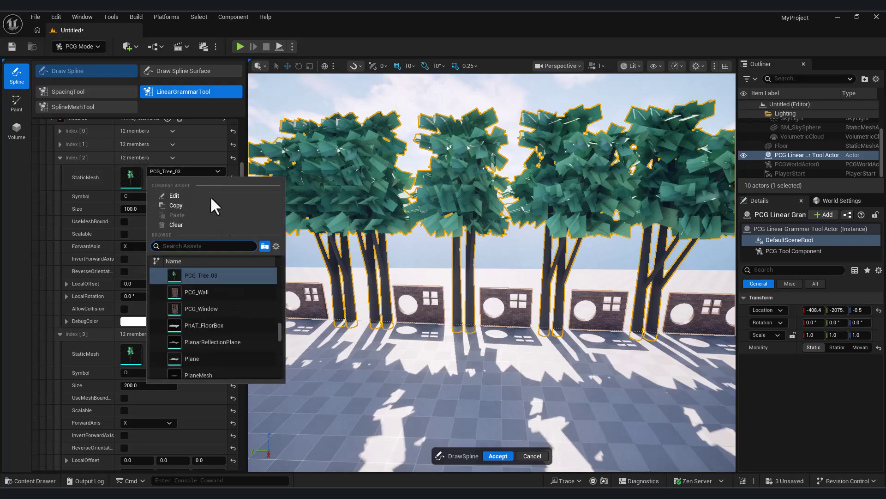
pyautogui.write('tree')
pyautogui.click(212, 316)
pyautogui.moveTo(470, 319); pyautogui.dragTo(236, 345, button='right')
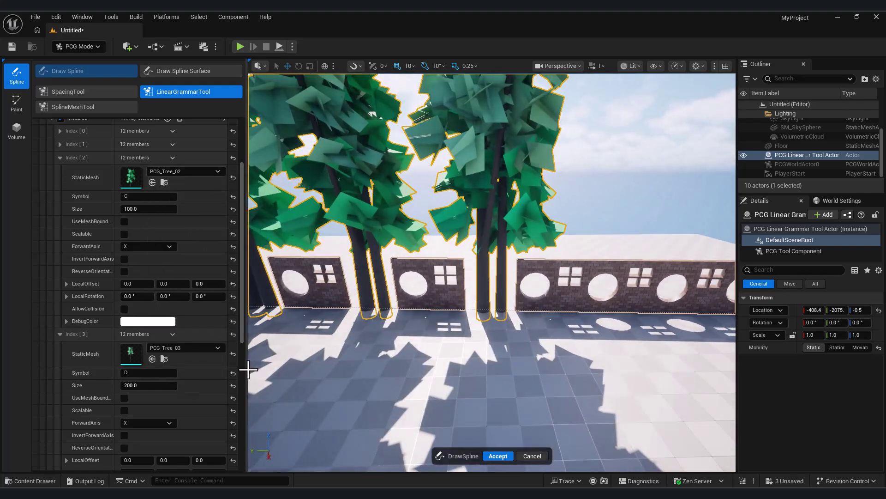
# - Raise the second group's weight by setting the Grammar to {[A,B]:2,[c,d]:05}*
pyautogui.scroll(3, 146, 198)
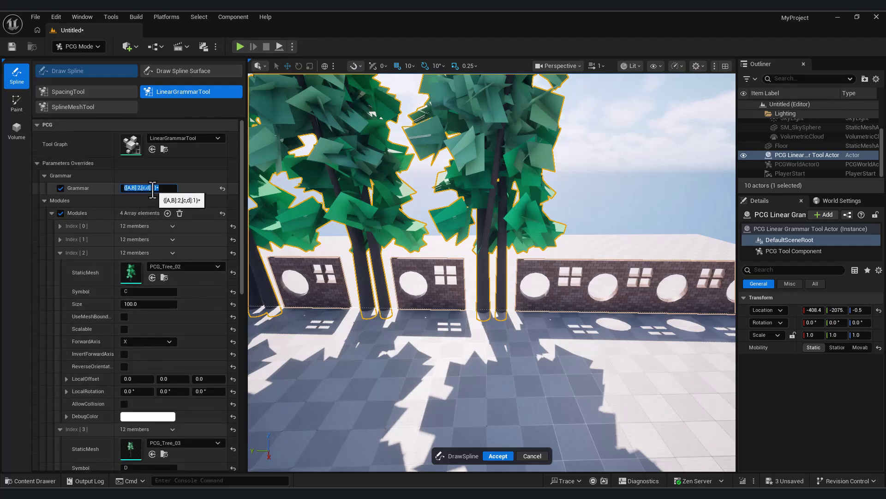
pyautogui.press('Return')
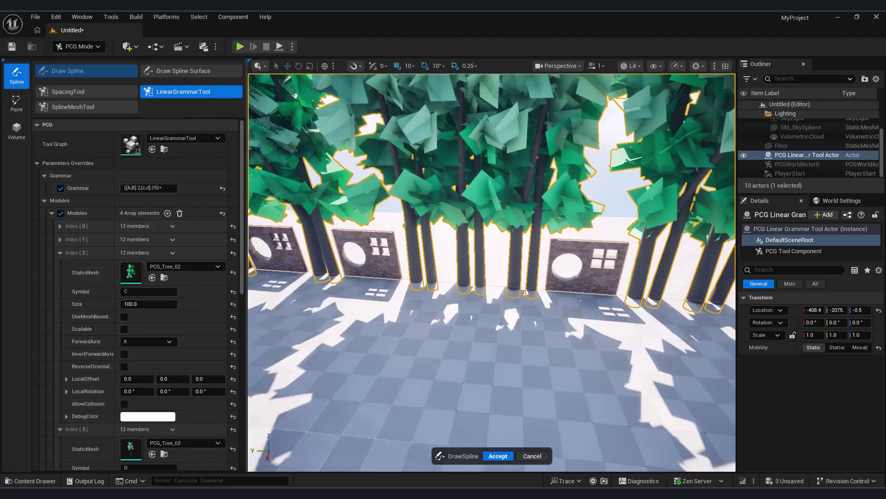
# - Change the second group's weight to 2, making the Grammar {[A,B]:2,[c,d]:2}*
pyautogui.moveTo(491, 272); pyautogui.dragTo(471, 263, button='right')
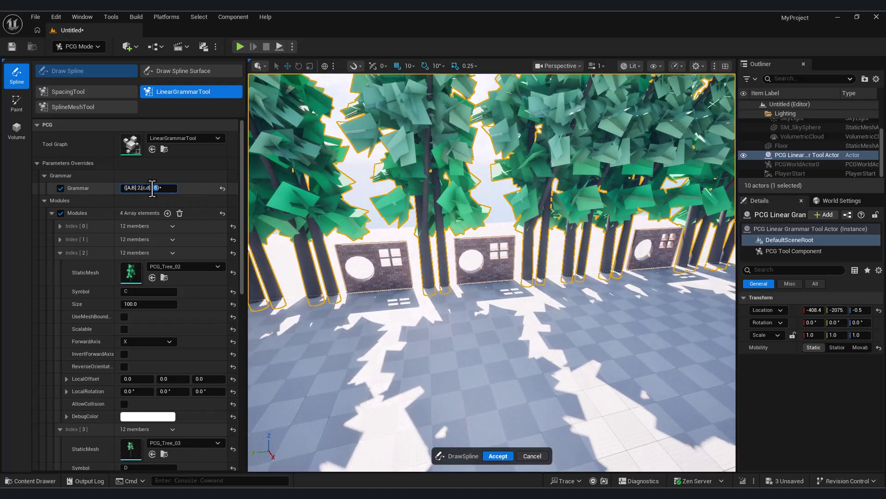
pyautogui.write('2')
pyautogui.press('Return')
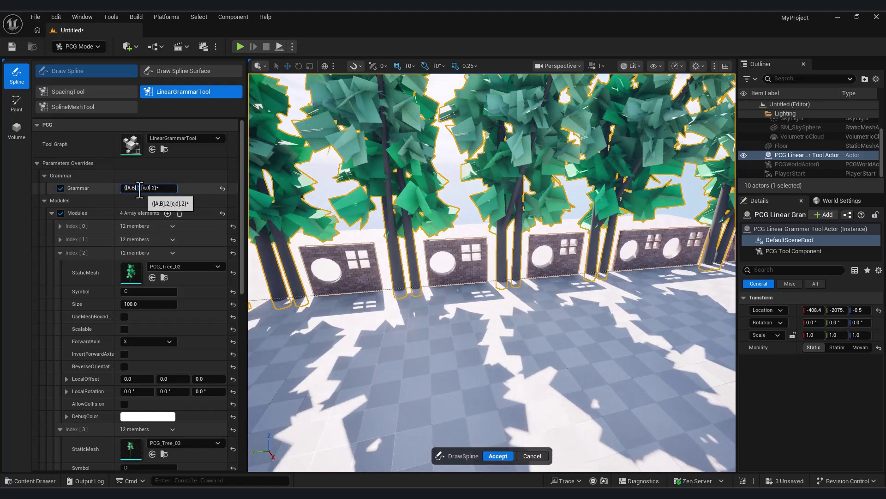
# - Set the second group's weight to 1 and remove the repeat operator, leaving the Grammar as {[A,B]:2,[c,d]:1}
pyautogui.doubleClick(152, 188)
pyautogui.write('1')
pyautogui.press('Return')
pyautogui.moveTo(323, 249); pyautogui.dragTo(406, 249, button='right')
pyautogui.click(163, 188)
pyautogui.press('BackSpace')
pyautogui.press('Return')
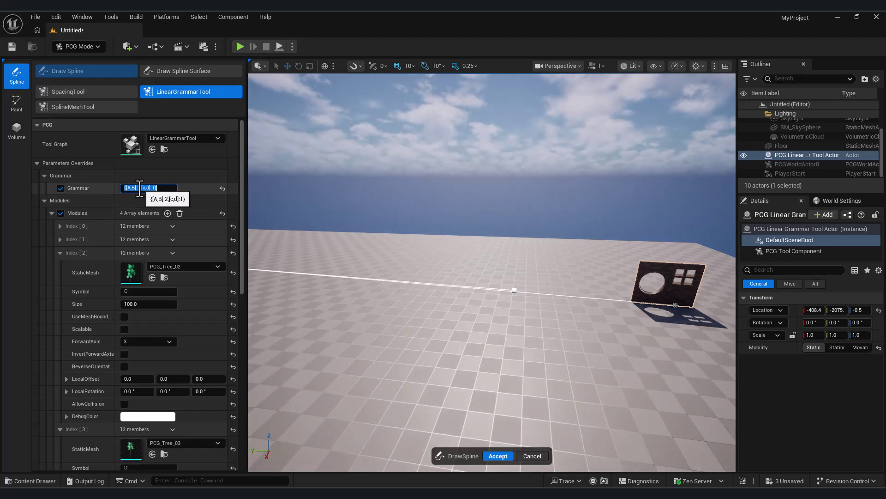
# - Try a second-group weight of 2, then {[A,B]:3,[c,d]:1} and {[A,B]:3,[c,d]:4}, and append the * operator to repeat the choice
pyautogui.write('2')
pyautogui.press('Return')
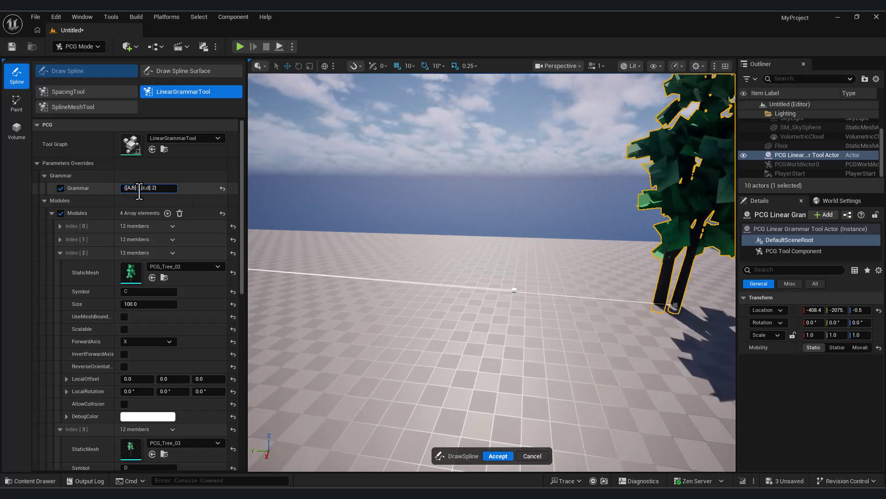
pyautogui.write('3')
pyautogui.press('Return')
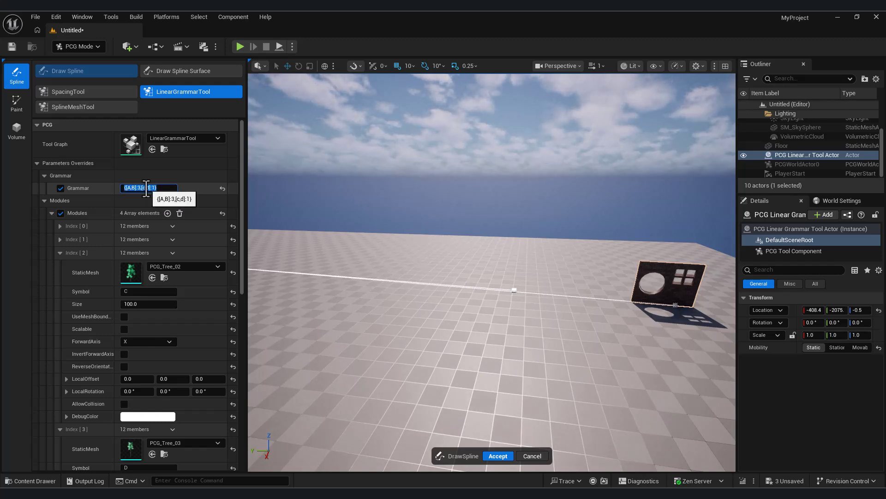
pyautogui.write('4')
pyautogui.press('Return')
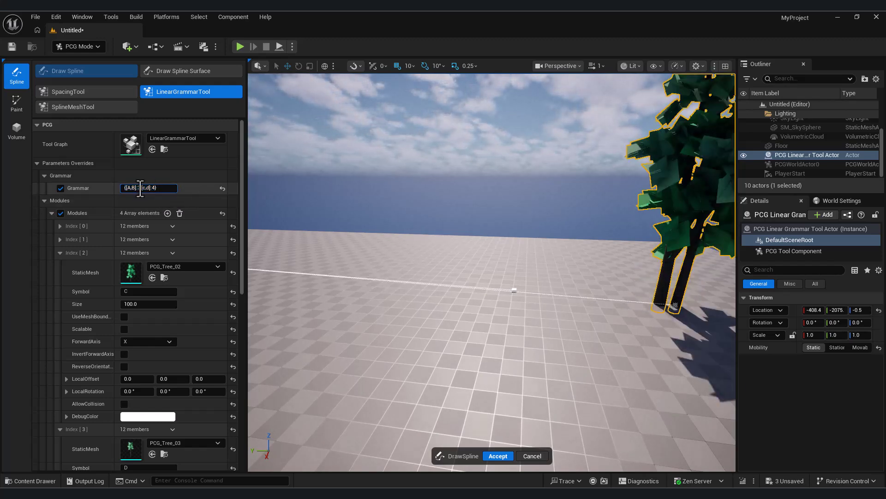
pyautogui.write('*')
pyautogui.press('Return')
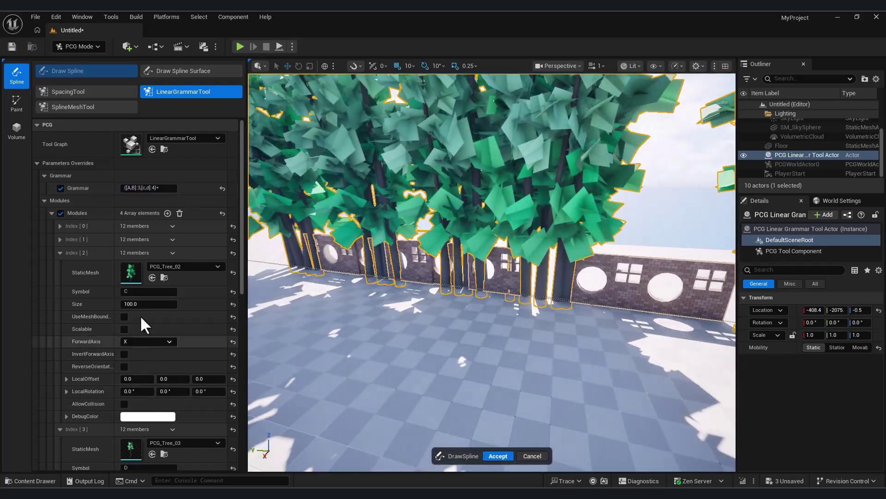
# - Try Size values of 50 and 10 for the Index [2] tree module, then set it to 200
pyautogui.click(153, 303)
pyautogui.write('50')
pyautogui.press('Return')
pyautogui.write('10')
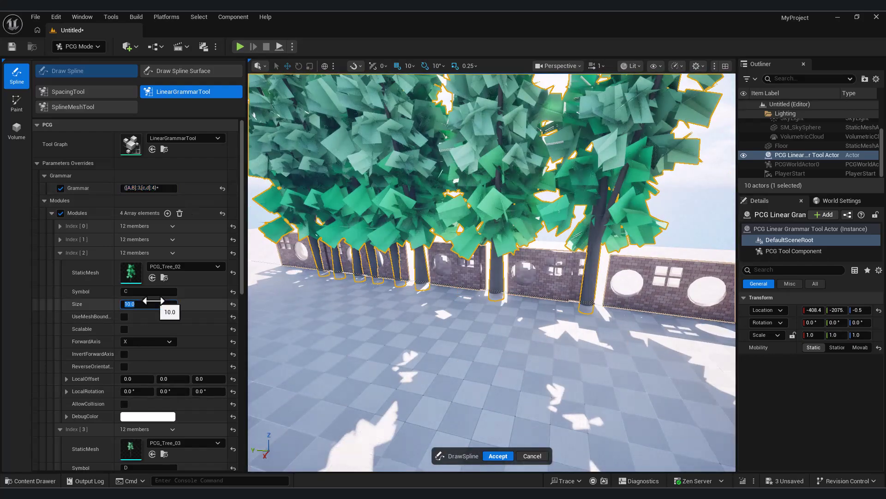
pyautogui.press('Return')
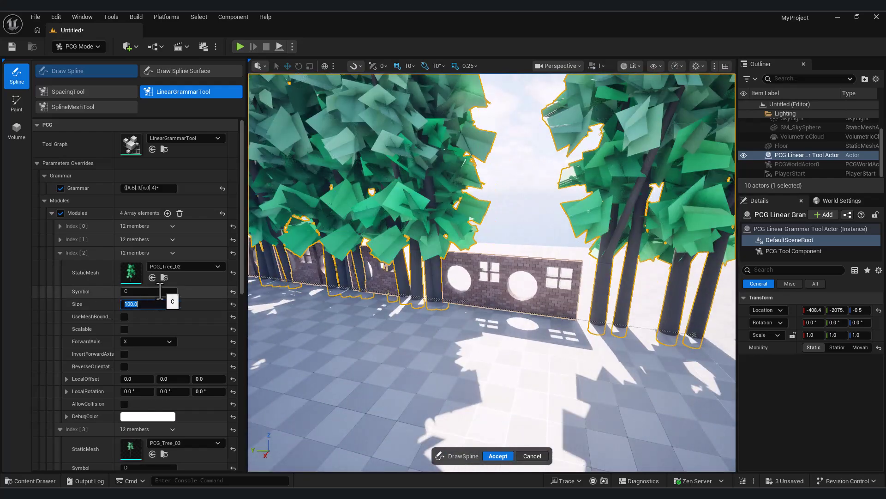
pyautogui.write('200')
pyautogui.press('Return')
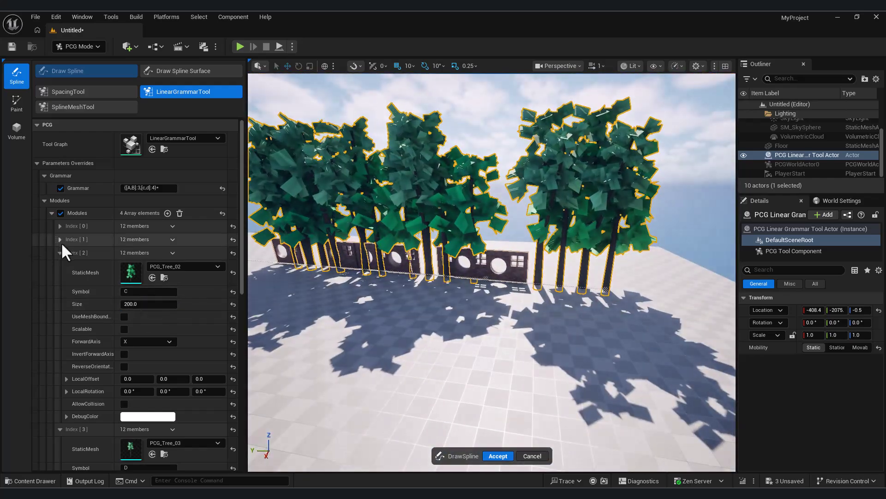
# - Set the Index [2] tree module's Size to 175 and the Index [3] tree module's Size to 180
pyautogui.scroll(-2, 64, 245)
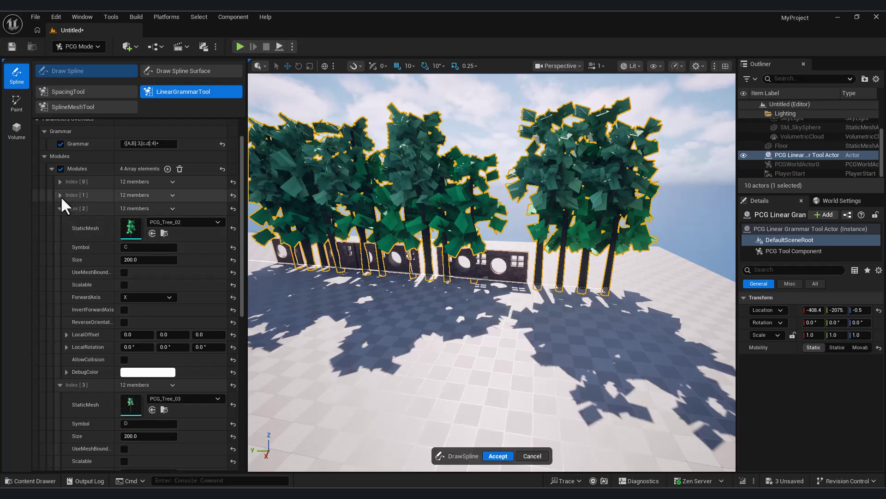
pyautogui.click(60, 195)
pyautogui.click(147, 421)
pyautogui.write('18')
pyautogui.press('BackSpace')
pyautogui.write('75')
pyautogui.press('Return')
pyautogui.scroll(-3, 173, 422)
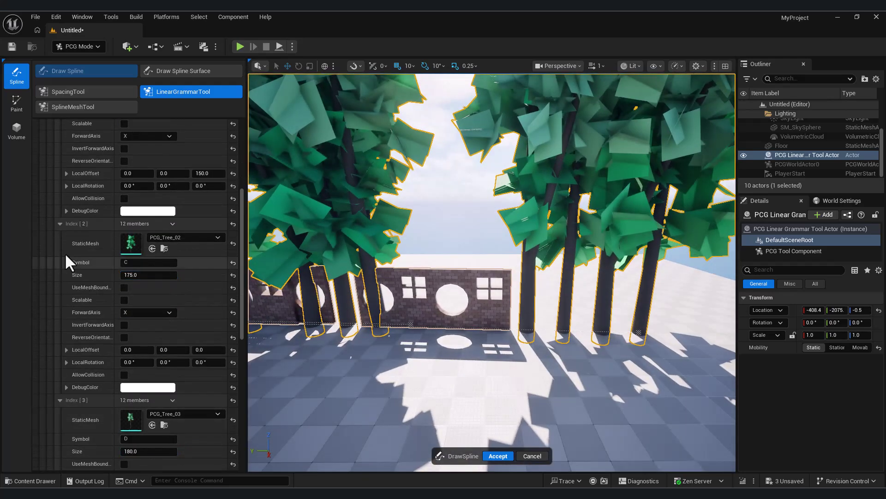
# - Favor the wall group by changing the Grammar weights to {[A,B]:6,[c,d]:1}* and inspect the result
pyautogui.scroll(5, 138, 277)
pyautogui.write('6')
pyautogui.moveTo(155, 189); pyautogui.dragTo(151, 189)
pyautogui.write('1')
pyautogui.click(149, 189)
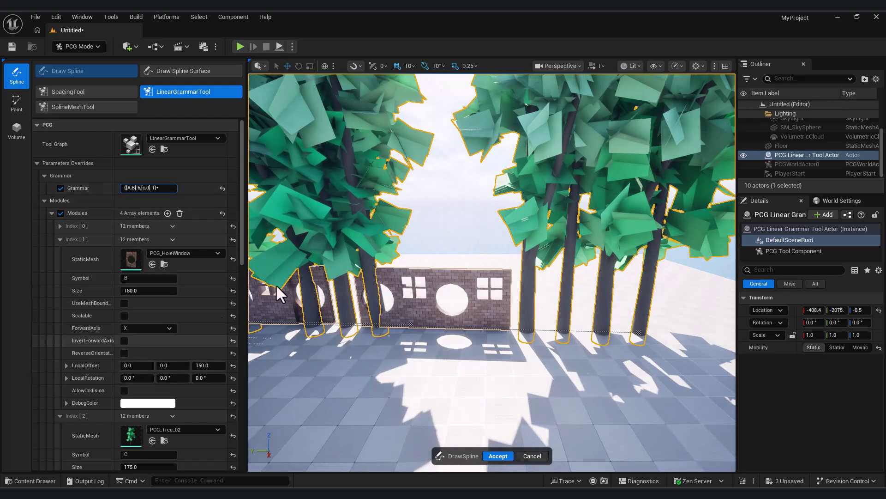
pyautogui.press('Return')
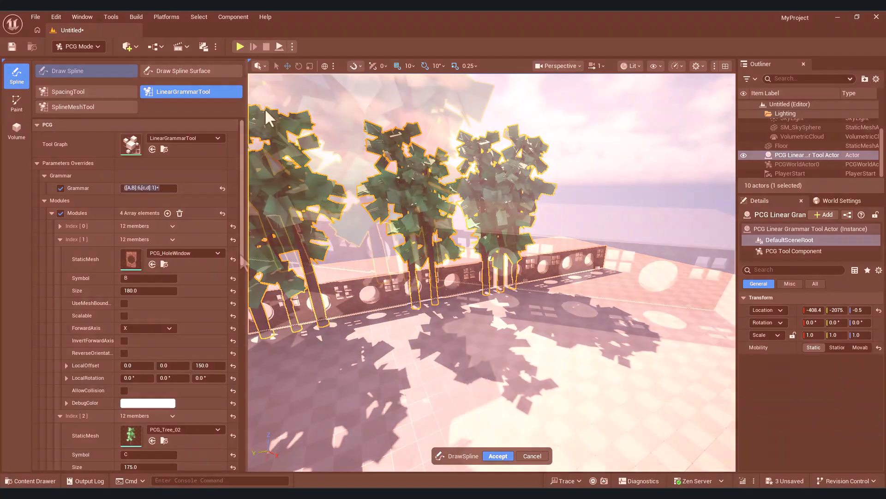
# - Remove all modules from the array and start a new module with a static mesh
pyautogui.click(180, 213)
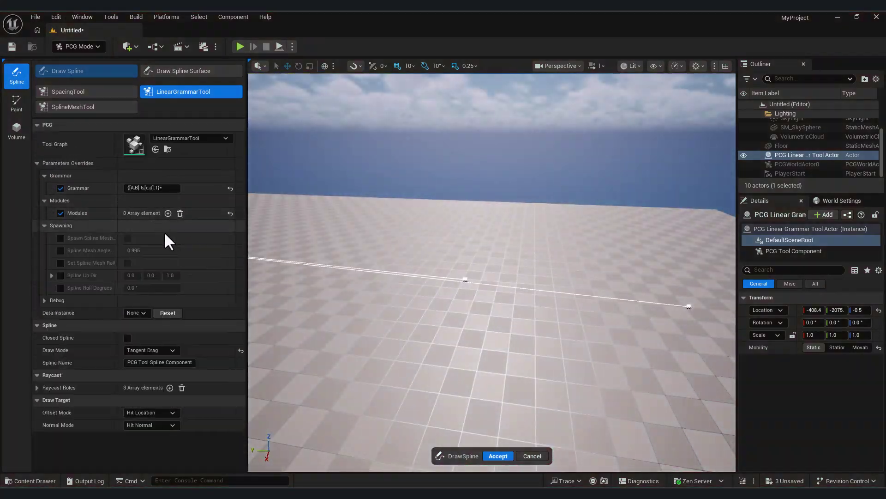
pyautogui.click(168, 213)
pyautogui.click(176, 239)
pyautogui.click(208, 333)
pyautogui.click(153, 265)
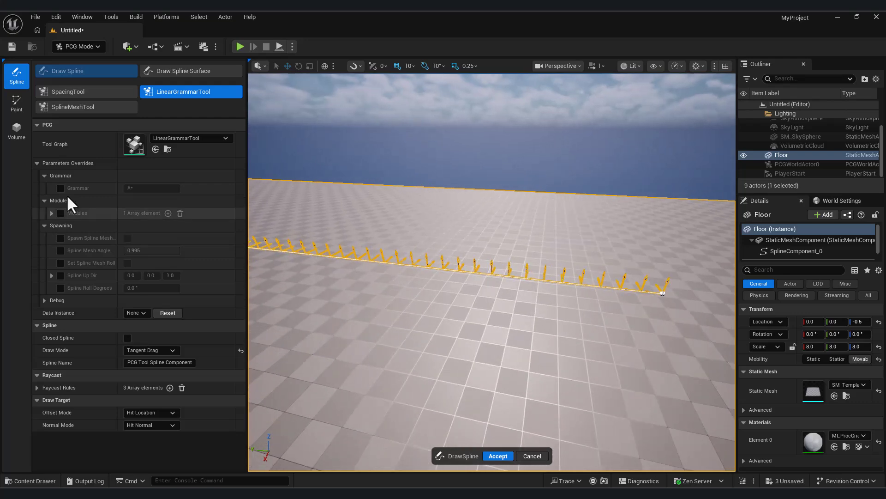
# - Enable the Grammar and Modules overrides for the new spline and assign PCG_Cube as the Index [0] static mesh
pyautogui.click(61, 213)
pyautogui.click(52, 213)
pyautogui.click(60, 226)
pyautogui.click(185, 240)
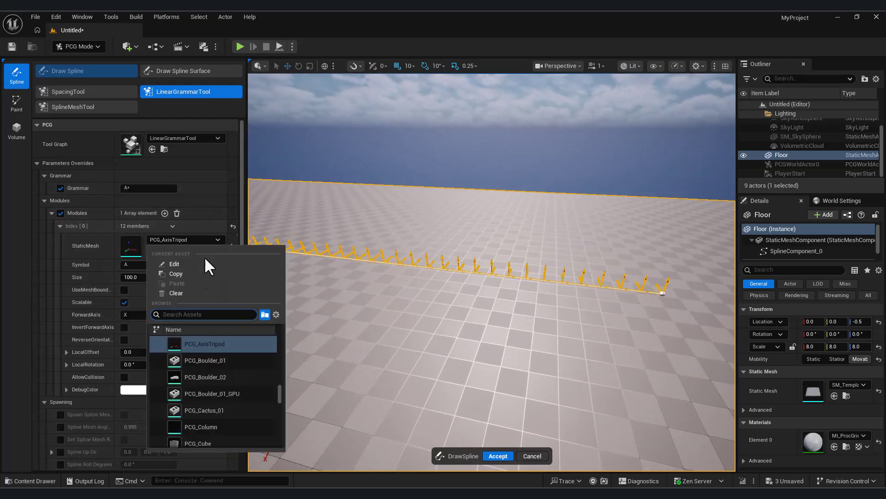
pyautogui.click(215, 442)
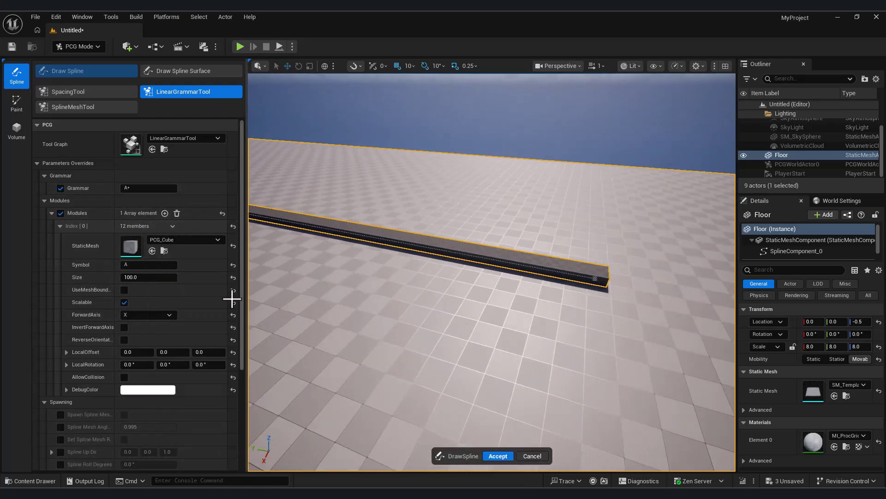
# - Set the cube module's Size to 200 and inspect the spacing along the spline
pyautogui.click(139, 188)
pyautogui.moveTo(153, 278)
pyautogui.mouseDown()
pyautogui.moveTo(166, 279)
pyautogui.moveTo(157, 279)
pyautogui.mouseUp()
pyautogui.click(155, 278)
pyautogui.write('200')
pyautogui.press('Return')
pyautogui.moveTo(451, 245); pyautogui.dragTo(477, 239, button='right')
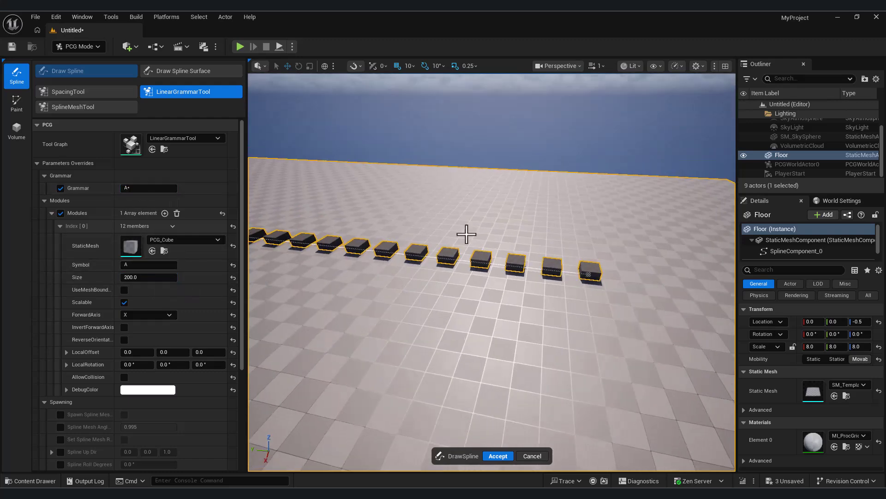
# - Add a second module with Symbol B and the ArcadeEditorSphere static mesh
pyautogui.click(165, 213)
pyautogui.scroll(-1, 162, 259)
pyautogui.click(143, 398)
pyautogui.write('B')
pyautogui.click(173, 373)
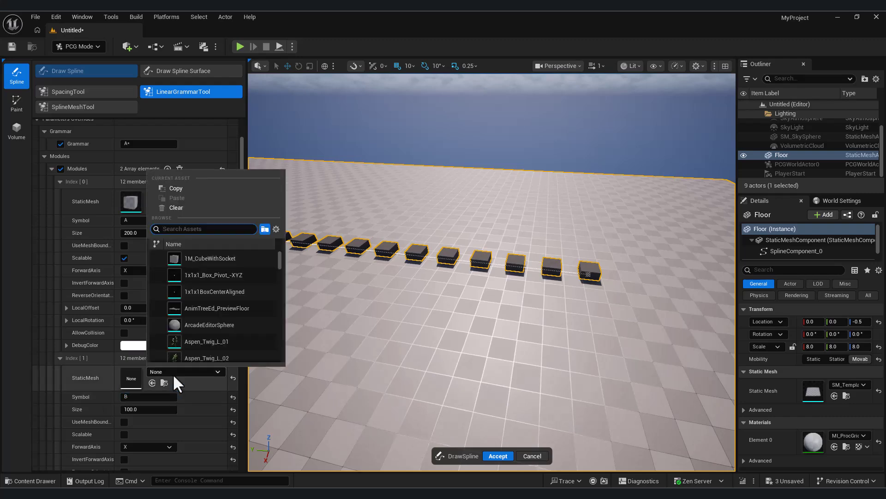
pyautogui.click(194, 324)
# - Set the Grammar to A,B so one cube is followed by one sphere
pyautogui.click(139, 144)
pyautogui.press('BackSpace')
pyautogui.write(',B')
pyautogui.press('Return')
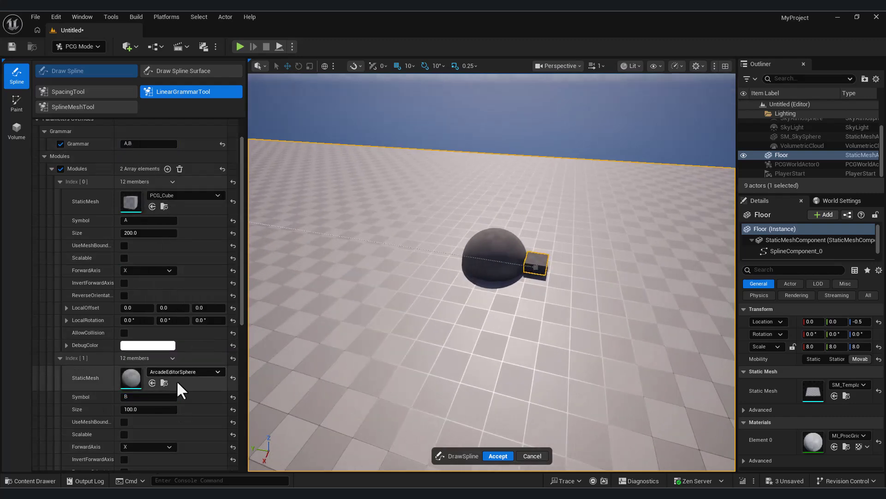
# - Set the sphere module's Size to 200 and its Z LocalOffset to 100
pyautogui.click(177, 411)
pyautogui.write('200')
pyautogui.press('Return')
pyautogui.moveTo(451, 306)
pyautogui.mouseDown(button='right')
pyautogui.moveTo(457, 323)
pyautogui.moveTo(451, 307)
pyautogui.mouseUp(button='right')
pyautogui.scroll(-3, 208, 402)
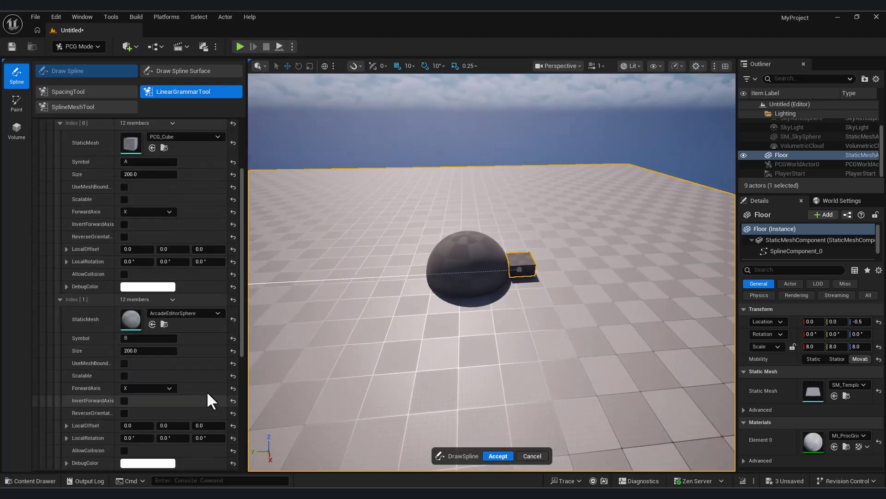
pyautogui.scroll(-2, 208, 398)
pyautogui.click(207, 383)
pyautogui.write('100')
pyautogui.press('Return')
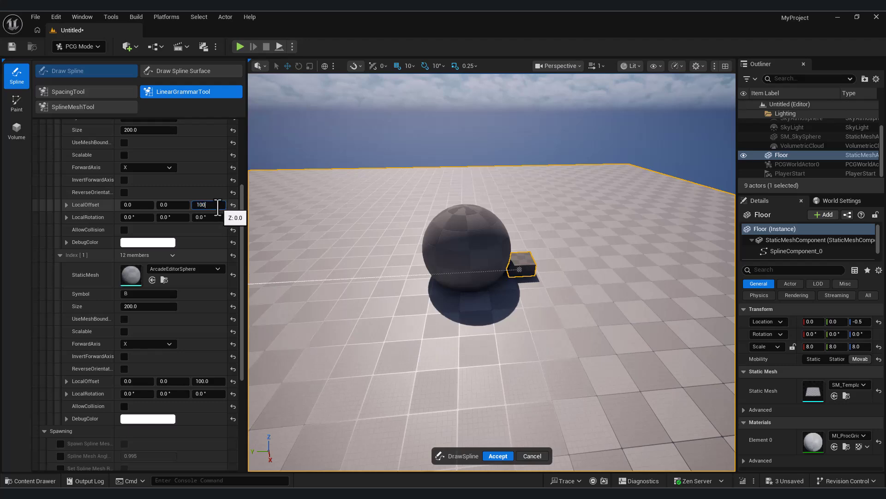
# - Try a Z LocalOffset of 100 for the Index [0] cube module, then set it to 50
pyautogui.write('0')
pyautogui.press('Return')
pyautogui.moveTo(416, 240); pyautogui.dragTo(434, 250, button='right')
pyautogui.click(209, 205)
pyautogui.write('50')
pyautogui.press('Return')
pyautogui.moveTo(360, 308); pyautogui.dragTo(383, 277, button='right')
# - Start a weighted three-group Grammar by entering {[A,B]:2,[c,d]:1,[e,f]:1
pyautogui.scroll(7, 140, 210)
pyautogui.click(130, 189)
pyautogui.write('[A,B')
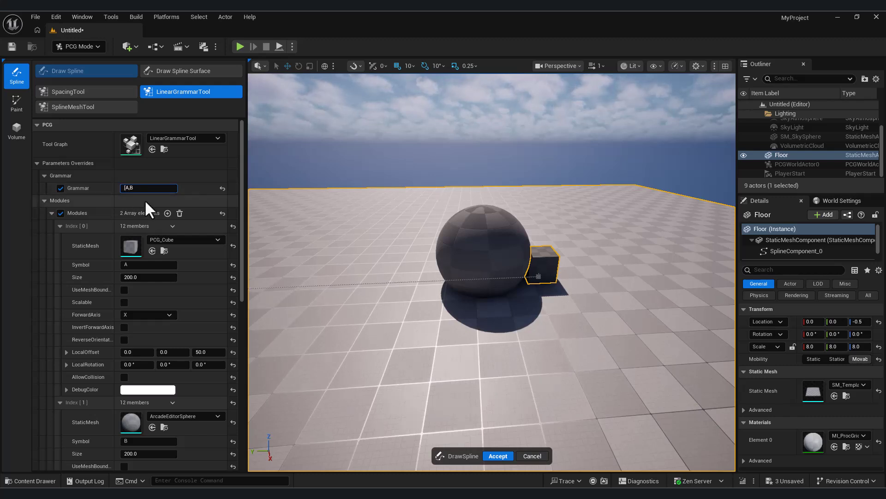
pyautogui.write(']:2')
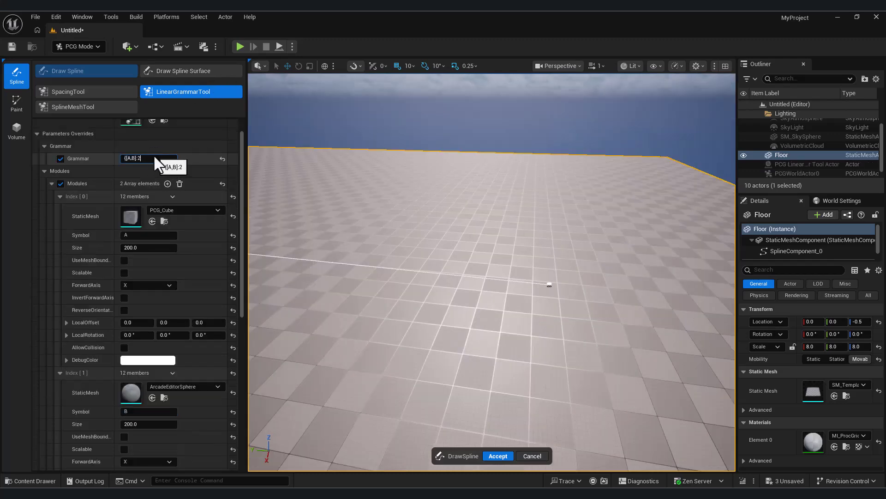
pyautogui.write(',[c,d]:1')
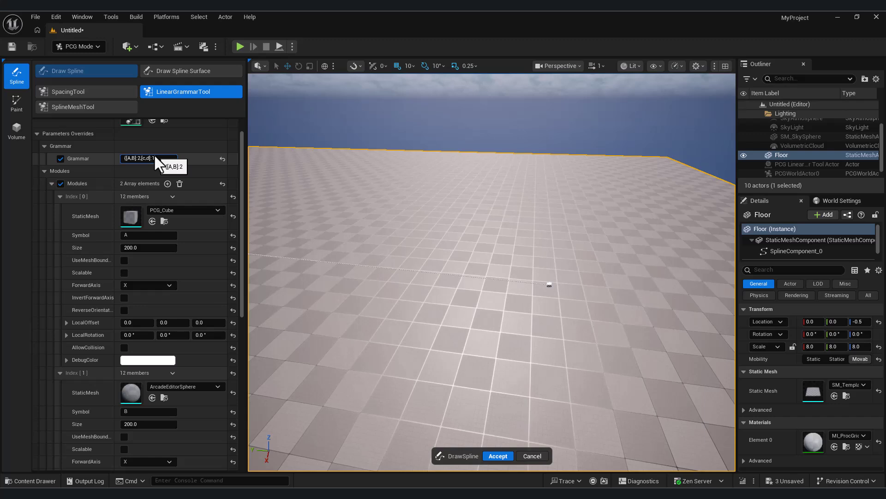
pyautogui.write(',[e,f]')
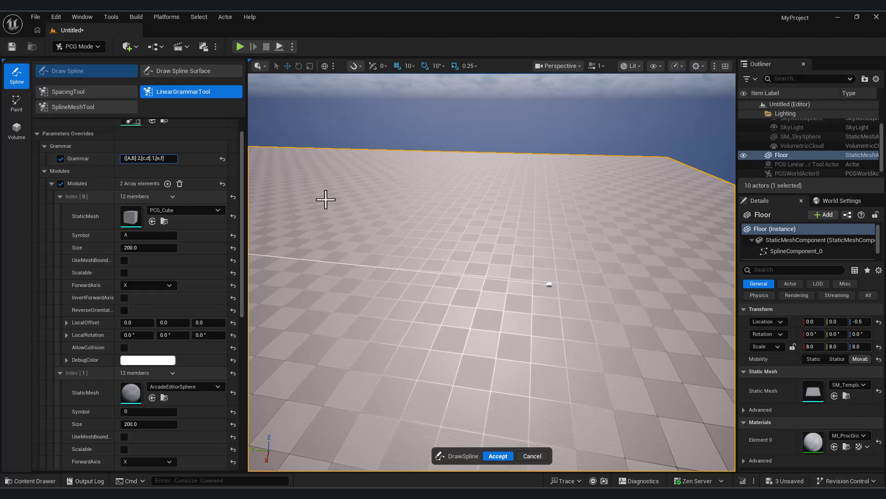
# - Add a third module with Symbol C and the Aspen_Twig_L_01 static mesh, and collapse the module entries
pyautogui.scroll(1, 242, 215)
pyautogui.scroll(-3, 239, 236)
pyautogui.click(60, 163)
pyautogui.click(61, 175)
pyautogui.click(171, 212)
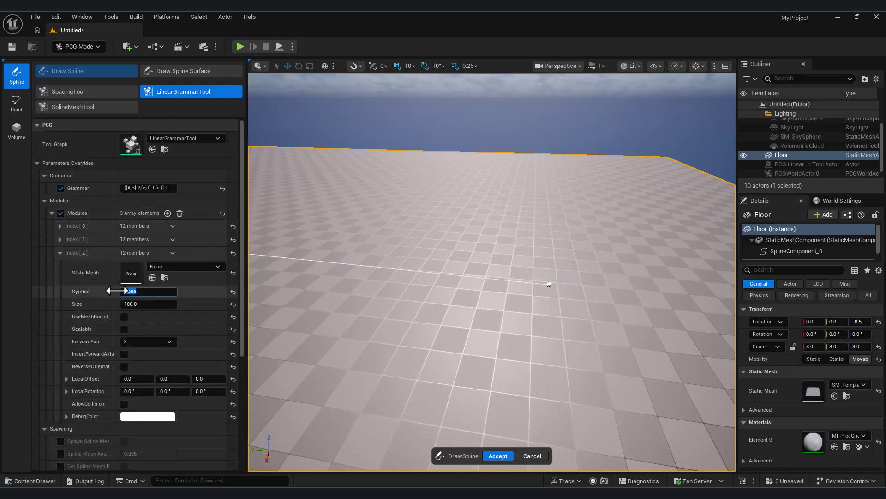
pyautogui.click(192, 266)
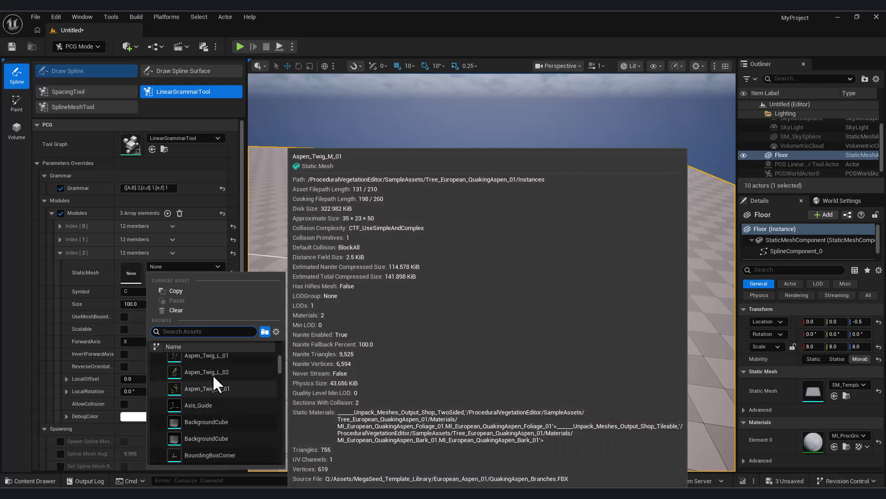
pyautogui.click(210, 384)
pyautogui.click(196, 288)
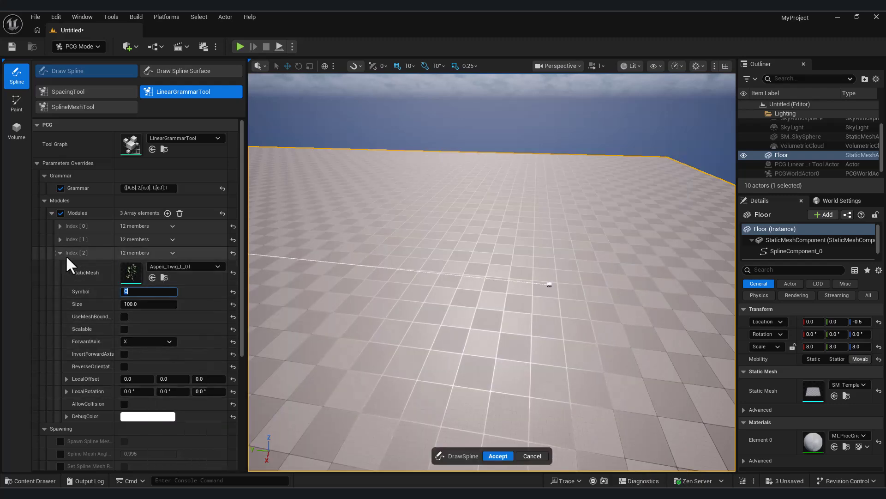
pyautogui.click(59, 253)
# - Add a fourth module, assign it a static mesh, fill in its Symbol, and collapse its settings
pyautogui.click(167, 213)
pyautogui.click(186, 280)
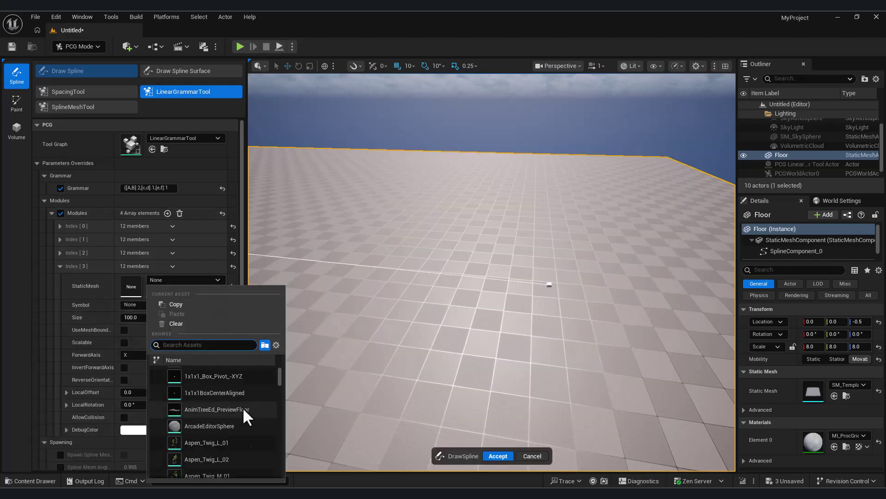
pyautogui.click(243, 405)
pyautogui.click(138, 305)
pyautogui.click(60, 252)
pyautogui.click(60, 253)
pyautogui.click(59, 266)
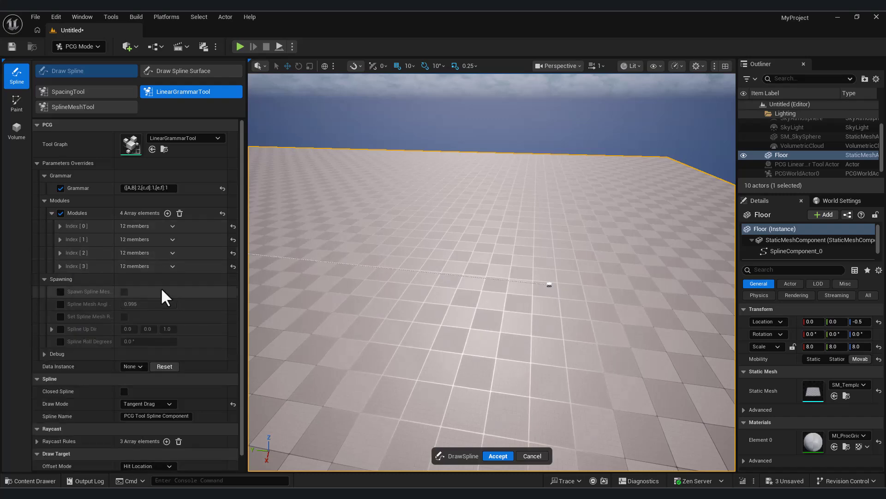
# - Add a fifth module with the Fence03 static mesh and collapse its settings
pyautogui.scroll(-1, 180, 237)
pyautogui.click(167, 198)
pyautogui.click(185, 279)
pyautogui.scroll(-5, 252, 432)
pyautogui.click(276, 395)
pyautogui.click(182, 277)
pyautogui.moveTo(278, 167); pyautogui.dragTo(277, 208)
pyautogui.scroll(-3, 277, 206)
pyautogui.click(209, 203)
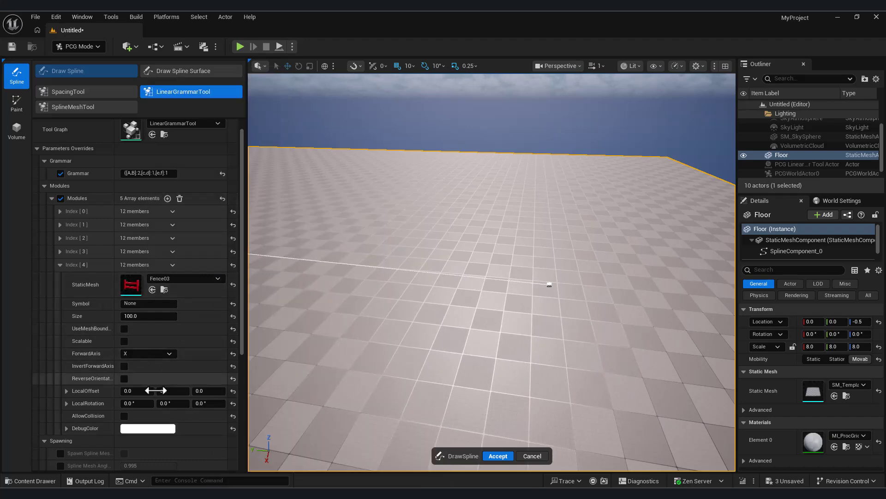
pyautogui.click(60, 265)
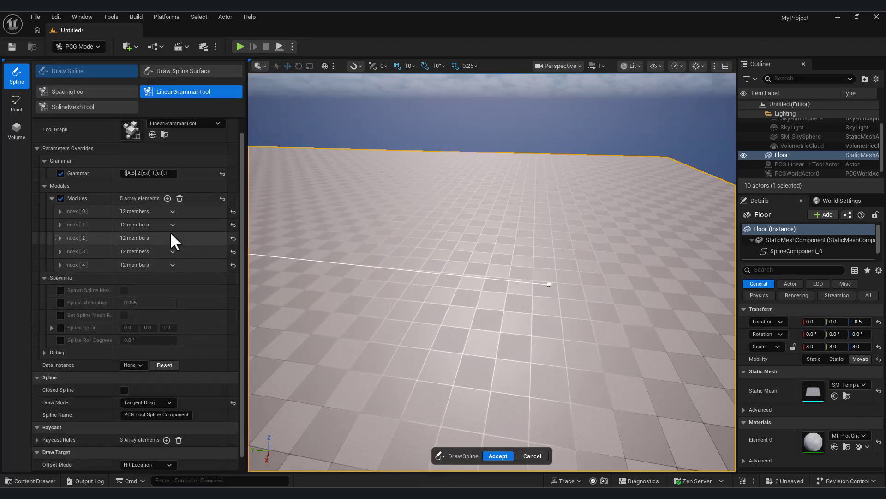
# - Add a sixth module with Symbol F and the Fence04 static mesh
pyautogui.click(167, 199)
pyautogui.click(175, 293)
pyautogui.write('fe')
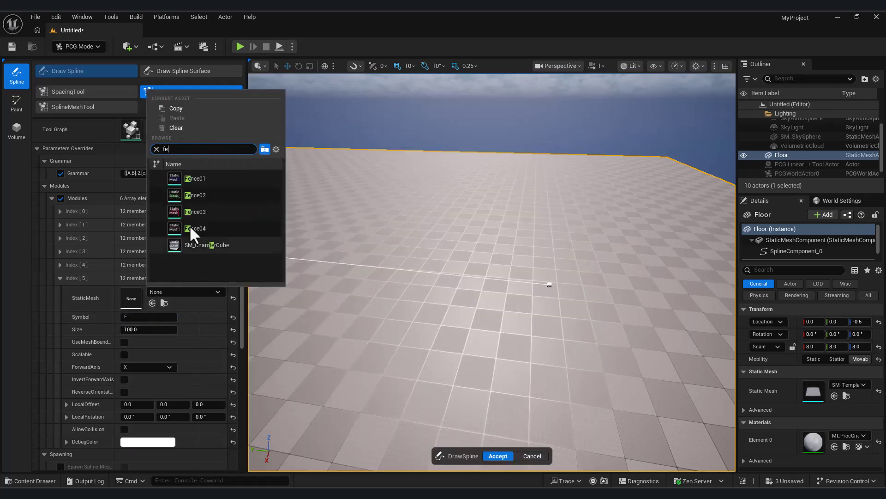
pyautogui.click(194, 228)
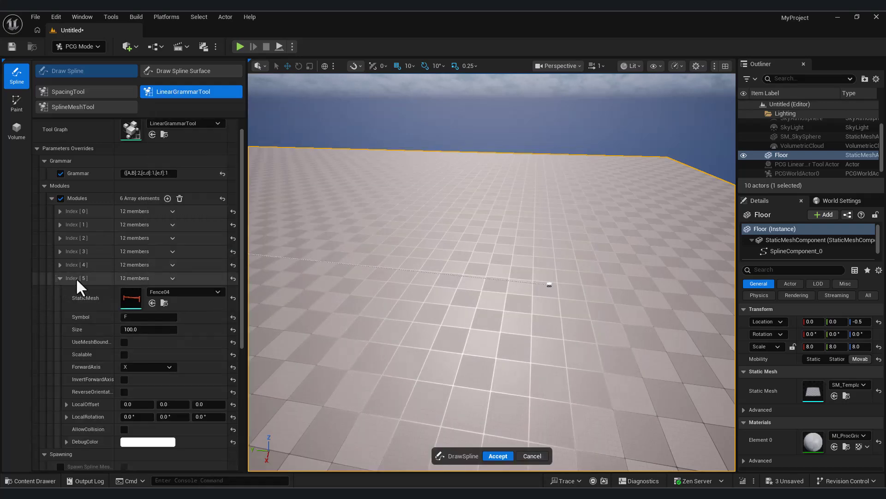
# - Complete the weighted Grammar as {[A,B]:2,[c,d]:1,[e,f]:1}* so the group choice repeats along the spline
pyautogui.scroll(1, 207, 359)
pyautogui.click(168, 187)
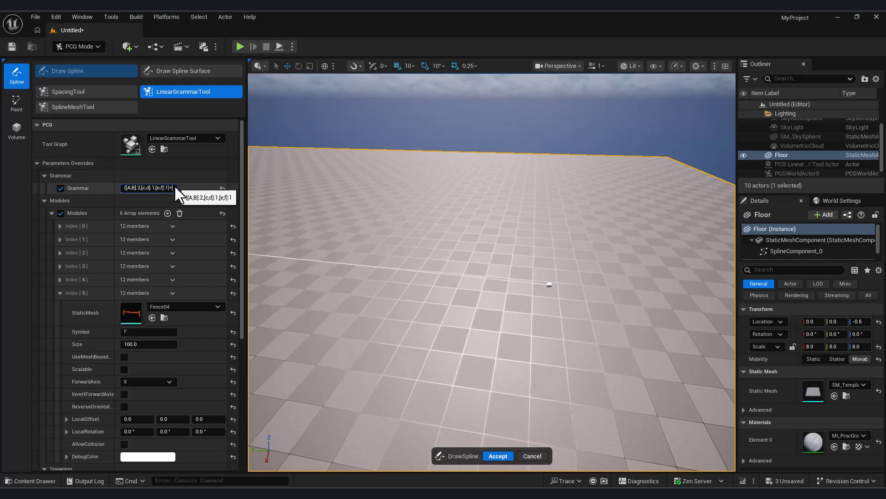
pyautogui.write('*')
pyautogui.press('Return')
# - Extend the spline with another point on the floor and look over the generated meshes
pyautogui.moveTo(480, 314); pyautogui.dragTo(466, 282, button='right')
pyautogui.press('w')
pyautogui.press('s')
pyautogui.moveTo(489, 351); pyautogui.dragTo(489, 351, button='right')
pyautogui.click(280, 202)
pyautogui.scroll(6, 376, 227)
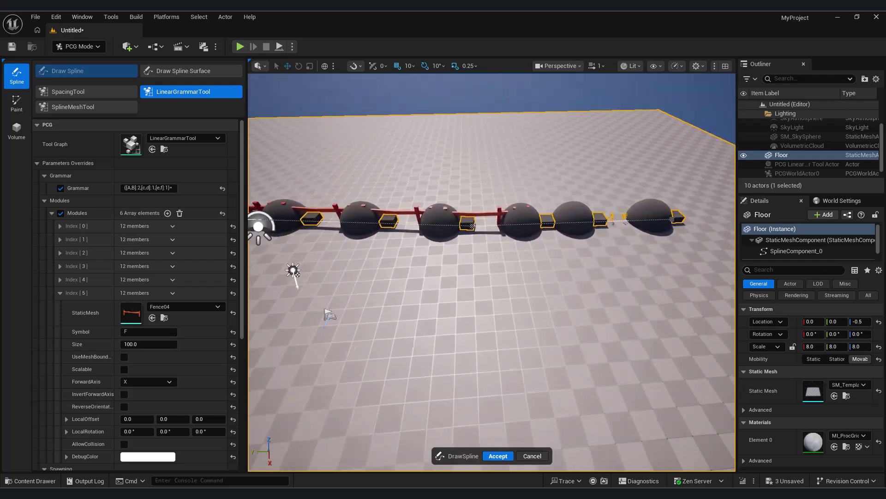
pyautogui.scroll(10, 473, 227)
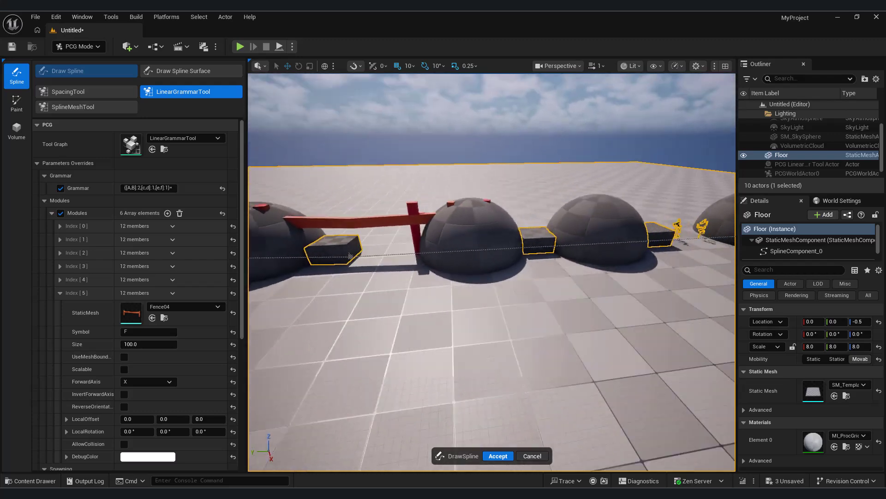
# - Set the Size of the Fence04 module F and the Fence03 module E to 200
pyautogui.moveTo(491, 273); pyautogui.dragTo(454, 263, button='right')
pyautogui.click(153, 344)
pyautogui.write('200')
pyautogui.click(61, 279)
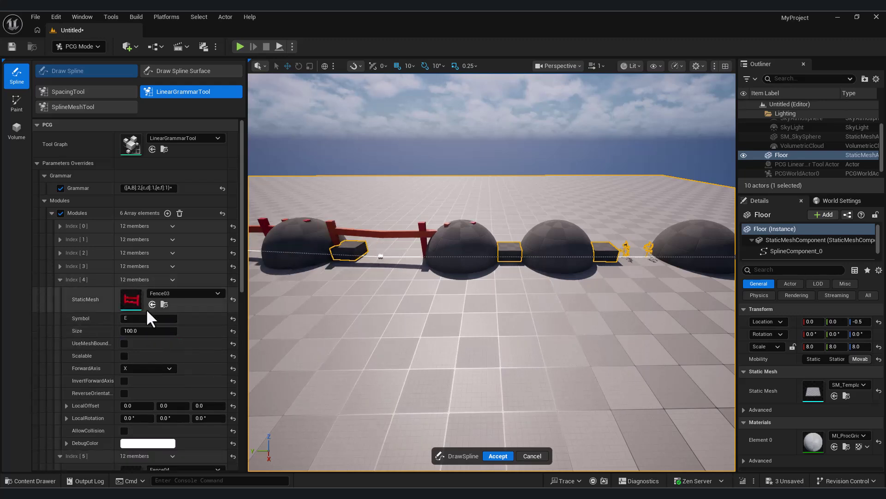
pyautogui.click(163, 331)
pyautogui.write('200')
# - Set the Size of the two Aspen twig modules, D and C, to 200 and collapse module C
pyautogui.click(61, 261)
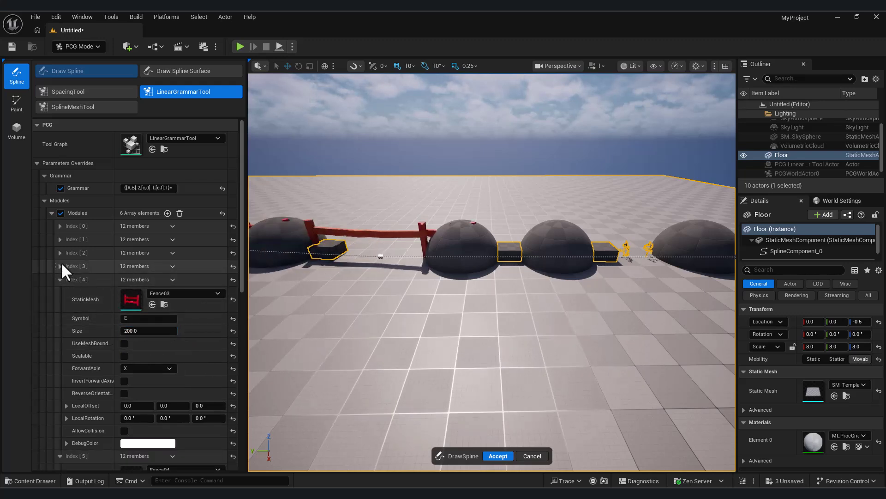
pyautogui.click(60, 266)
pyautogui.click(143, 318)
pyautogui.write('200')
pyautogui.click(60, 253)
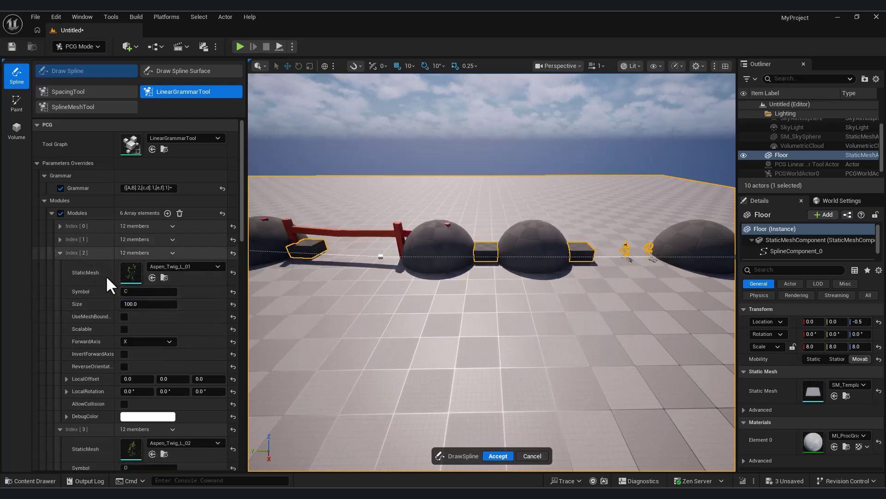
pyautogui.click(143, 301)
pyautogui.write('200')
pyautogui.click(60, 251)
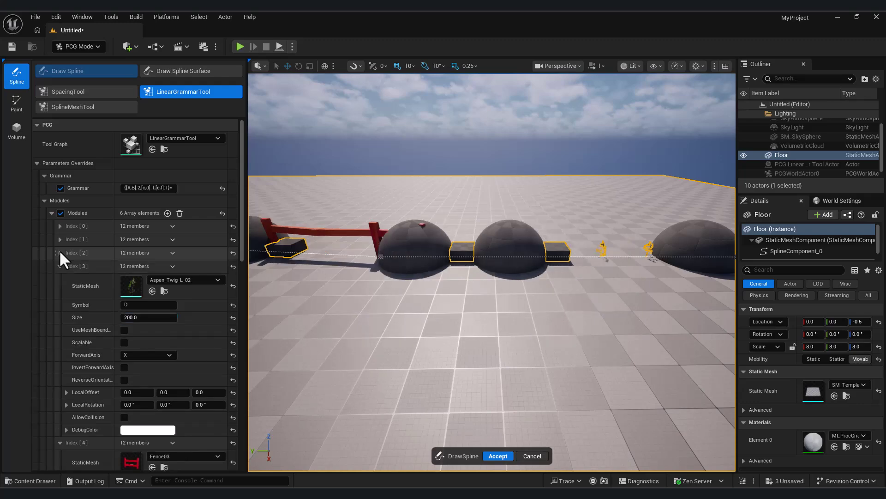
# - Examine the spacing and the mix of module groups along the whole spline from several angles
pyautogui.moveTo(512, 297); pyautogui.dragTo(561, 316, button='right')
pyautogui.moveTo(492, 272); pyautogui.dragTo(464, 249, button='right')
pyautogui.press('w')
pyautogui.press('a')
pyautogui.press('s')
pyautogui.press('a')
pyautogui.press('w')
pyautogui.press('d')
pyautogui.press('s')
pyautogui.press('w')
pyautogui.press('d')
pyautogui.moveTo(491, 272); pyautogui.dragTo(544, 272, button='right')
pyautogui.moveTo(629, 263); pyautogui.dragTo(657, 263, button='right')
pyautogui.moveTo(378, 259); pyautogui.dragTo(305, 231, button='right')
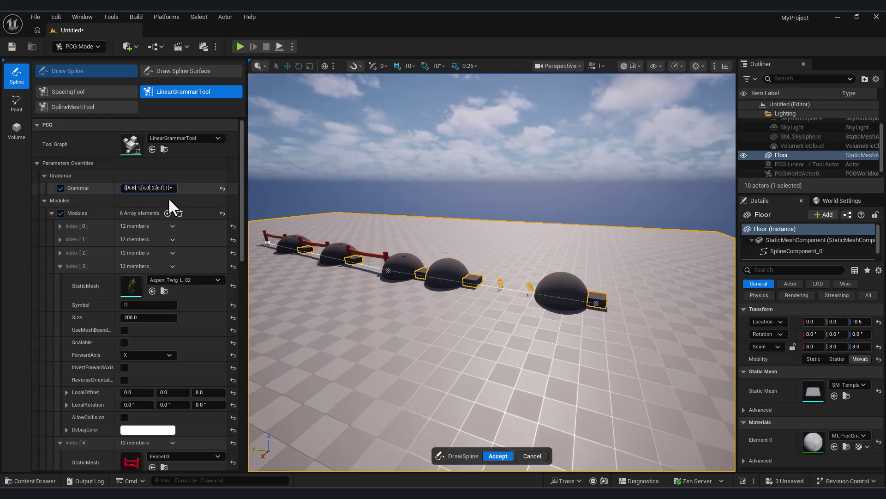
# - Examine how the changed group weights in the Grammar distribute the meshes along the spline
pyautogui.moveTo(370, 295); pyautogui.dragTo(445, 307, button='right')
pyautogui.press('w')
pyautogui.press('d')
pyautogui.press('a')
pyautogui.press('s')
pyautogui.press('d')
pyautogui.moveTo(325, 401); pyautogui.dragTo(325, 399, button='right')
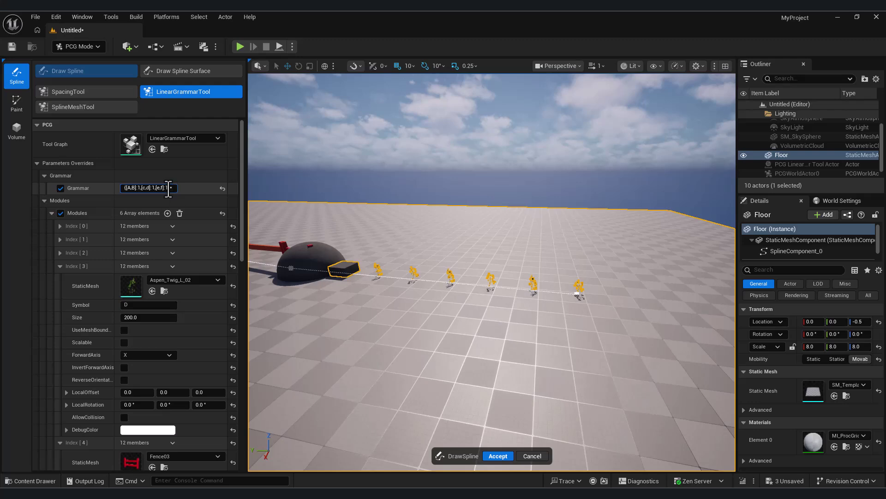
pyautogui.moveTo(393, 306); pyautogui.dragTo(450, 353, button='right')
pyautogui.press('s')
pyautogui.moveTo(348, 330)
pyautogui.mouseDown(button='right')
pyautogui.moveTo(249, 305)
pyautogui.moveTo(370, 323)
pyautogui.moveTo(348, 330)
pyautogui.mouseUp(button='right')
pyautogui.press('w')
pyautogui.press('d')
pyautogui.press('a')
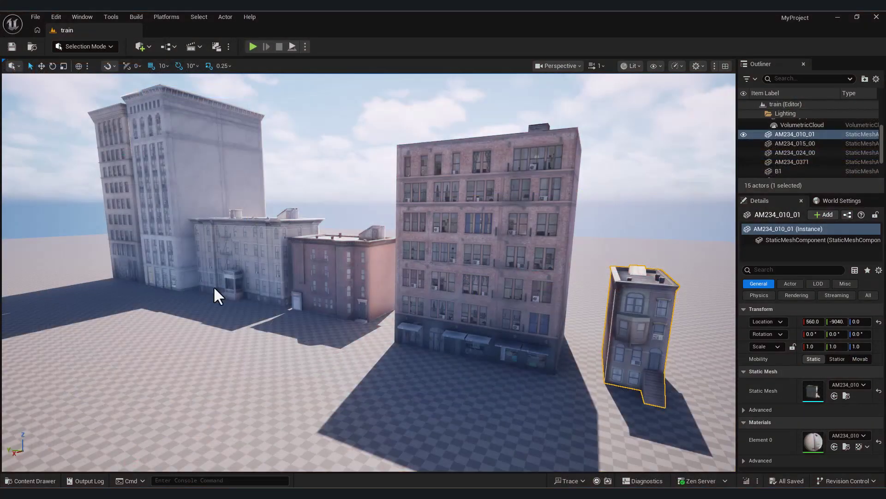
# - Inspect the building models in the train level and their static meshes in the Bulidngs content folder
pyautogui.click(546, 305)
pyautogui.moveTo(546, 305)
pyautogui.mouseDown(button='right')
pyautogui.moveTo(546, 342)
pyautogui.moveTo(549, 319)
pyautogui.mouseUp(button='right')
pyautogui.click(393, 216)
pyautogui.click(247, 189)
pyautogui.click(180, 169)
pyautogui.click(121, 161)
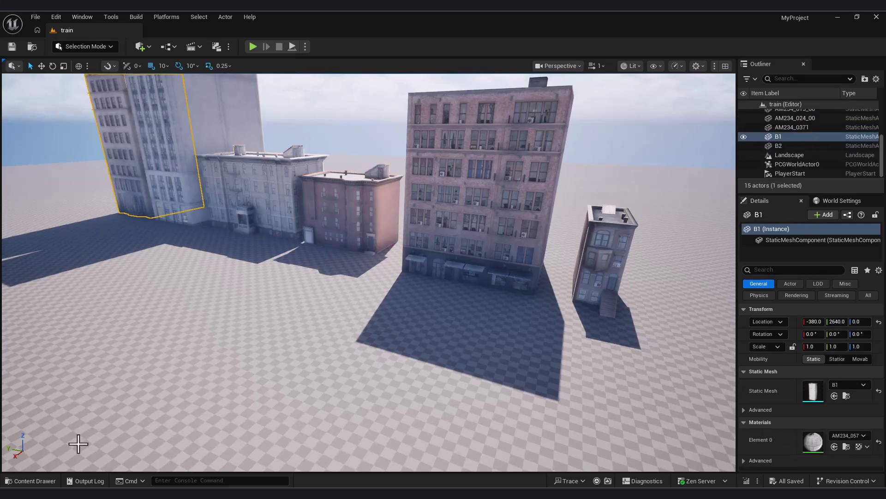
pyautogui.click(46, 482)
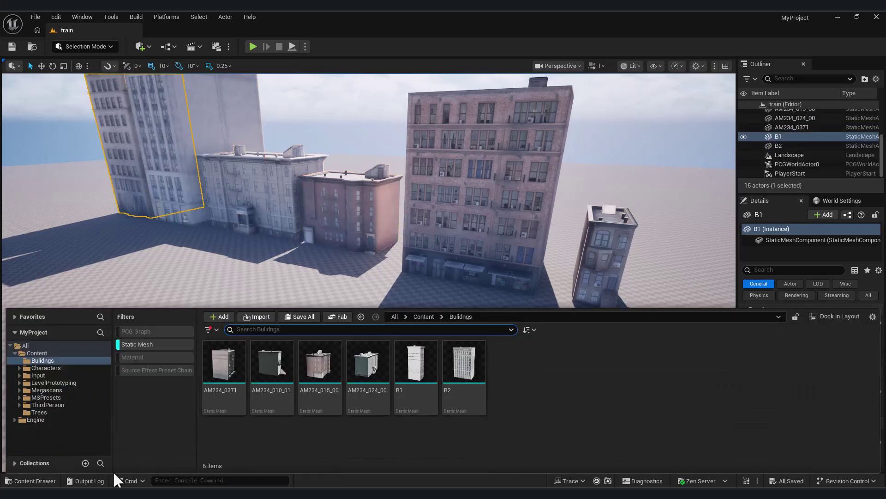
pyautogui.click(24, 481)
pyautogui.moveTo(270, 373); pyautogui.dragTo(437, 295, button='right')
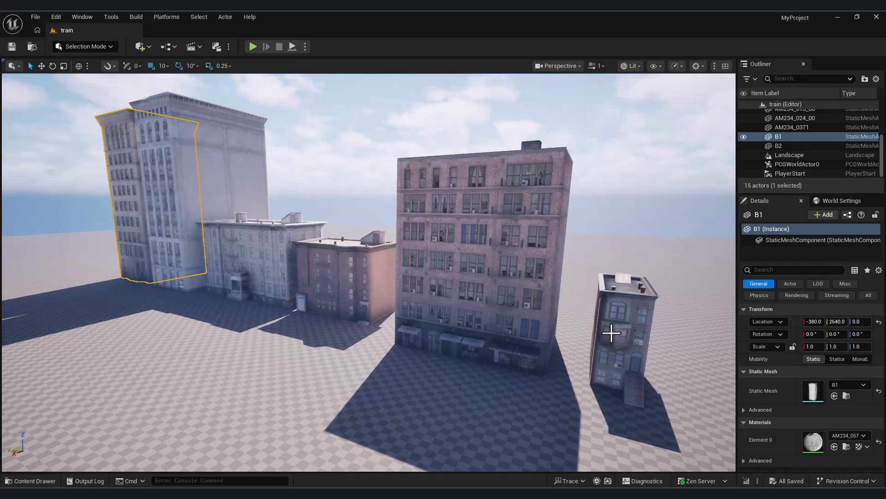
# - Delete all six buildings from the level
pyautogui.click(612, 333)
pyautogui.press('Delete')
pyautogui.click(531, 291)
pyautogui.press('Delete')
pyautogui.click(365, 277)
pyautogui.press('Delete')
pyautogui.click(277, 264)
pyautogui.press('Delete')
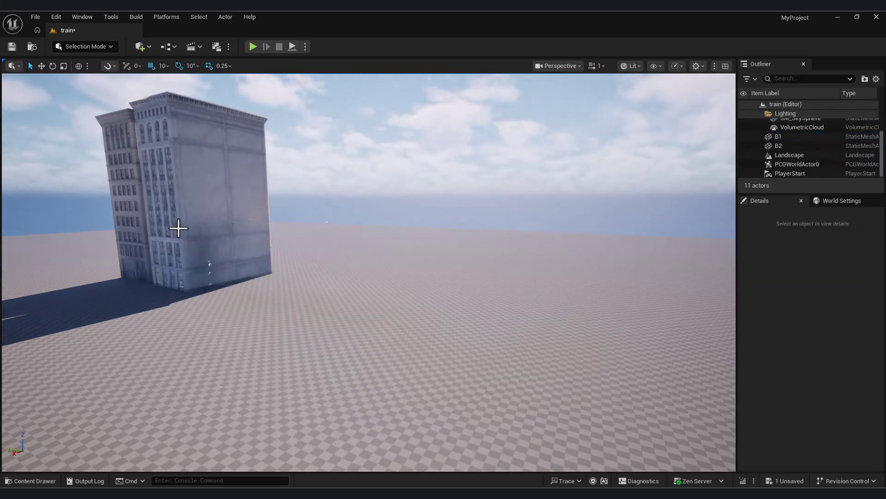
pyautogui.click(178, 229)
pyautogui.click(146, 229)
pyautogui.press('Delete')
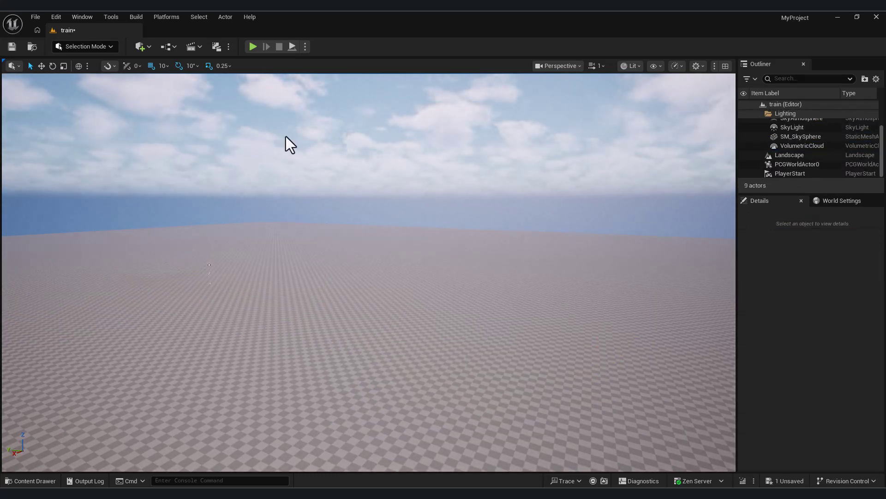
# - Switch to PCG Mode, start drawing a spline with the LinearGrammarTool, and enable its Grammar and Modules overrides
pyautogui.click(86, 46)
pyautogui.click(106, 138)
pyautogui.click(87, 70)
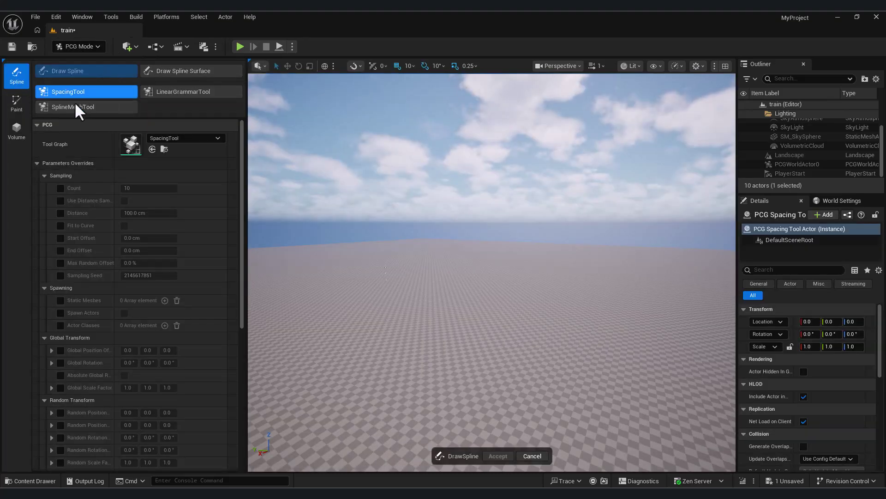
pyautogui.click(191, 91)
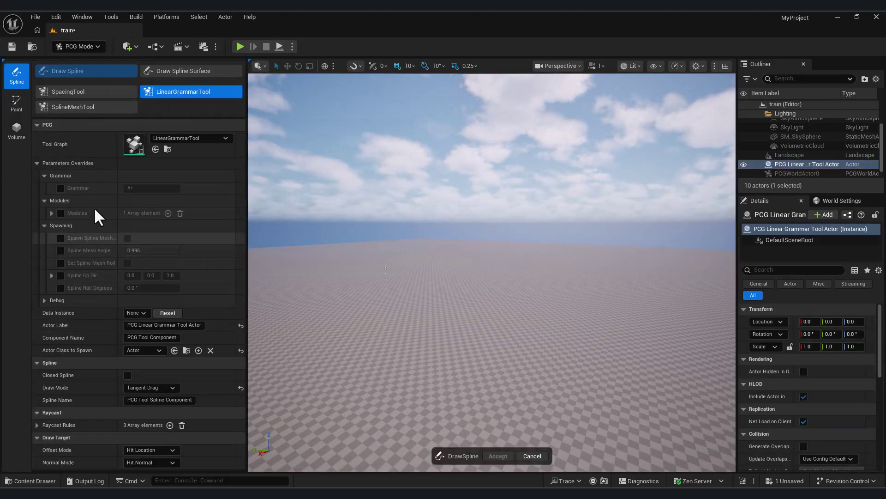
pyautogui.click(60, 188)
pyautogui.click(60, 213)
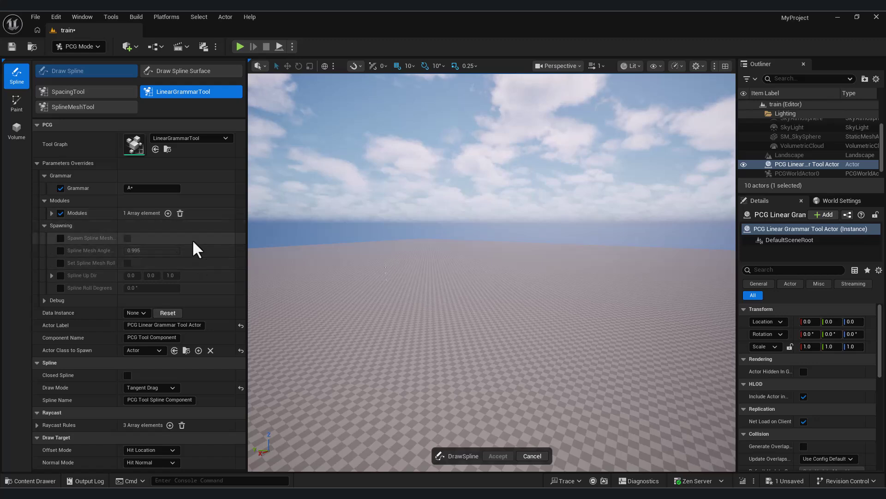
pyautogui.moveTo(246, 260); pyautogui.dragTo(272, 259)
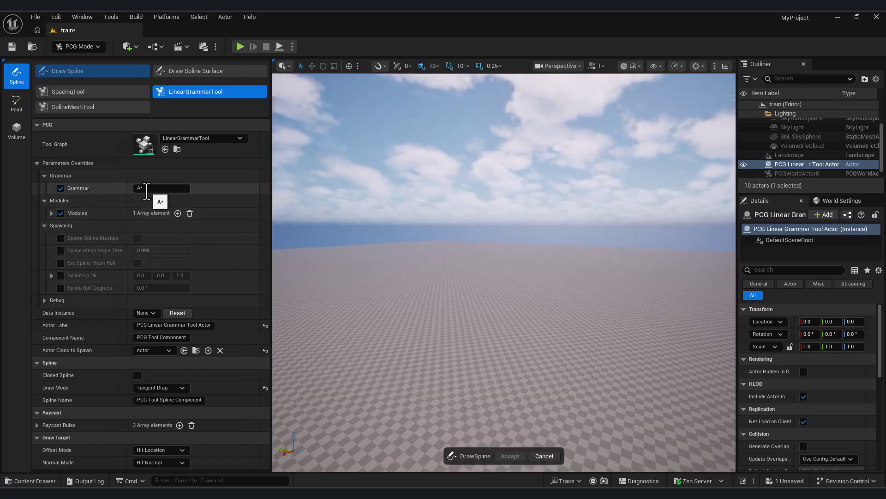
# - Assign the AM234_010_01 static mesh to the first module and set its Symbol to L1
pyautogui.click(52, 213)
pyautogui.click(60, 226)
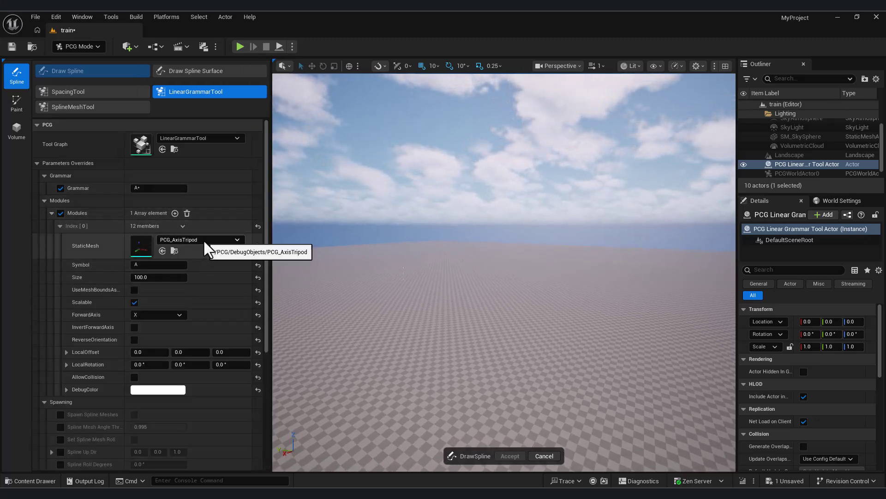
pyautogui.click(32, 480)
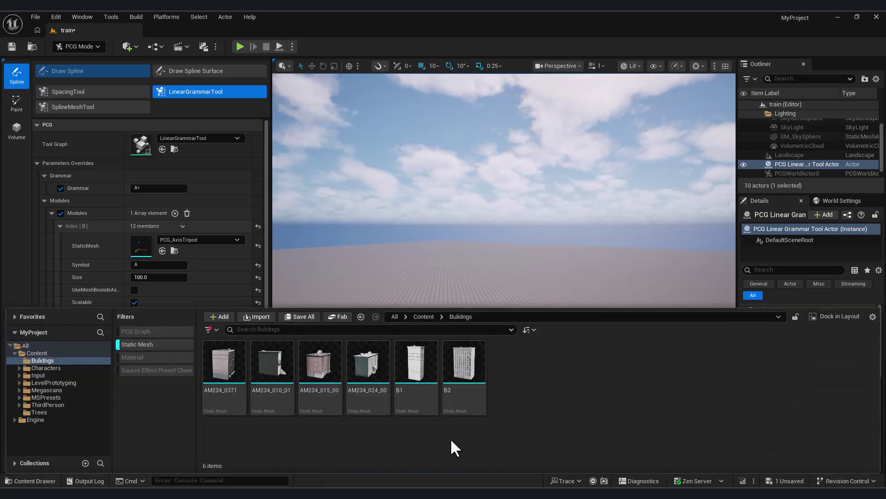
pyautogui.click(272, 362)
pyautogui.click(162, 251)
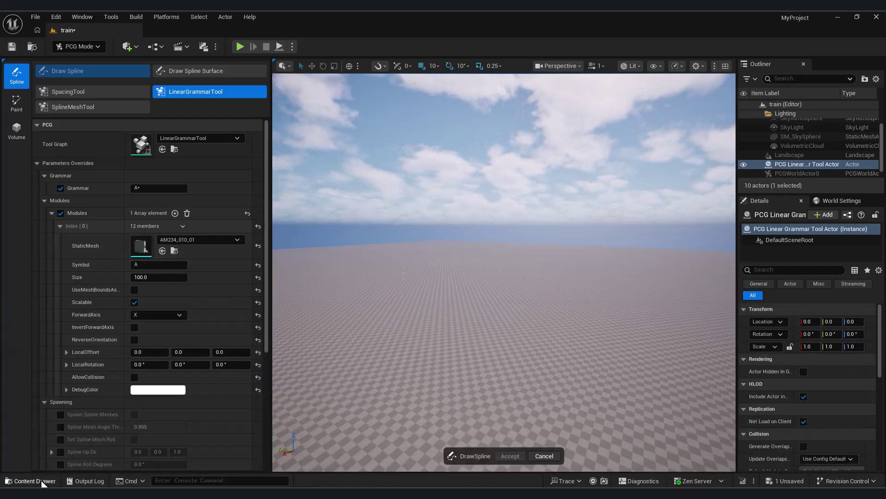
pyautogui.click(32, 481)
pyautogui.scroll(-2, 167, 246)
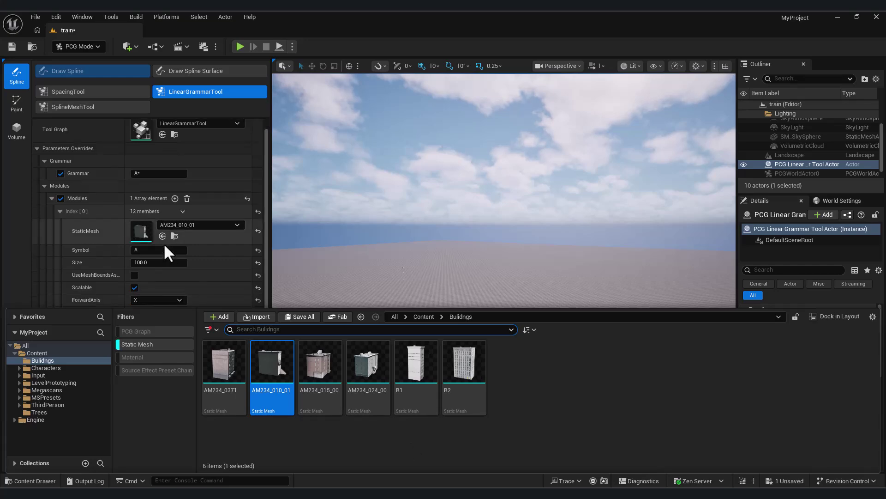
pyautogui.click(152, 235)
pyautogui.write('L1')
# - Add a second module and set its Symbol to L2
pyautogui.click(175, 183)
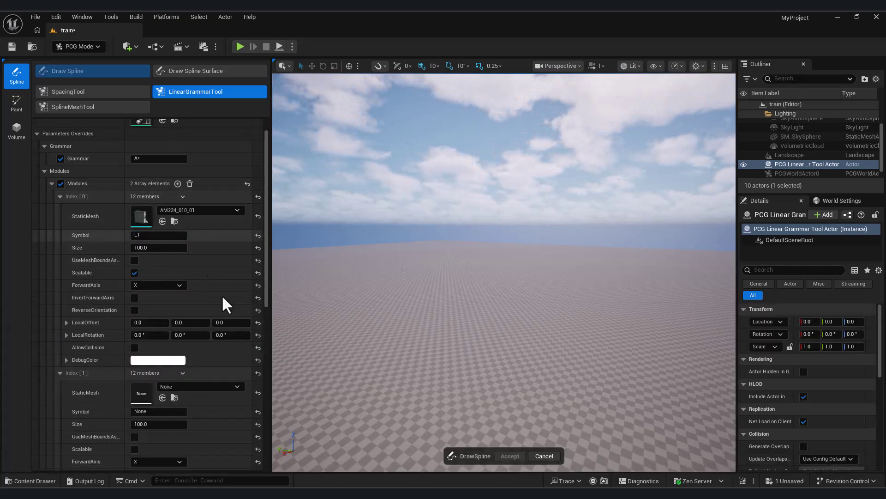
pyautogui.scroll(-3, 185, 323)
pyautogui.click(159, 367)
pyautogui.write('L2')
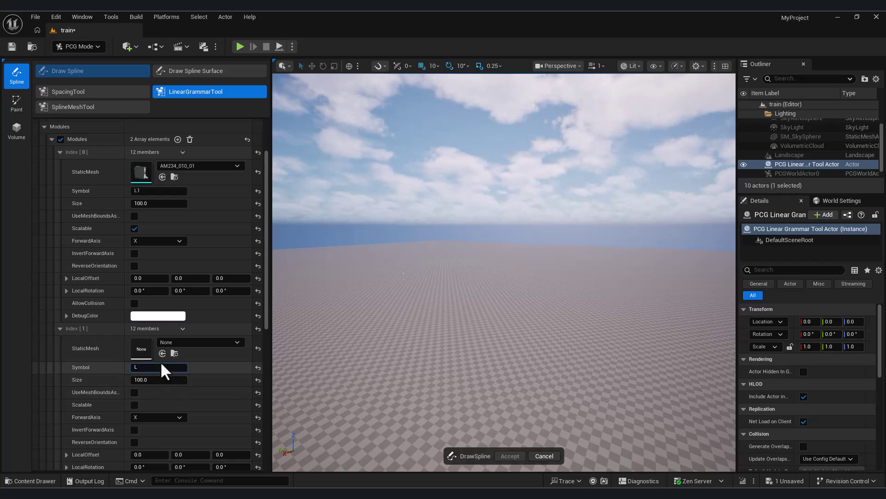
pyautogui.press('Return')
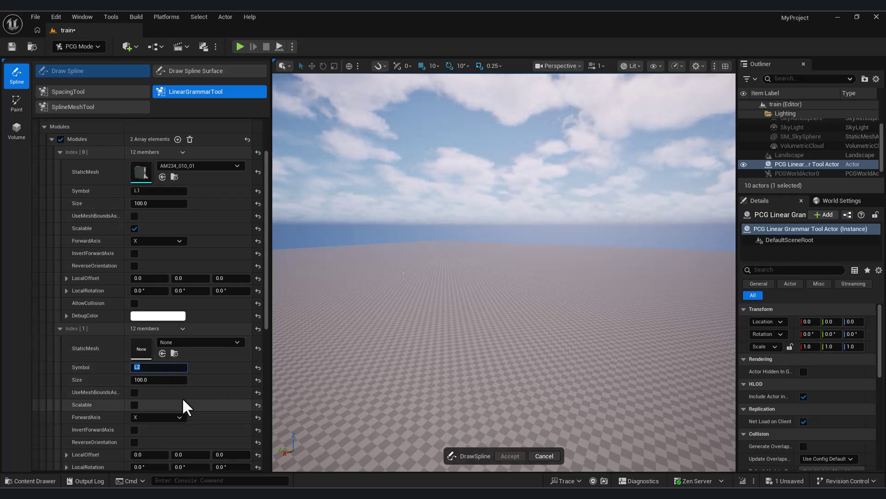
# - Rename the Symbols of the two modules as S1 and S2
pyautogui.click(134, 190)
pyautogui.write('S')
pyautogui.moveTo(138, 367); pyautogui.dragTo(130, 368)
pyautogui.write('S')
pyautogui.click(152, 192)
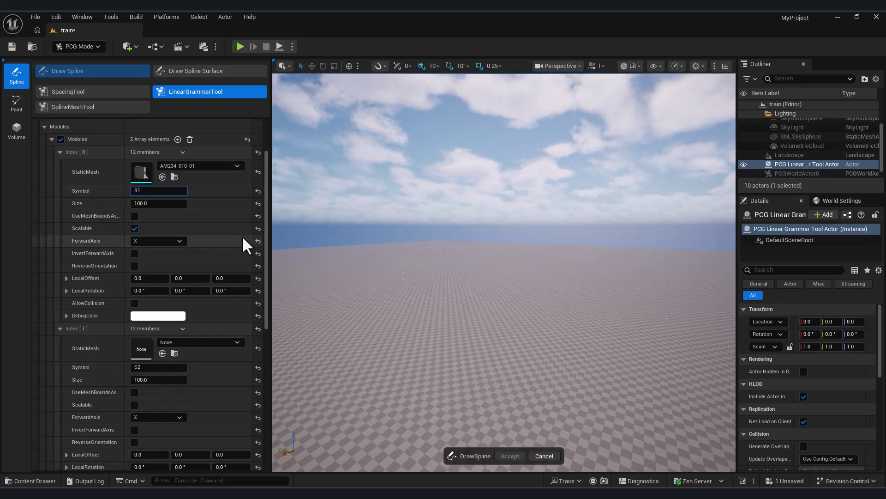
# - Assign the AM234_015_00 static mesh from the Bulidngs folder to module S2
pyautogui.scroll(-1, 243, 250)
pyautogui.click(30, 481)
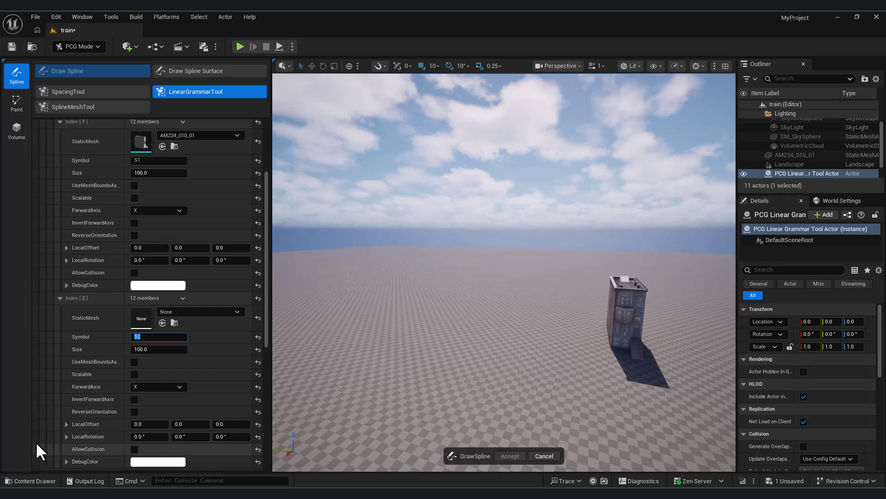
pyautogui.click(41, 484)
pyautogui.click(317, 364)
pyautogui.click(159, 300)
pyautogui.click(161, 323)
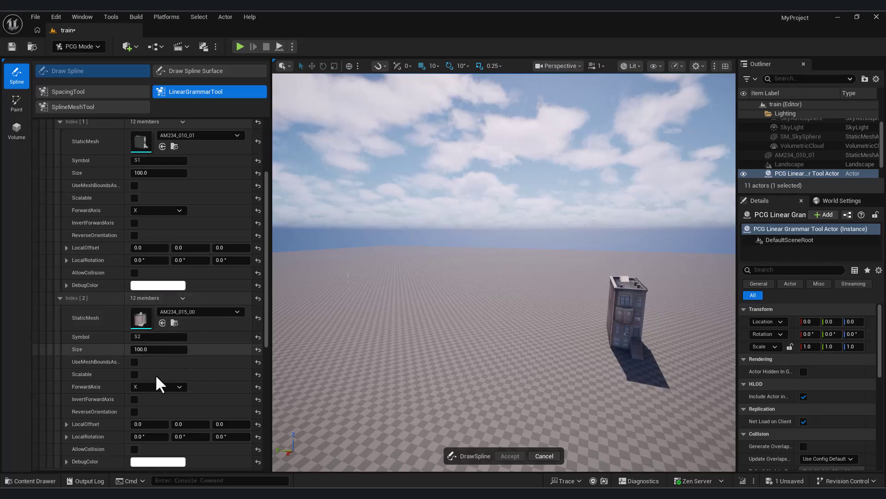
# - Draw a straight two-point spline on the ground in front of the placed building
pyautogui.moveTo(507, 356); pyautogui.dragTo(487, 335, button='right')
pyautogui.press('s')
pyautogui.click(355, 316)
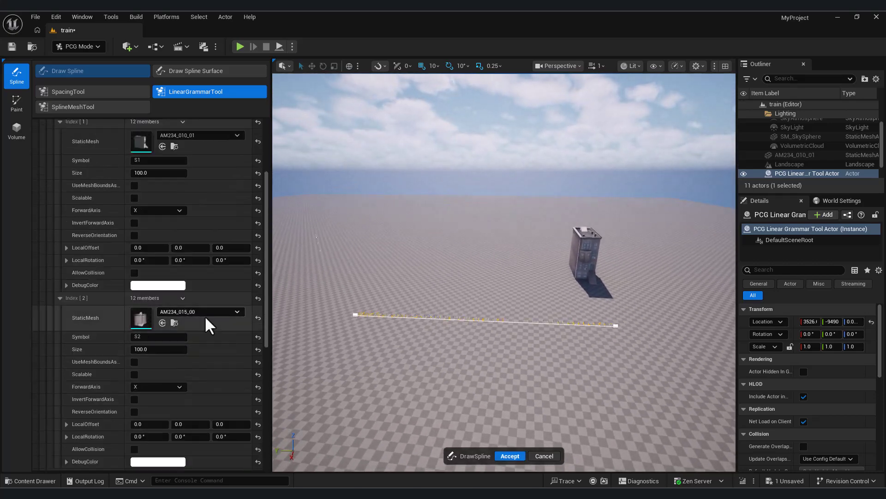
# - Set the Grammar to S1,S2 and view the buildings generated on the spline
pyautogui.scroll(5, 185, 296)
pyautogui.click(154, 188)
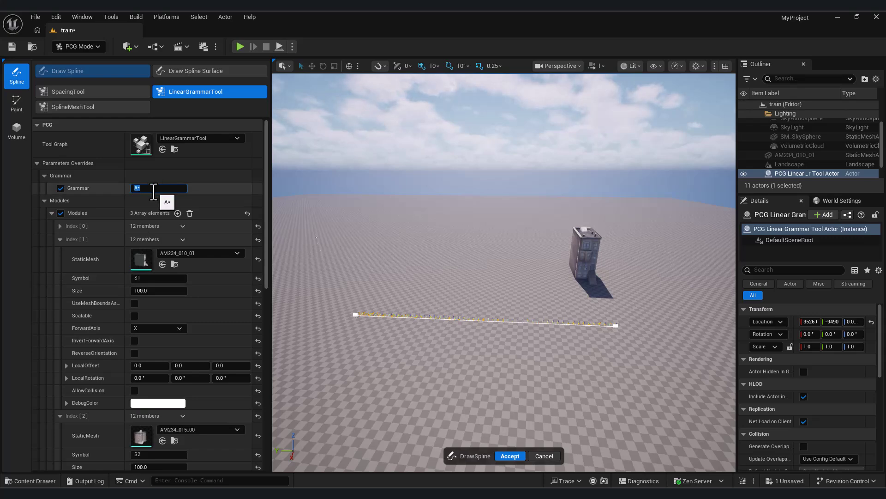
pyautogui.press('Return')
pyautogui.moveTo(461, 277); pyautogui.dragTo(540, 303, button='right')
pyautogui.press('a')
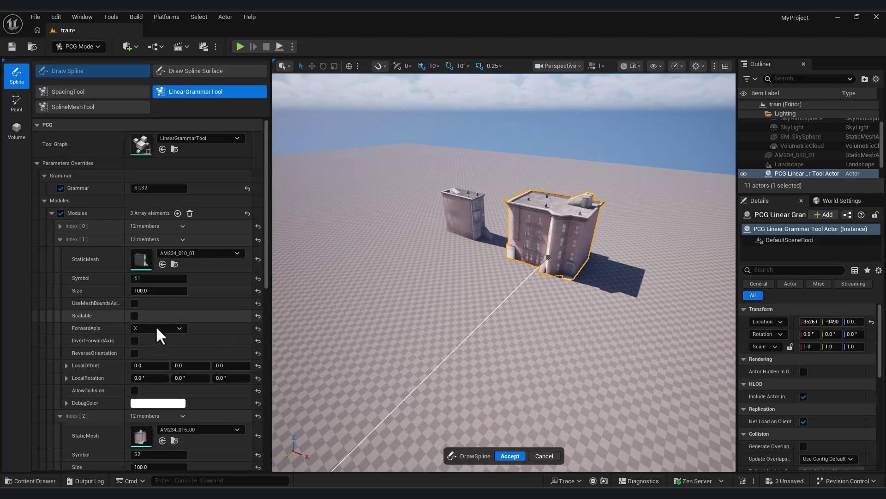
# - Set the Z value of LocalRotation to 90° for modules S1 and S2 and view the building facades
pyautogui.scroll(-1, 200, 358)
pyautogui.click(230, 363)
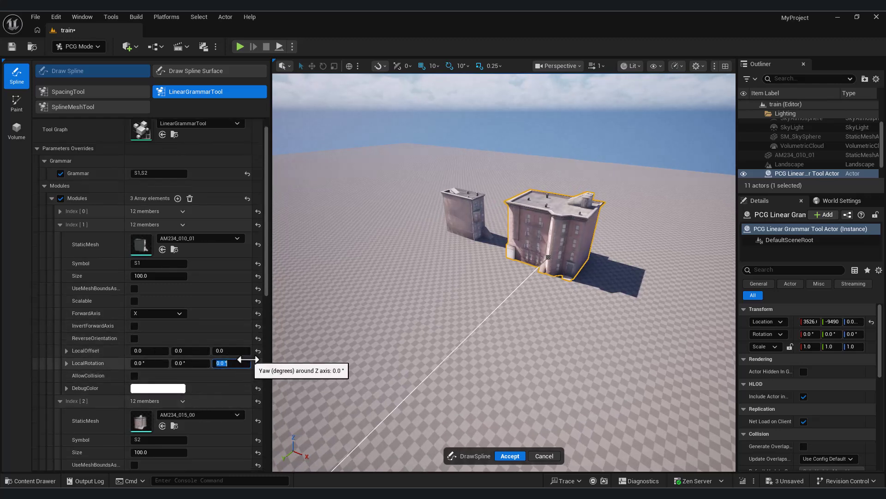
pyautogui.scroll(-10, 221, 341)
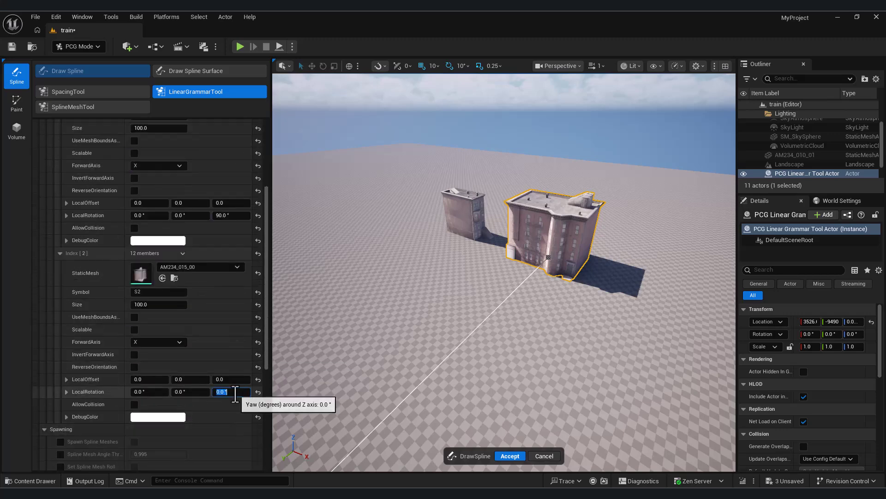
pyautogui.press('Return')
pyautogui.moveTo(436, 201); pyautogui.dragTo(323, 180, button='right')
# - Set the Size of modules S1 and S2 to 200
pyautogui.scroll(4, 203, 334)
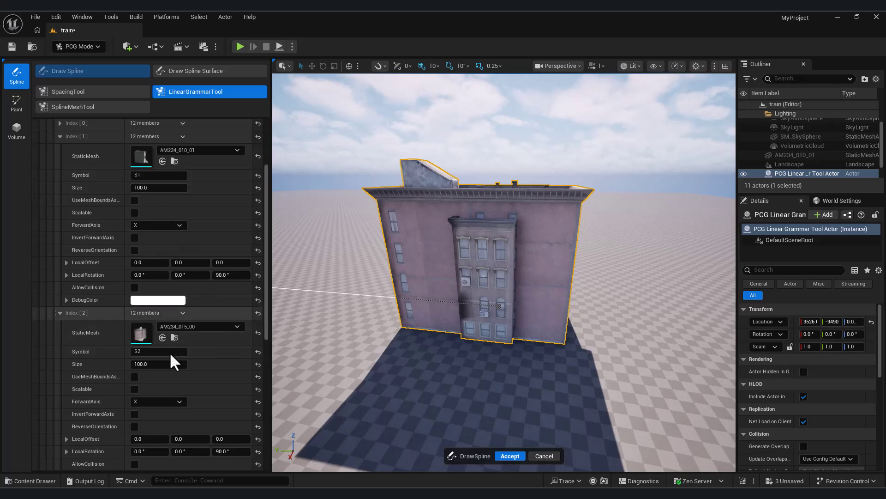
pyautogui.click(155, 184)
pyautogui.write('200')
pyautogui.click(154, 175)
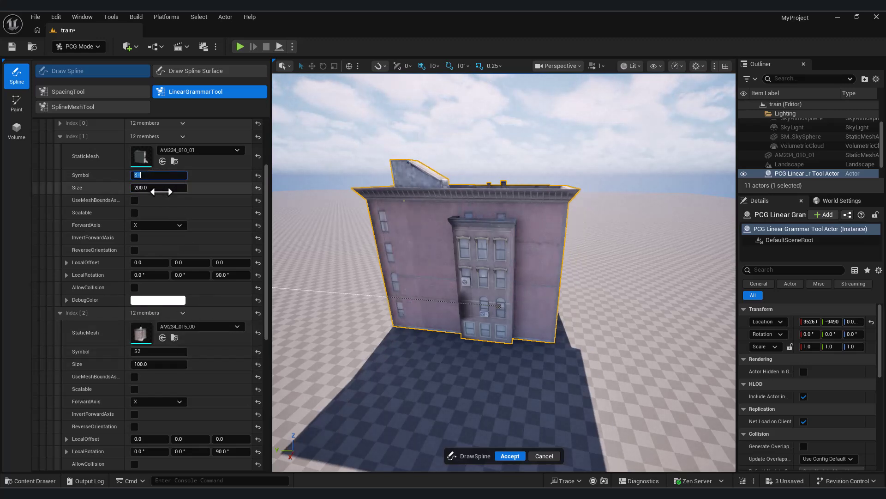
pyautogui.click(154, 364)
pyautogui.write('200')
# - Try module S1's Size at 300, 600, 700, 1000 and 1400, and finish with 1300
pyautogui.click(161, 185)
pyautogui.write('300')
pyautogui.press('Return')
pyautogui.write('600')
pyautogui.press('Return')
pyautogui.write('700')
pyautogui.press('Return')
pyautogui.write('100')
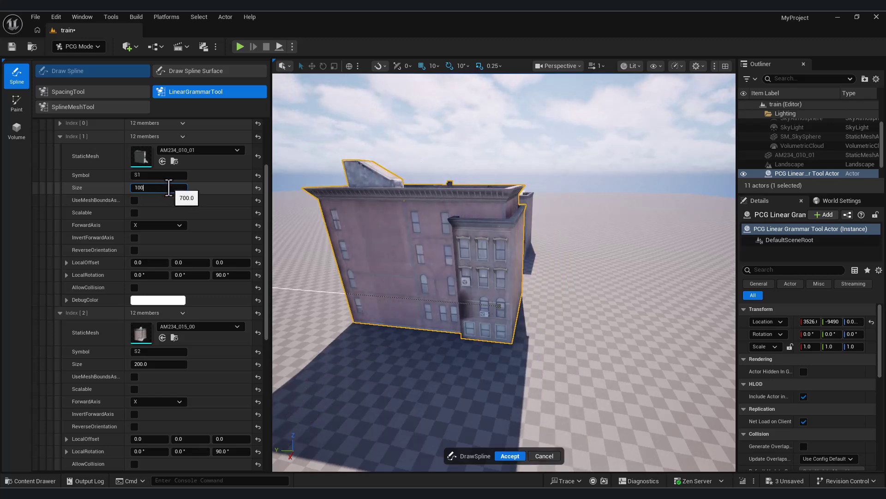
pyautogui.write('0')
pyautogui.press('Return')
pyautogui.write('140')
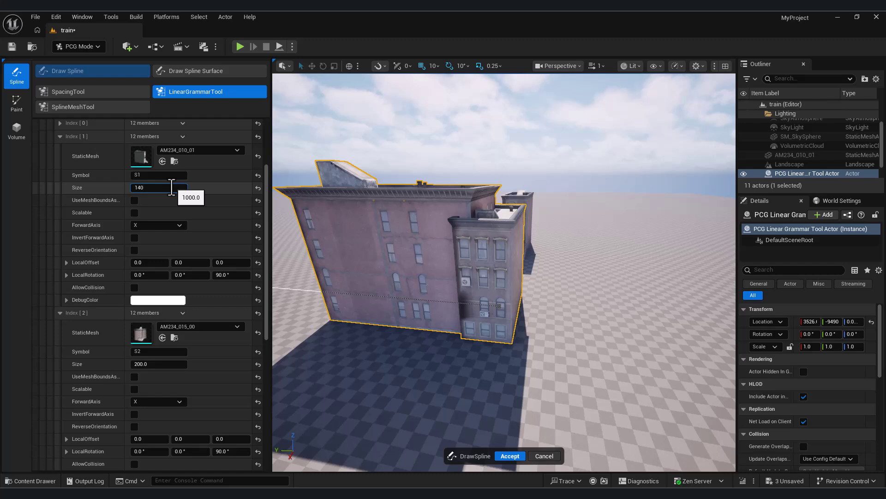
pyautogui.write('0')
pyautogui.press('Return')
pyautogui.write('1300')
pyautogui.press('Return')
# - Set the Z value of LocalRotation to -90° for modules S1 and S2 to turn the buildings around
pyautogui.moveTo(503, 272); pyautogui.dragTo(443, 291, button='right')
pyautogui.click(233, 275)
pyautogui.write('-90')
pyautogui.press('Return')
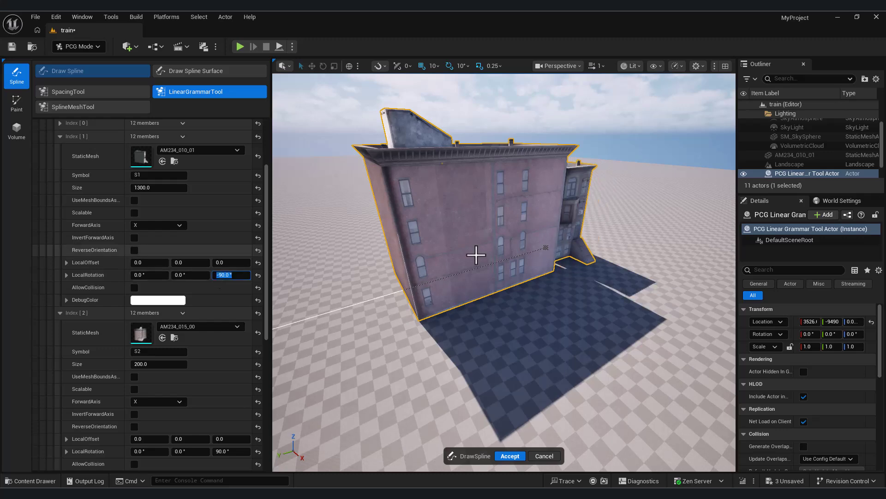
pyautogui.click(229, 450)
pyautogui.write('-90')
pyautogui.press('Return')
pyautogui.moveTo(374, 375); pyautogui.dragTo(300, 351, button='right')
# - Set module S1's Size to 1200 to close the gap between the two buildings
pyautogui.scroll(2, 235, 403)
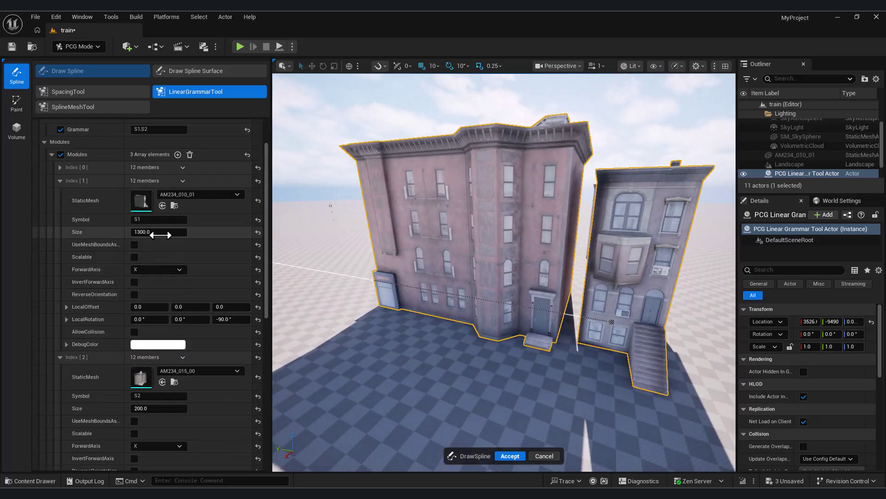
pyautogui.write('20')
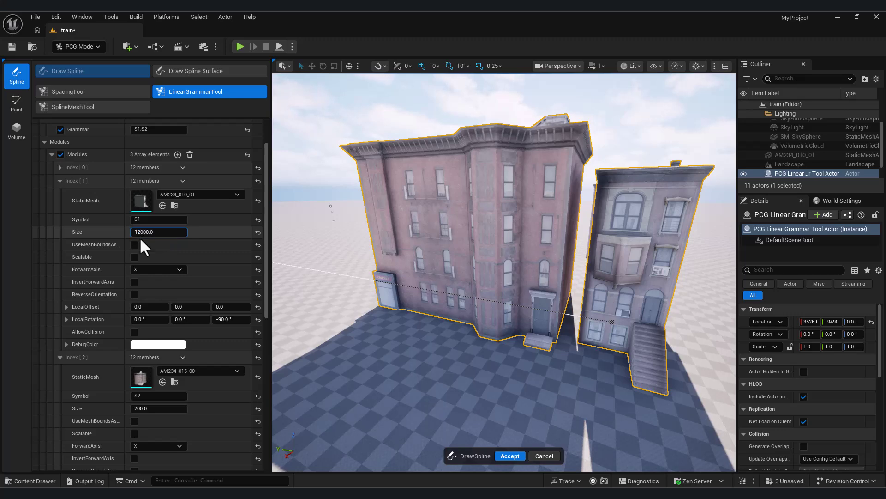
pyautogui.press('Return')
pyautogui.write('1200')
pyautogui.press('Return')
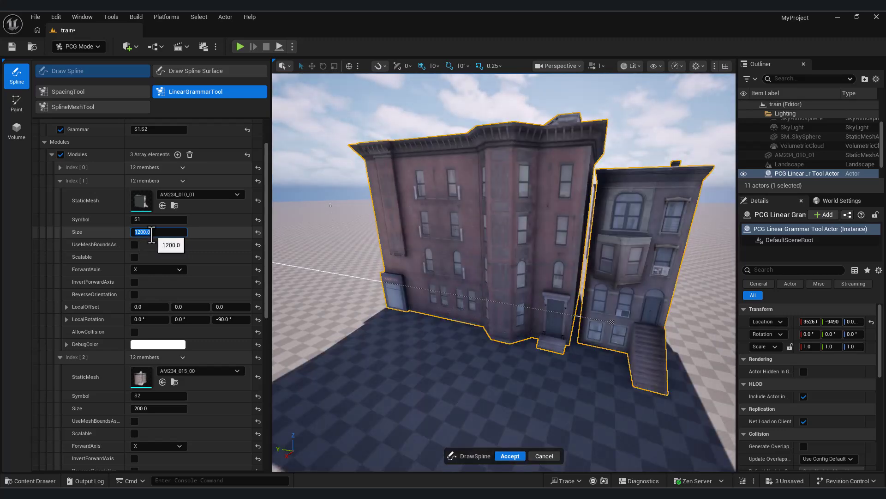
# - Change the Grammar to [S1,S2]* so the building pair repeats along the spline, and view the row
pyautogui.press('s')
pyautogui.moveTo(503, 273)
pyautogui.mouseDown(button='right')
pyautogui.moveTo(470, 272)
pyautogui.moveTo(490, 272)
pyautogui.mouseUp(button='right')
pyautogui.scroll(3, 200, 287)
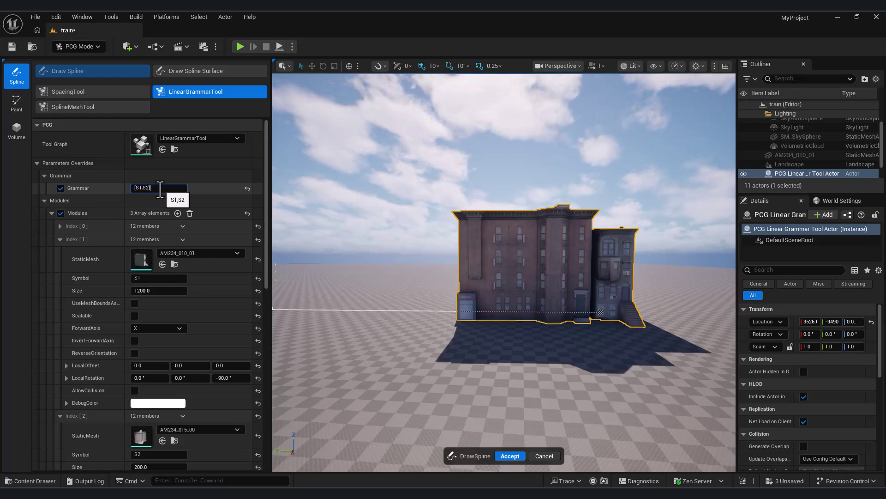
pyautogui.write('*')
pyautogui.press('Return')
pyautogui.press('w')
pyautogui.moveTo(503, 272)
pyautogui.mouseDown(button='right')
pyautogui.moveTo(485, 282)
pyautogui.moveTo(503, 273)
pyautogui.mouseUp(button='right')
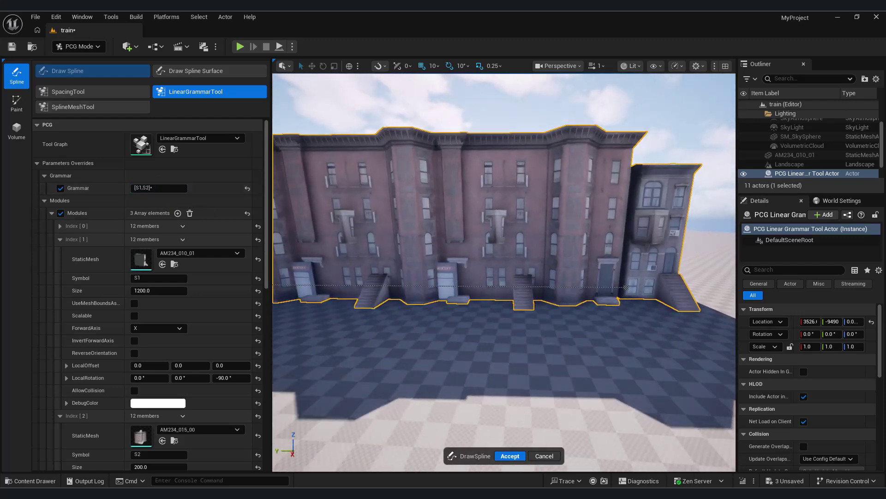
# - Try module S2's Size at 300 and 600 to space out the repeated buildings
pyautogui.scroll(-4, 169, 301)
pyautogui.click(166, 365)
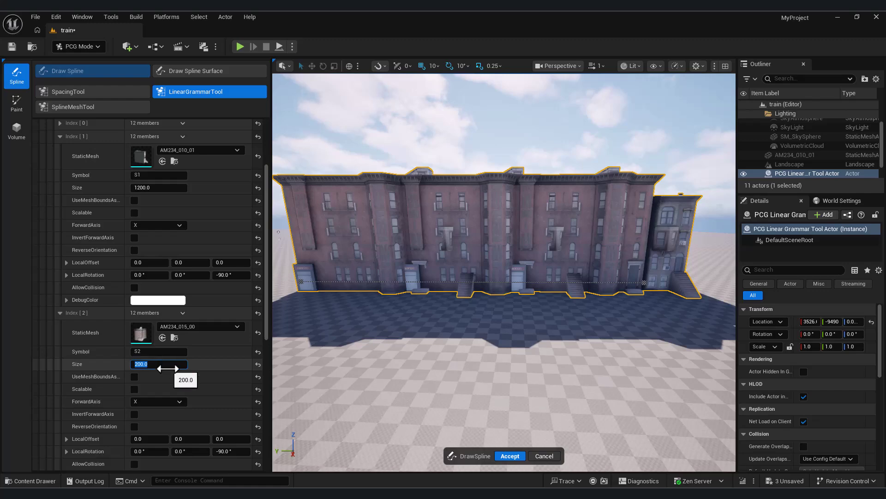
pyautogui.write('300')
pyautogui.press('Return')
pyautogui.write('600')
pyautogui.press('Return')
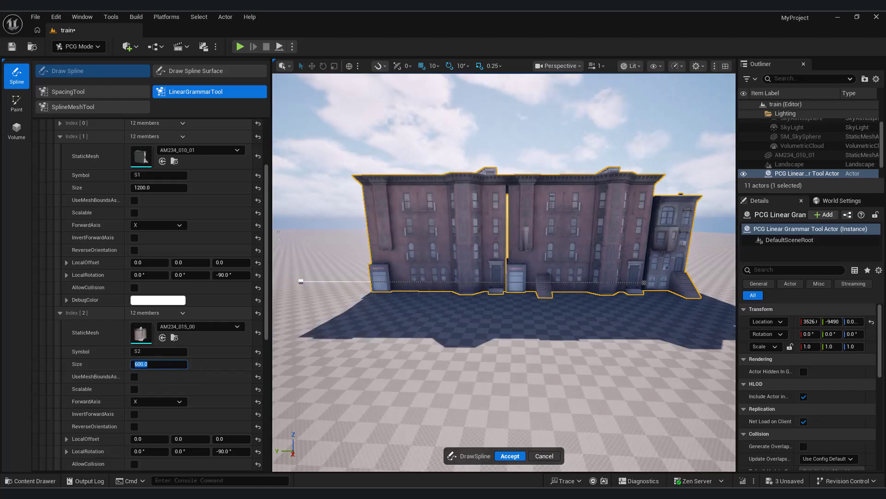
# - Set module S2's Size to 1000, raise it to 1200, and inspect the spacing along the building row
pyautogui.scroll(5, 523, 312)
pyautogui.scroll(-6, 522, 313)
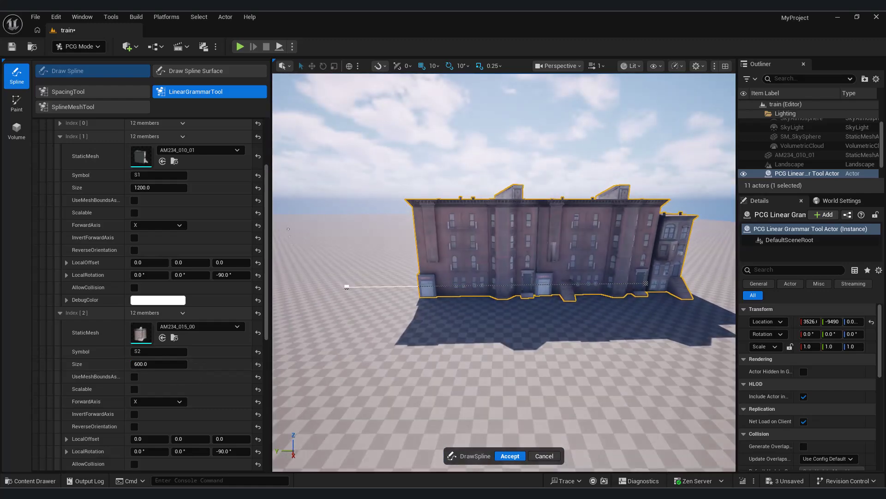
pyautogui.scroll(5, 223, 313)
pyautogui.keyDown('alt'); pyautogui.moveTo(512, 307); pyautogui.dragTo(494, 313); pyautogui.keyUp('alt')
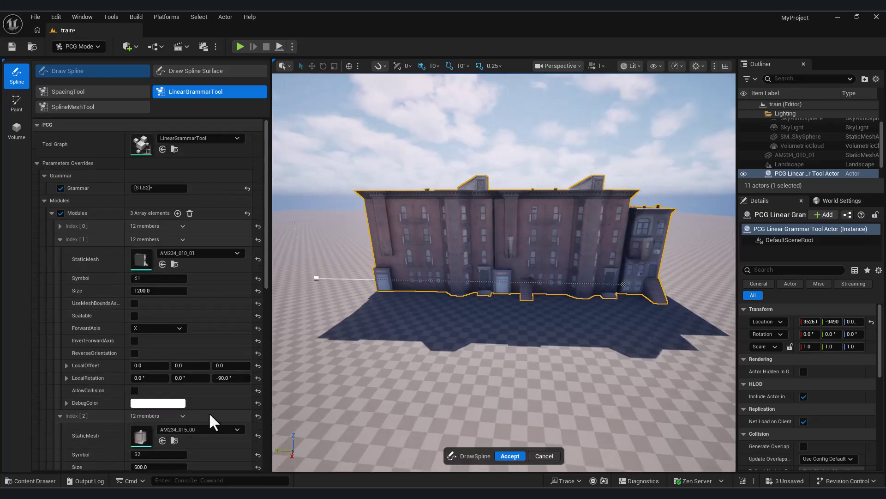
pyautogui.scroll(-1, 180, 431)
pyautogui.click(170, 437)
pyautogui.write('1200.0')
pyautogui.press('Return')
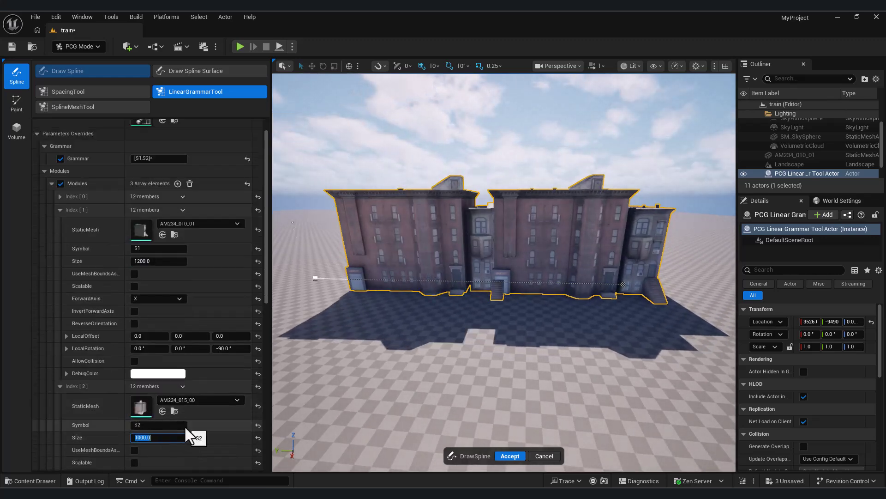
pyautogui.write('1200')
pyautogui.press('Return')
pyautogui.moveTo(438, 318); pyautogui.dragTo(320, 244, button='right')
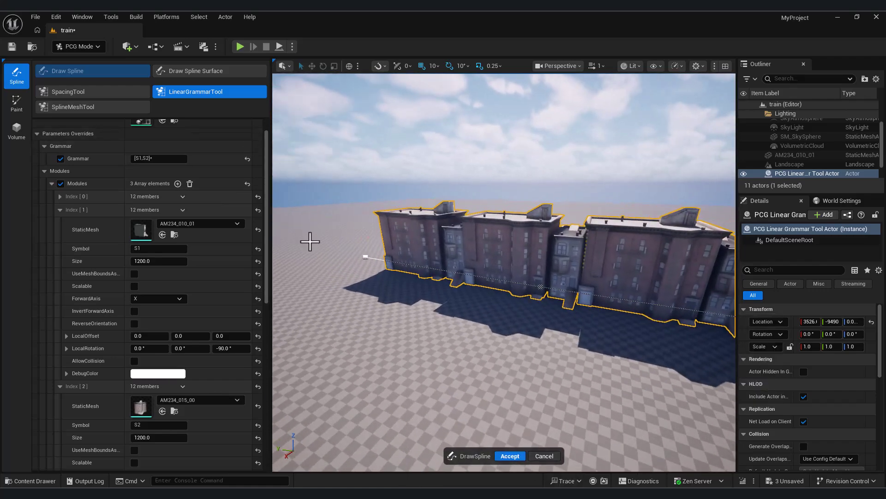
pyautogui.click(292, 236)
pyautogui.moveTo(447, 319); pyautogui.dragTo(496, 333, button='right')
pyautogui.moveTo(328, 249); pyautogui.dragTo(334, 253, button='right')
# - Add two more elements to the Modules array and collapse the existing S1 and S2 entries
pyautogui.scroll(2, 161, 192)
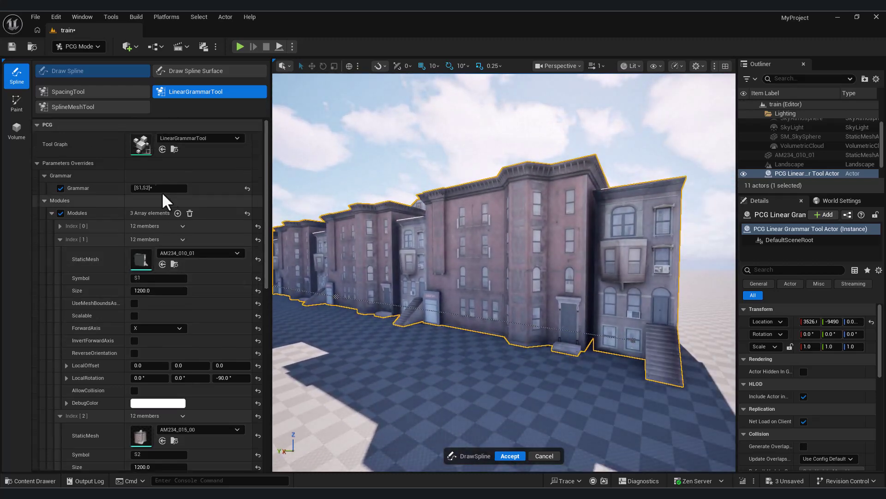
pyautogui.click(59, 238)
pyautogui.click(177, 212)
pyautogui.click(177, 213)
pyautogui.scroll(-1, 226, 309)
pyautogui.scroll(1, 138, 277)
pyautogui.click(59, 226)
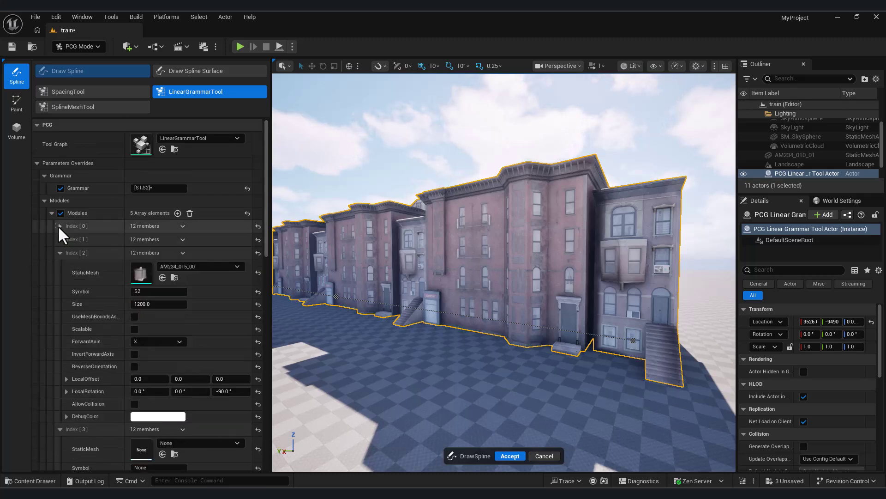
pyautogui.moveTo(266, 235); pyautogui.dragTo(285, 398)
pyautogui.scroll(5, 68, 240)
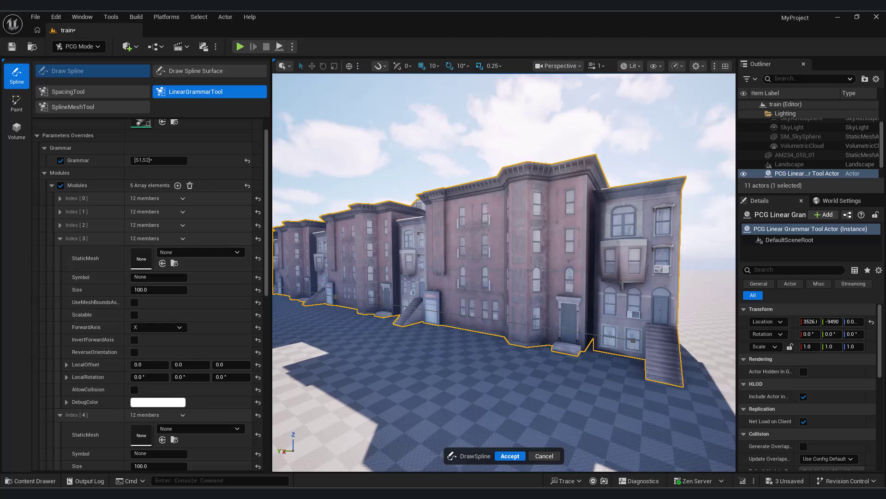
# - Assign the AM234_0371 static mesh to module Index 3 and set its Symbol to M1
pyautogui.hotkey('ctrl', 'space')
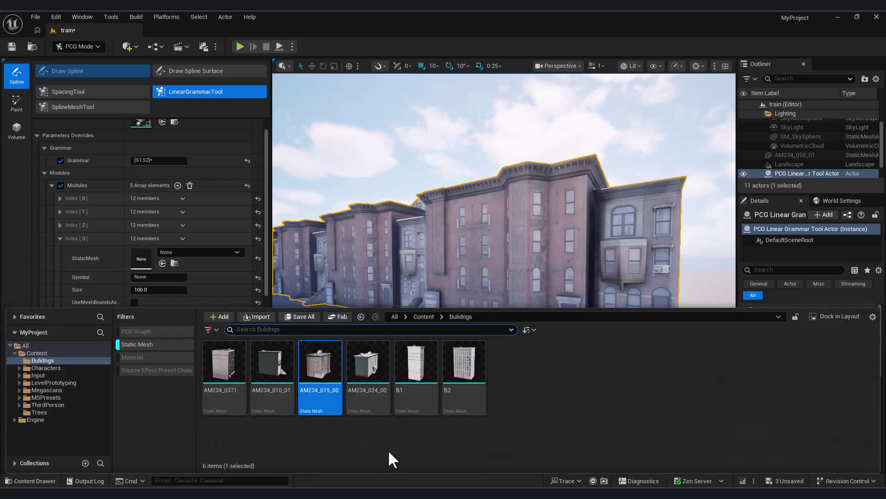
pyautogui.moveTo(224, 373); pyautogui.dragTo(141, 258)
pyautogui.click(148, 277)
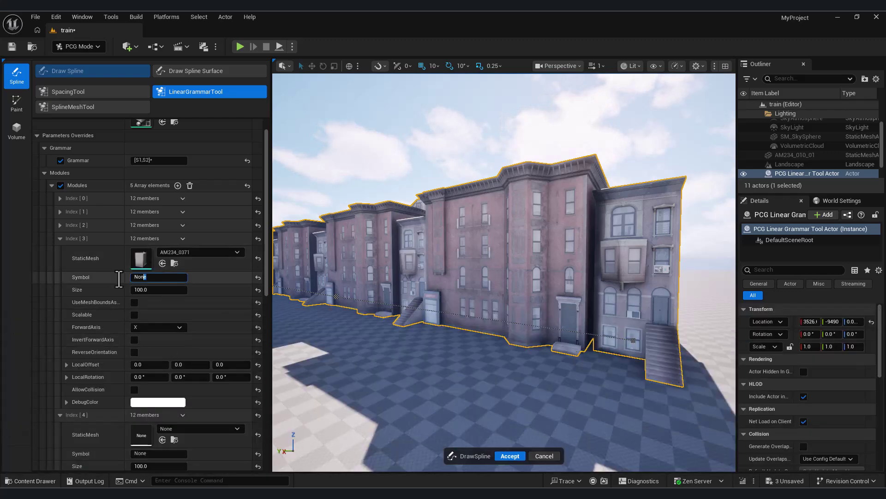
pyautogui.write('M1')
# - Set module Index 4's Symbol to M2 and assign the AM234_024_00 static mesh to it
pyautogui.scroll(-1, 210, 298)
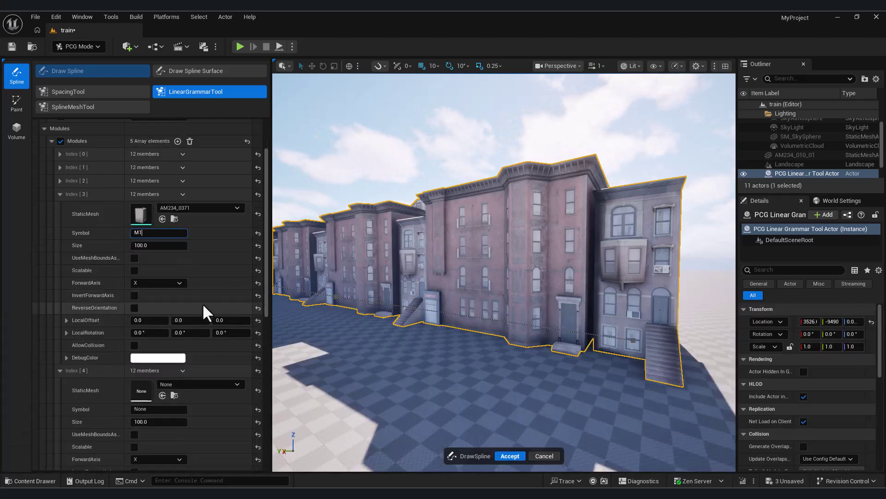
pyautogui.scroll(-1, 169, 373)
pyautogui.click(157, 365)
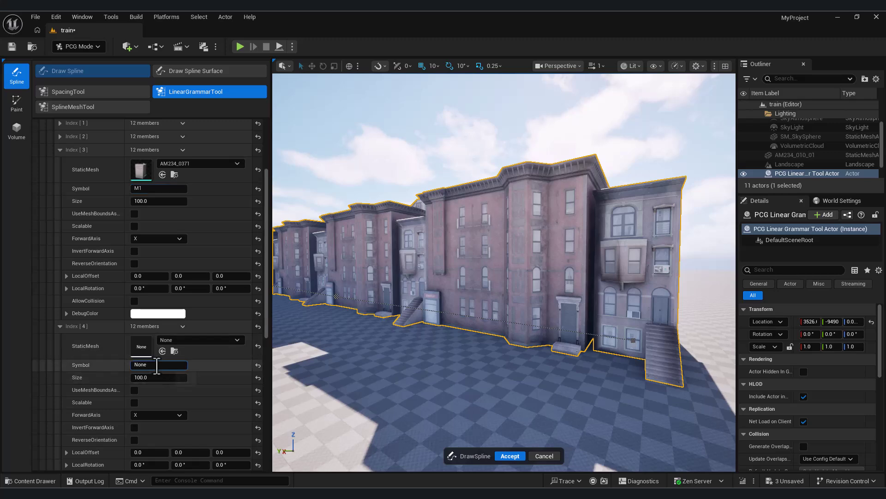
pyautogui.write('M2')
pyautogui.click(29, 482)
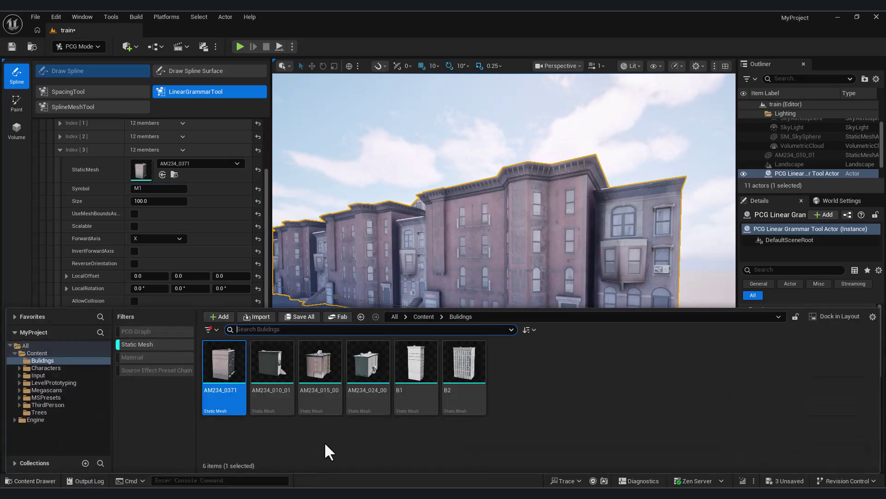
pyautogui.click(364, 383)
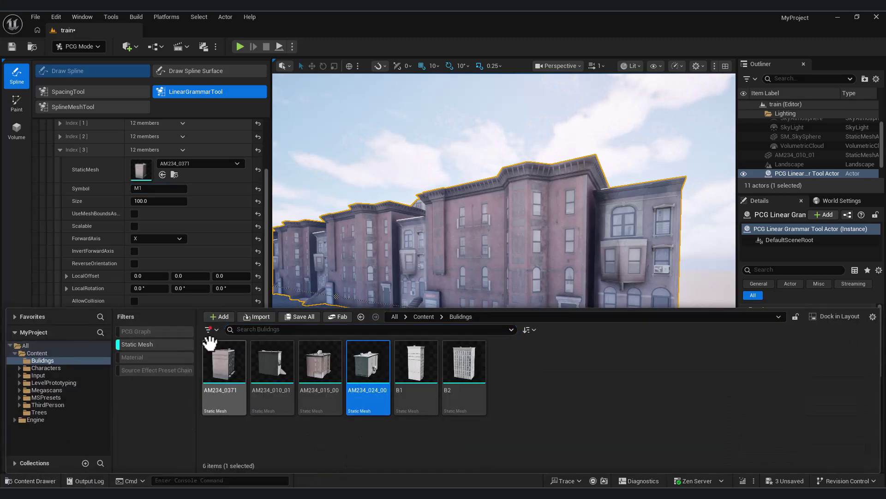
pyautogui.click(38, 480)
pyautogui.click(161, 351)
# - Extend the Grammar with M1,M2, view the buildings at the spline's end, and bracket the pair as [S1,S2]*,[M1,M2]
pyautogui.scroll(5, 217, 333)
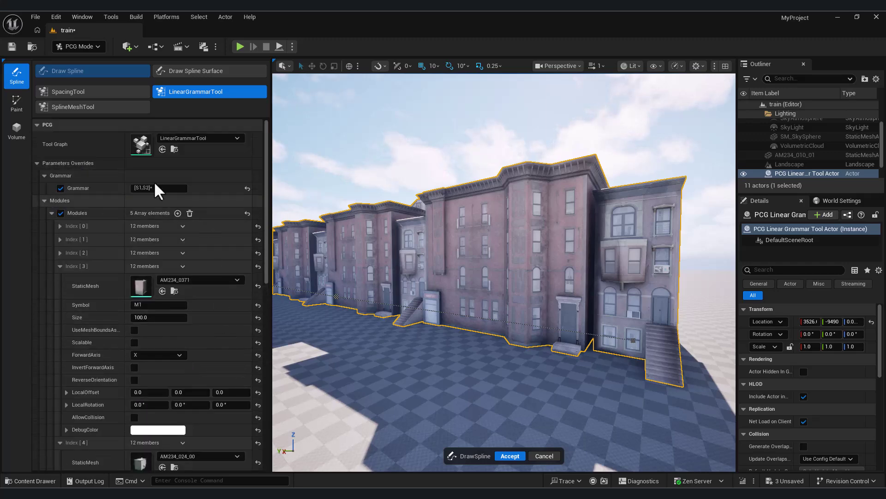
pyautogui.click(159, 188)
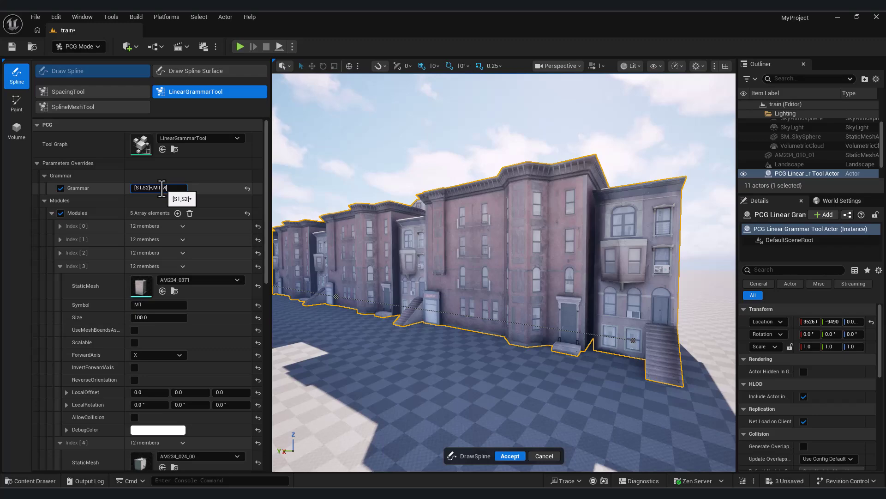
pyautogui.moveTo(503, 272); pyautogui.dragTo(522, 314, button='right')
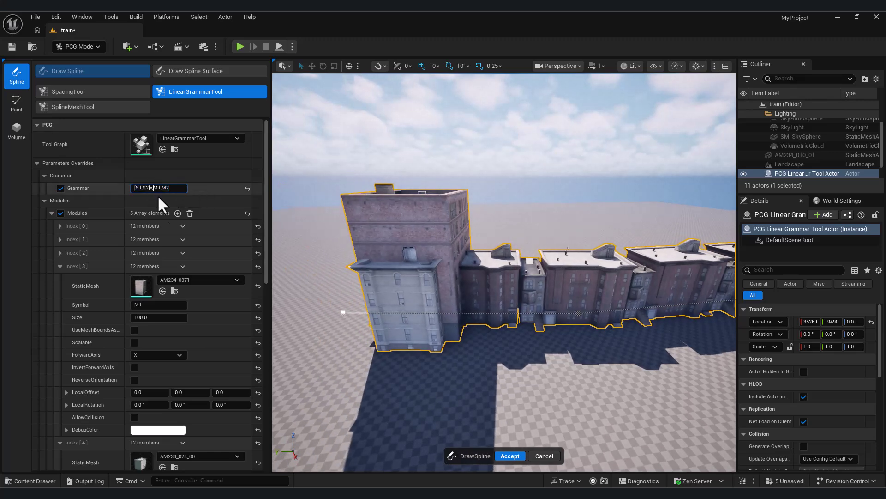
pyautogui.write('[')
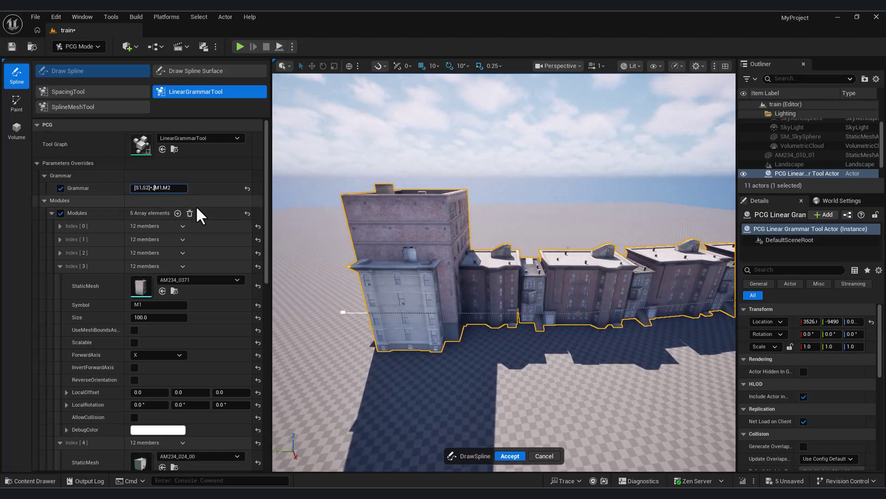
pyautogui.write(']')
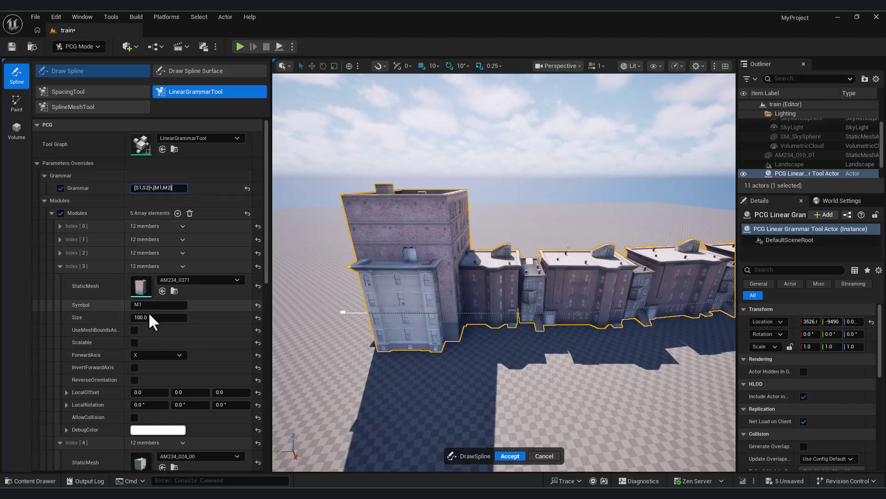
# - Set module M1's Size to 1200 and the Z value of its LocalRotation to -90°
pyautogui.scroll(-2, 138, 309)
pyautogui.click(152, 288)
pyautogui.write('1200')
pyautogui.press('Return')
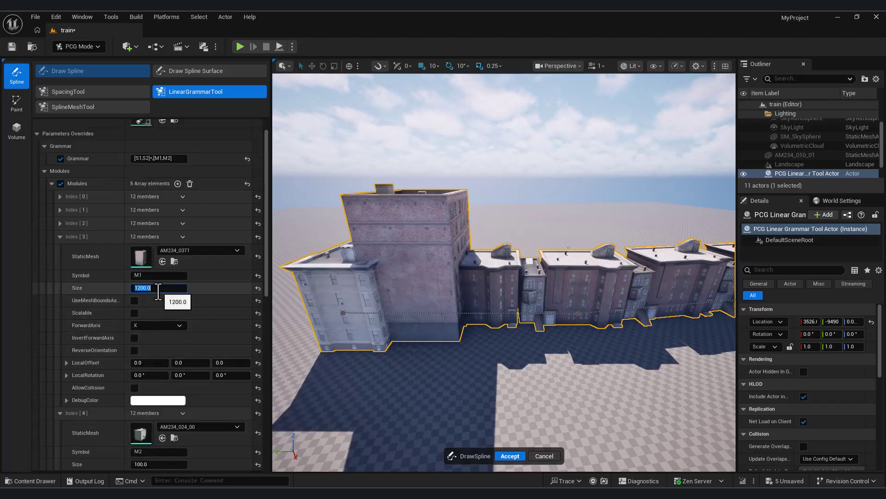
pyautogui.scroll(-2, 214, 383)
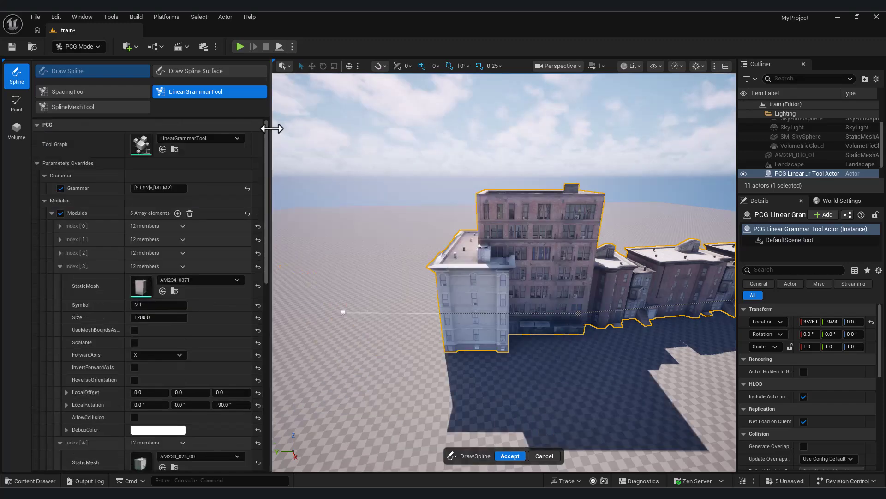
# - Remove the asterisk after the first group so the Grammar reads [S1,S2],[M1,M2]
pyautogui.click(155, 188)
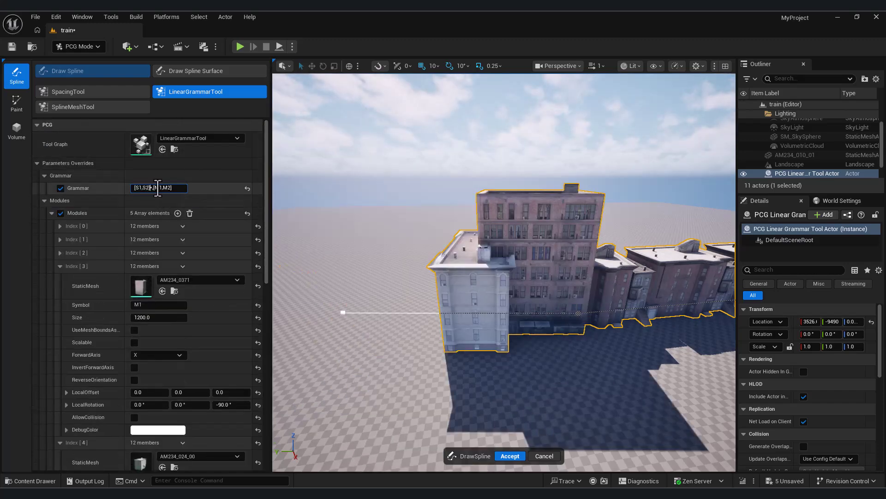
pyautogui.press('Return')
pyautogui.moveTo(542, 297); pyautogui.dragTo(434, 288, button='right')
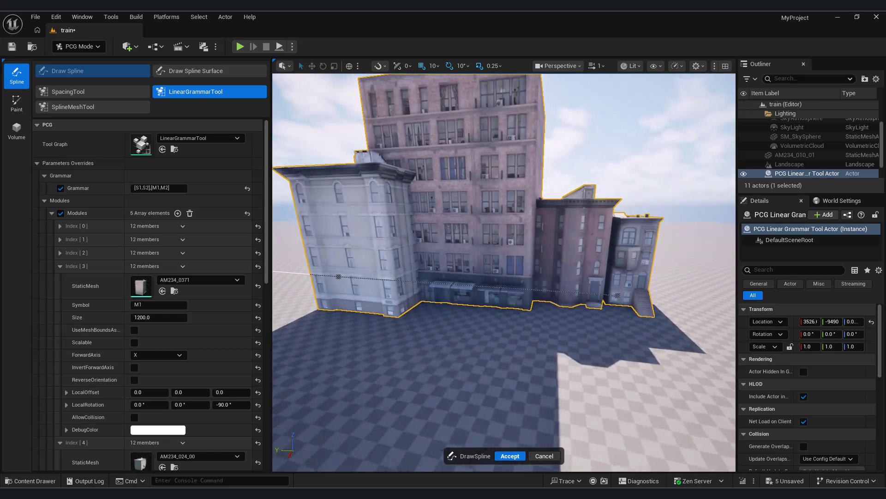
# - Set module M1's Size to 1600
pyautogui.scroll(1, 162, 319)
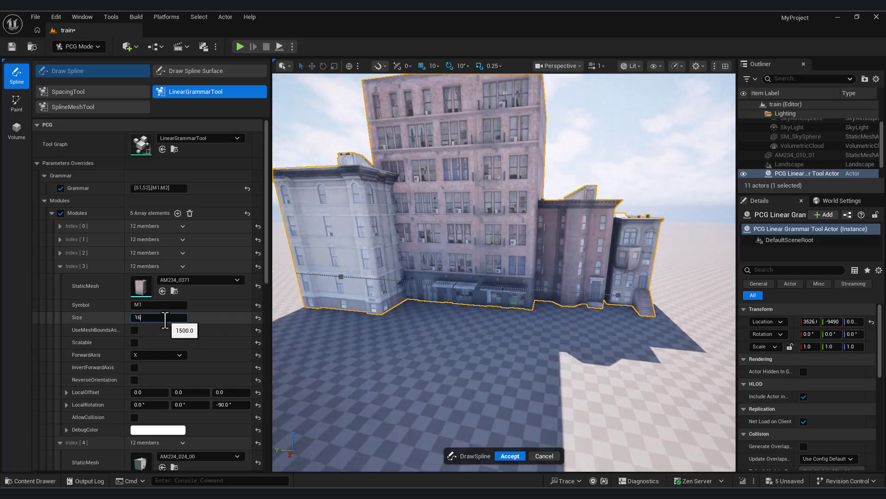
pyautogui.write('600')
pyautogui.press('Return')
# - Set the Z value of module M2's LocalRotation to -90° and its Size to 100
pyautogui.scroll(-5, 220, 350)
pyautogui.click(223, 390)
pyautogui.moveTo(350, 319)
pyautogui.mouseDown(button='right')
pyautogui.moveTo(406, 327)
pyautogui.moveTo(362, 322)
pyautogui.mouseUp(button='right')
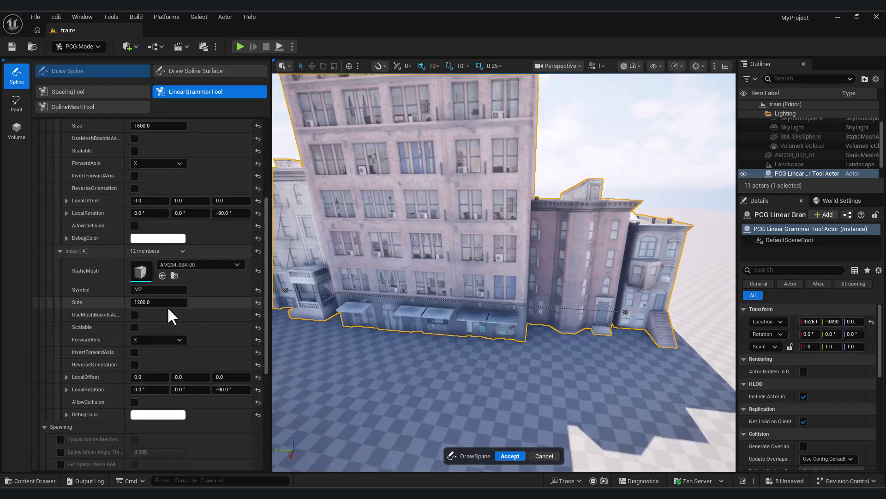
pyautogui.moveTo(323, 240); pyautogui.dragTo(305, 240, button='right')
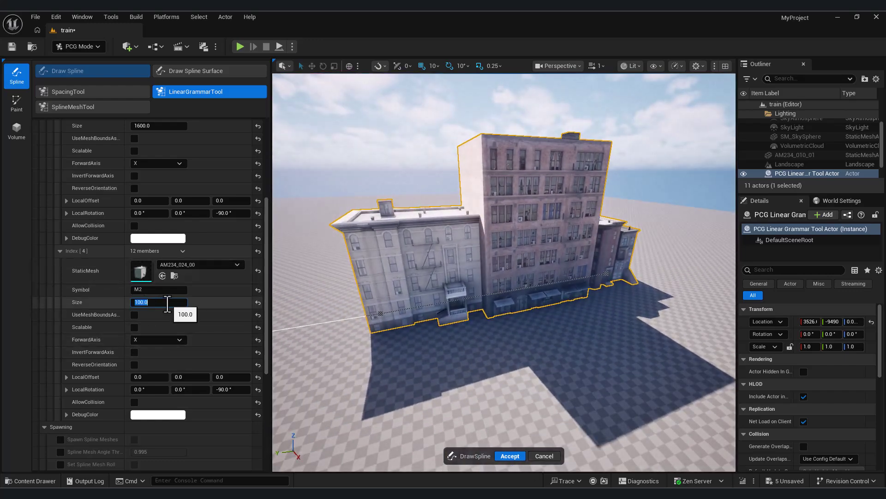
# - Increase module S2's Size through 1600 and 1800 to 1900
pyautogui.moveTo(267, 269); pyautogui.dragTo(265, 253)
pyautogui.moveTo(324, 249); pyautogui.dragTo(365, 249, button='right')
pyautogui.moveTo(267, 269); pyautogui.dragTo(289, 226)
pyautogui.click(60, 199)
pyautogui.click(169, 251)
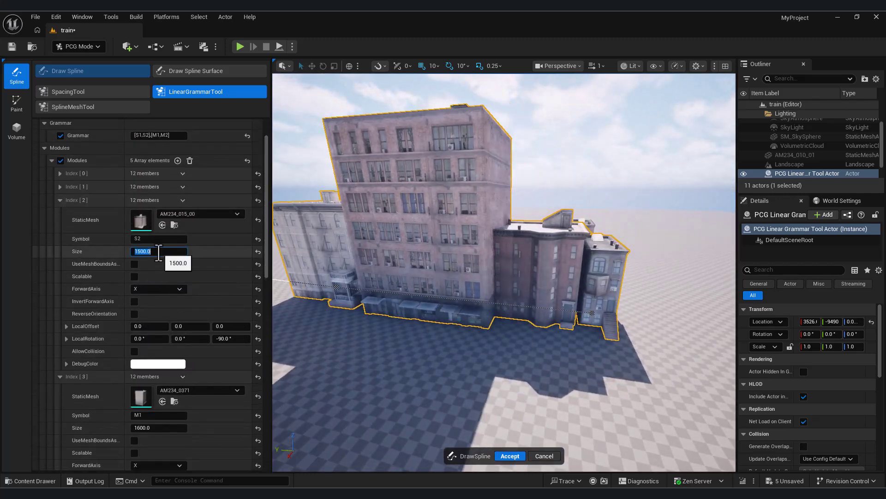
pyautogui.write('1600')
pyautogui.press('Return')
pyautogui.write('1800')
pyautogui.press('Return')
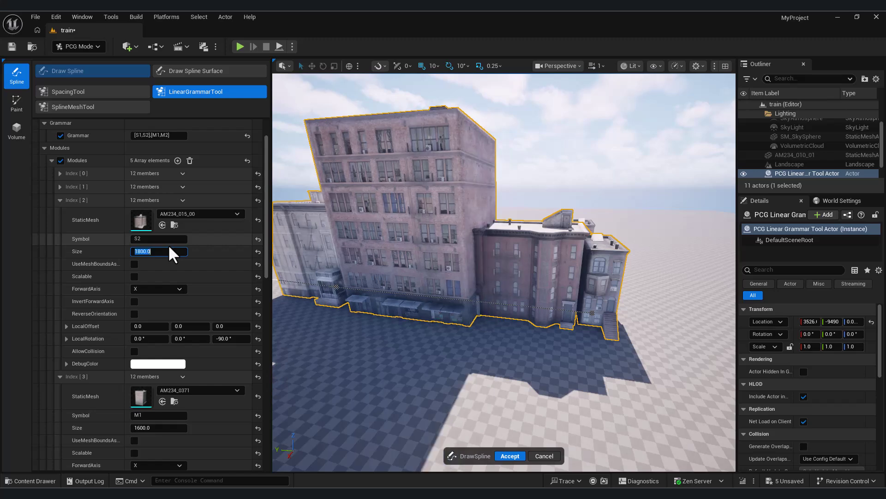
pyautogui.write('1900')
pyautogui.press('Return')
# - Adjust module M1's Size through 1700, 1900, 2000, 2500, 2900 and 2800, settling on 2650
pyautogui.moveTo(369, 245); pyautogui.dragTo(314, 249, button='right')
pyautogui.scroll(-3, 194, 302)
pyautogui.click(164, 368)
pyautogui.write('1700')
pyautogui.press('Return')
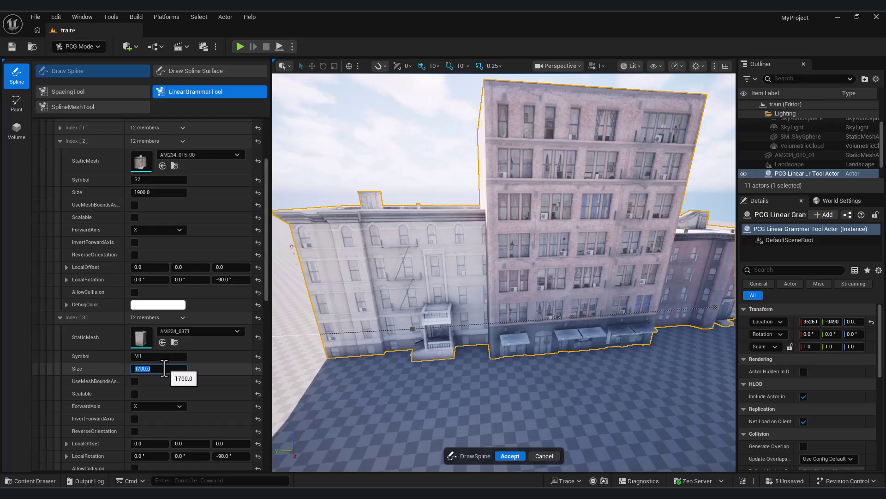
pyautogui.write('1900')
pyautogui.press('Return')
pyautogui.write('2000')
pyautogui.press('Return')
pyautogui.write('2')
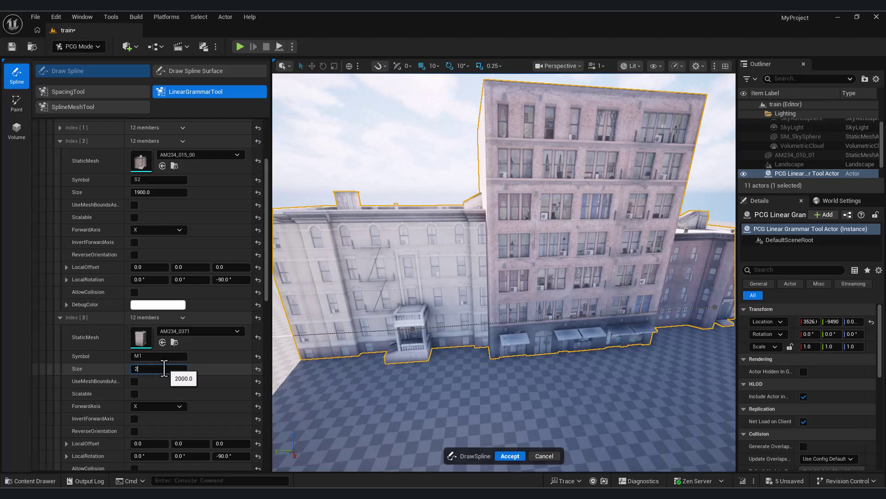
pyautogui.write('500')
pyautogui.press('Return')
pyautogui.write('2900')
pyautogui.press('Return')
pyautogui.write('280')
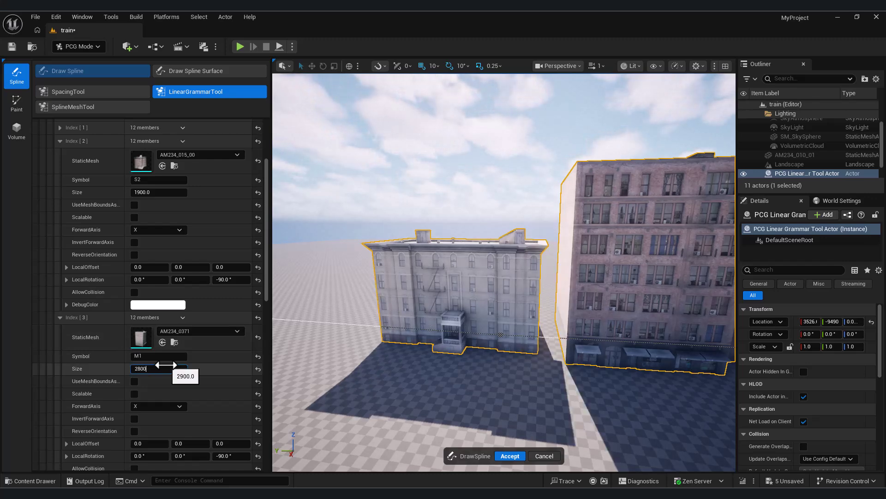
pyautogui.write('0')
pyautogui.press('Return')
pyautogui.write('2650')
pyautogui.press('Return')
pyautogui.moveTo(416, 300); pyautogui.dragTo(364, 311, button='right')
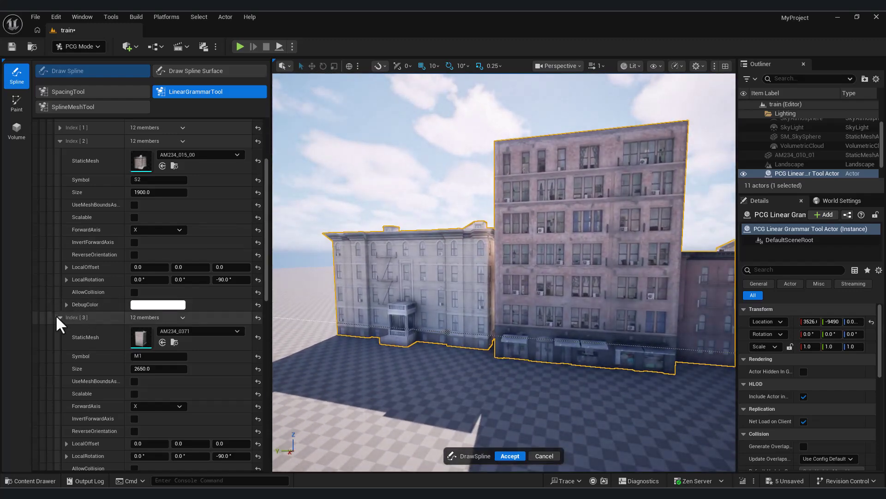
# - Collapse the existing modules, add module Index 5 to the Modules array and set its Symbol to B1
pyautogui.scroll(5, 193, 231)
pyautogui.click(60, 253)
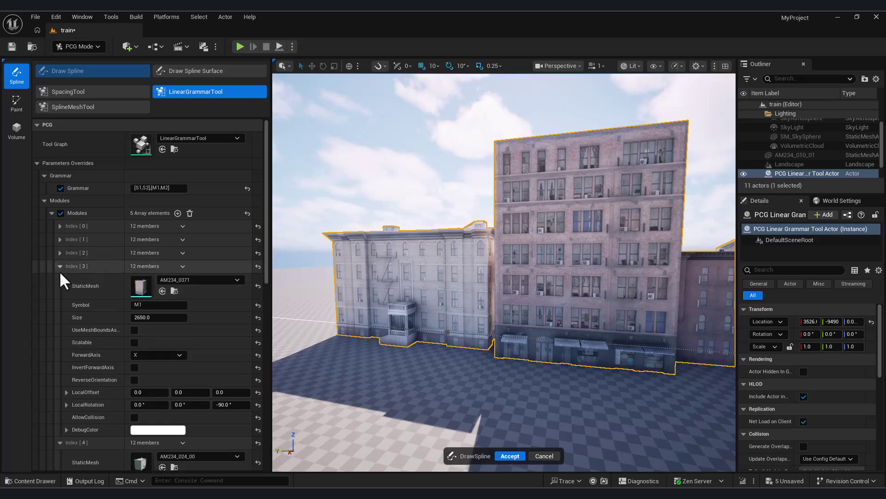
pyautogui.click(60, 266)
pyautogui.click(60, 279)
pyautogui.scroll(-1, 217, 213)
pyautogui.click(178, 184)
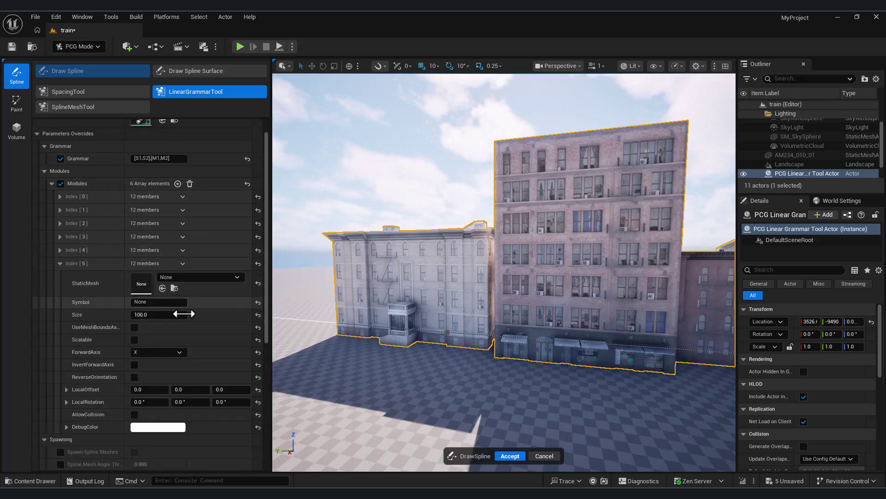
pyautogui.write('B1')
pyautogui.scroll(-2, 180, 289)
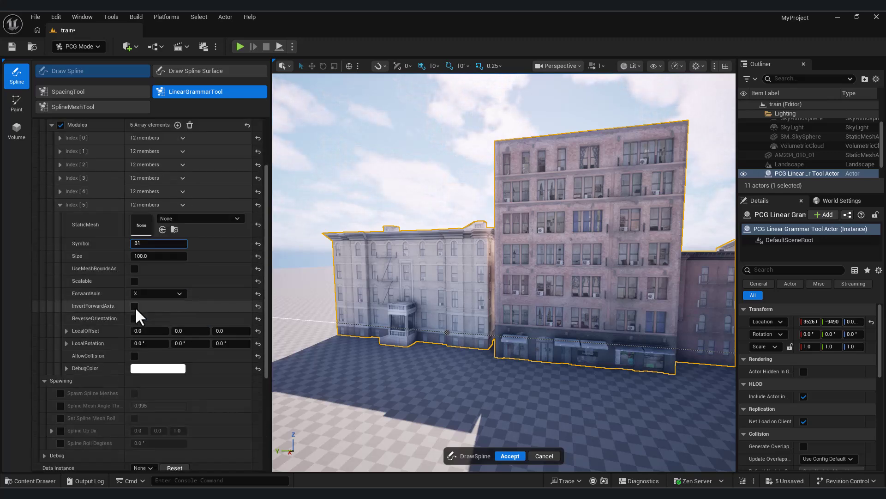
# - Add module Index 6 to the Modules array and set its Symbol to B2
pyautogui.scroll(1, 182, 304)
pyautogui.click(178, 169)
pyautogui.scroll(-2, 166, 277)
pyautogui.click(153, 361)
pyautogui.write('B2')
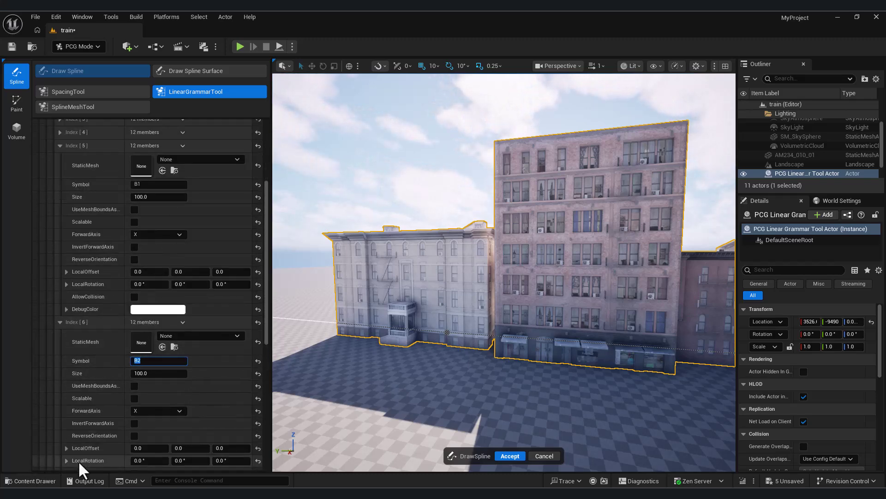
# - Assign the B1 static mesh to module Index 5 and the B2 static mesh to module Index 6
pyautogui.click(32, 481)
pyautogui.click(418, 367)
pyautogui.click(161, 169)
pyautogui.click(37, 481)
pyautogui.click(464, 368)
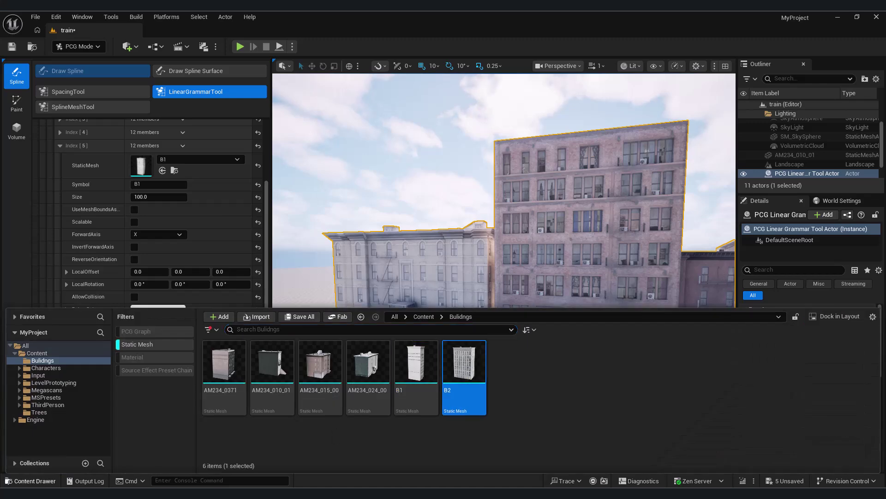
pyautogui.click(197, 296)
pyautogui.scroll(-2, 197, 296)
pyautogui.click(161, 287)
pyautogui.moveTo(323, 240); pyautogui.dragTo(360, 277, button='right')
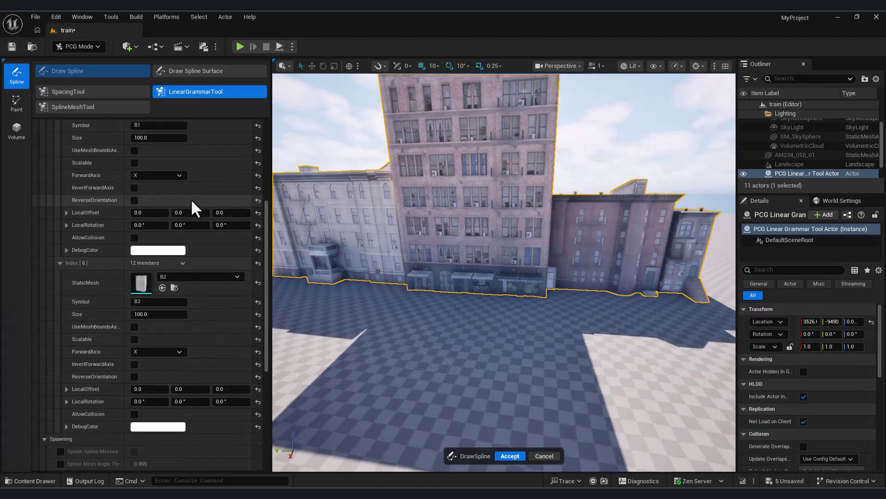
# - Prepend B1 to the Grammar so it reads B1,[S1,S2],[M1,M2]
pyautogui.scroll(3, 185, 199)
pyautogui.click(143, 188)
pyautogui.press('Home')
pyautogui.write('B1,')
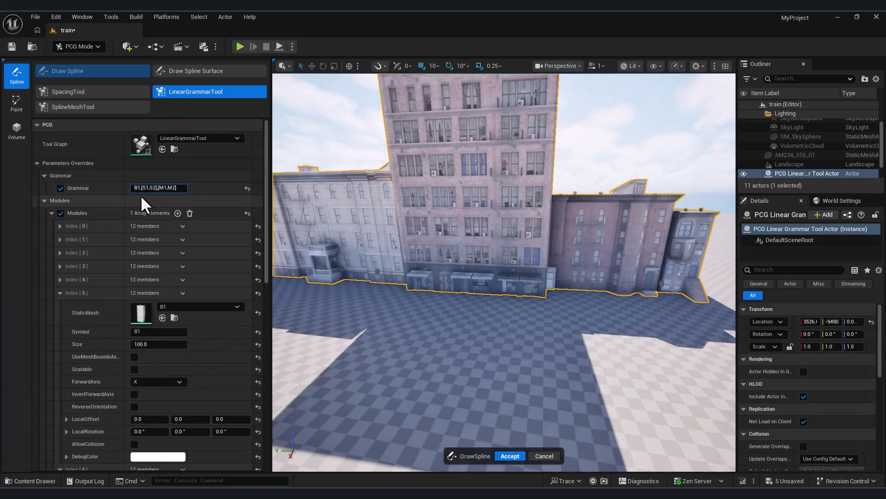
pyautogui.press('Return')
pyautogui.moveTo(323, 194); pyautogui.dragTo(374, 196, button='right')
pyautogui.press('s')
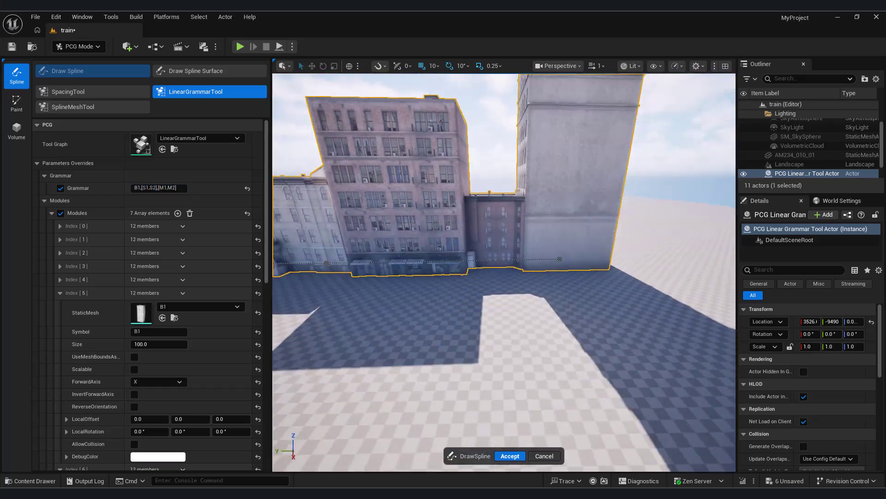
# - Set the Z value of module B1's LocalRotation to -90° and the X value of its LocalOffset to -1100
pyautogui.scroll(-2, 93, 297)
pyautogui.click(230, 387)
pyautogui.write('-90')
pyautogui.press('Return')
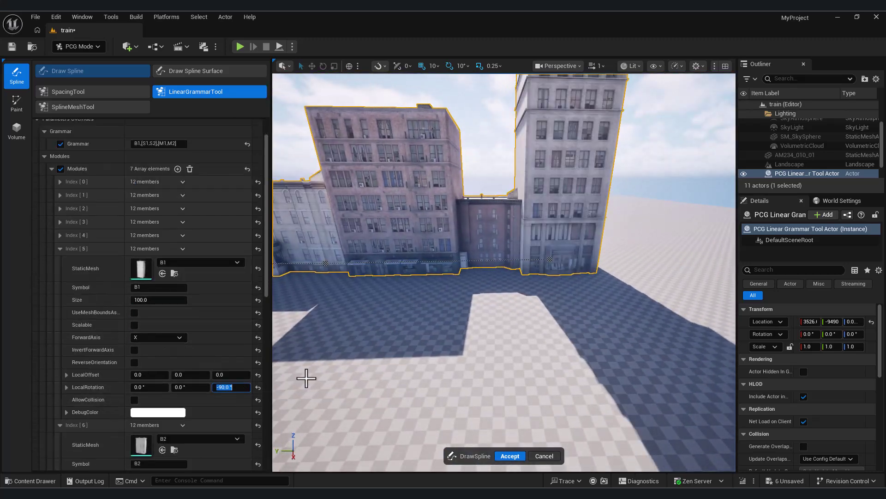
pyautogui.moveTo(151, 378)
pyautogui.mouseDown()
pyautogui.moveTo(156, 383)
pyautogui.moveTo(151, 377)
pyautogui.mouseUp()
pyautogui.write('-1100')
pyautogui.press('Return')
pyautogui.moveTo(369, 323); pyautogui.dragTo(286, 324, button='right')
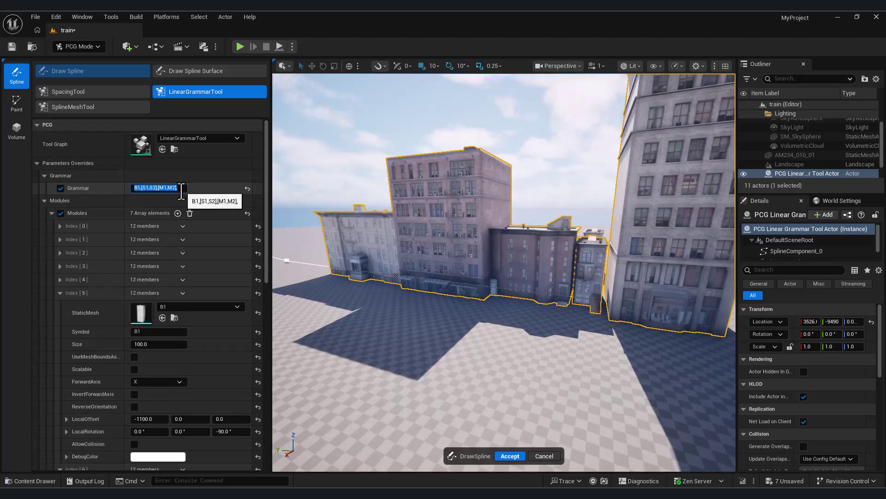
# - Append B2 to the Grammar as B1,[S1,S2],[M1,M2],B2 and set module B2's Size to 1200
pyautogui.click(182, 191)
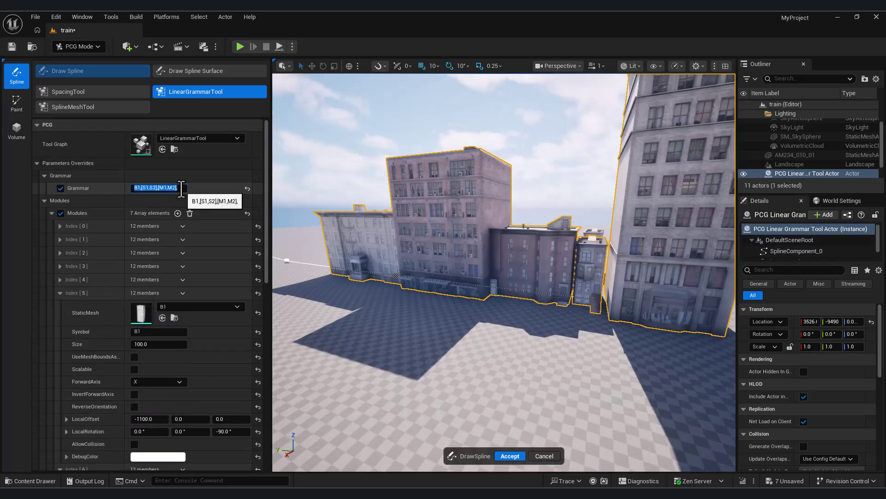
pyautogui.write('2')
pyautogui.press('Return')
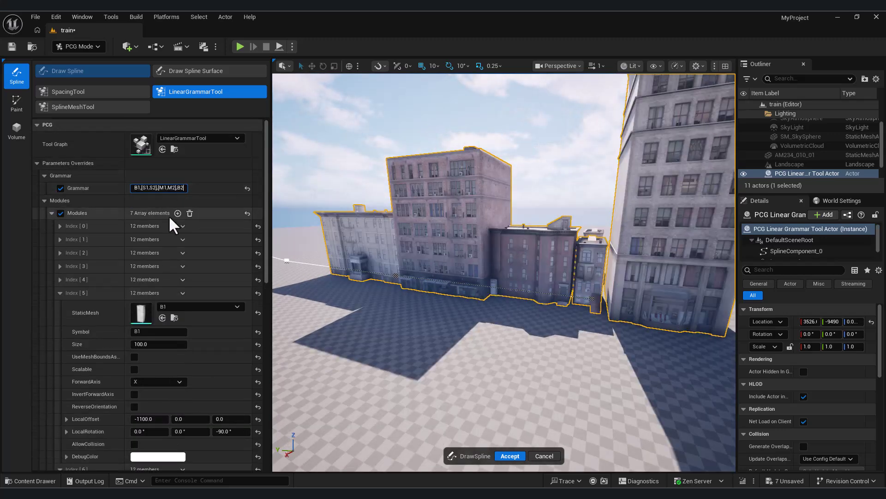
pyautogui.scroll(-5, 259, 288)
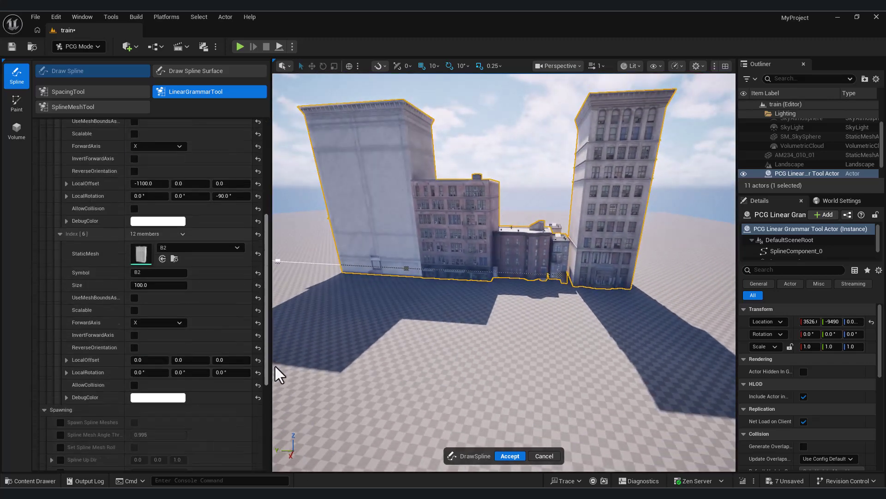
pyautogui.click(156, 250)
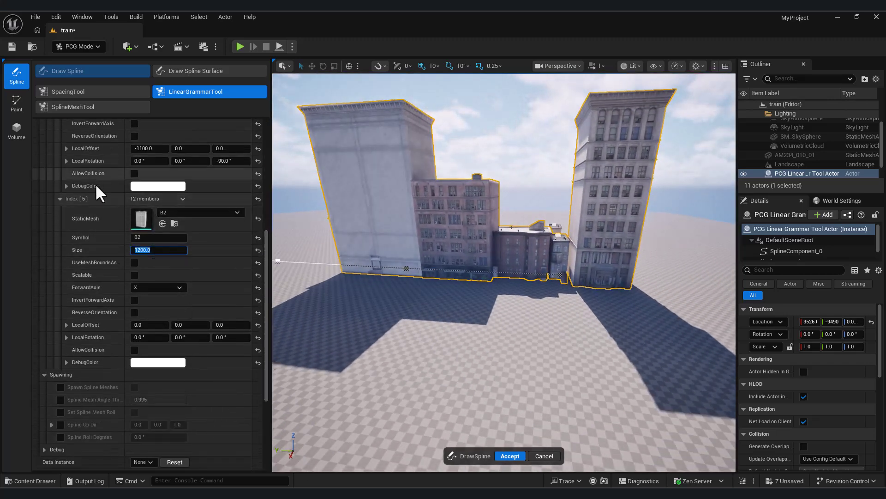
# - Try 1200 as module B1's Size and set it back to 100
pyautogui.scroll(3, 152, 213)
pyautogui.click(150, 177)
pyautogui.write('1200')
pyautogui.press('Return')
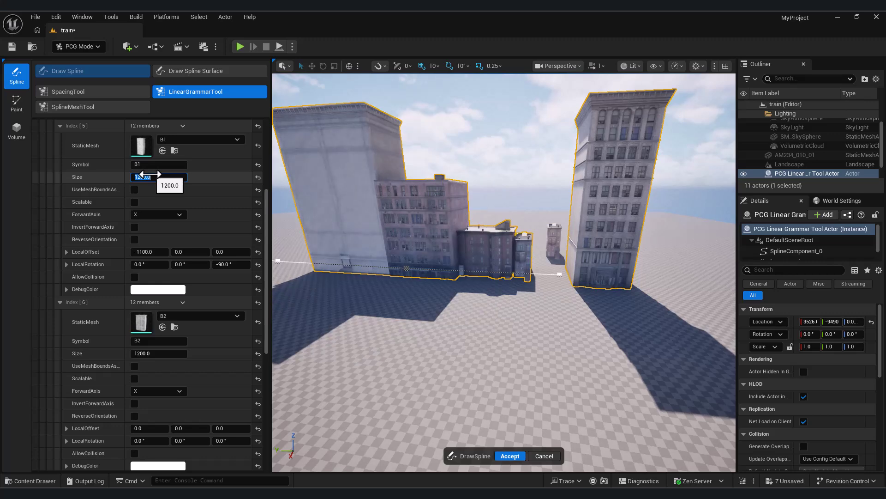
pyautogui.write('0')
pyautogui.press('Return')
pyautogui.write('100')
pyautogui.press('Return')
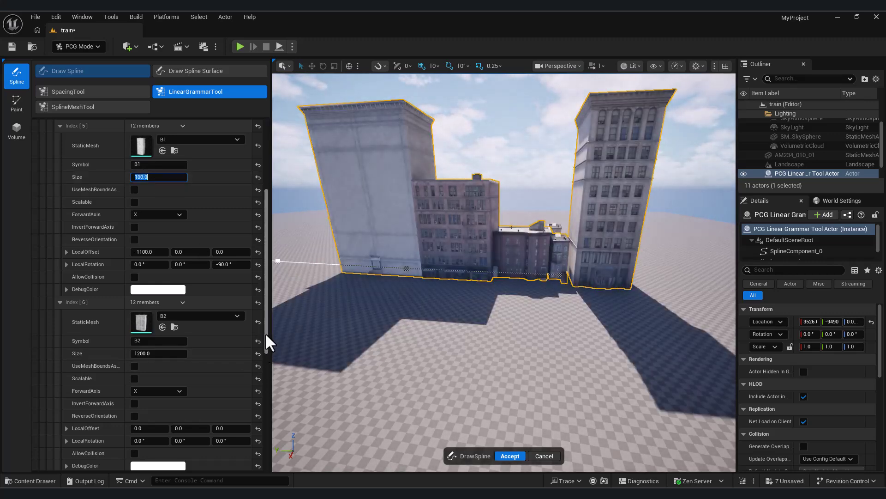
# - Raise module M2's Size to 2000 and on to 4000
pyautogui.scroll(6, 265, 332)
pyautogui.click(169, 308)
pyautogui.press('Return')
pyautogui.write('4')
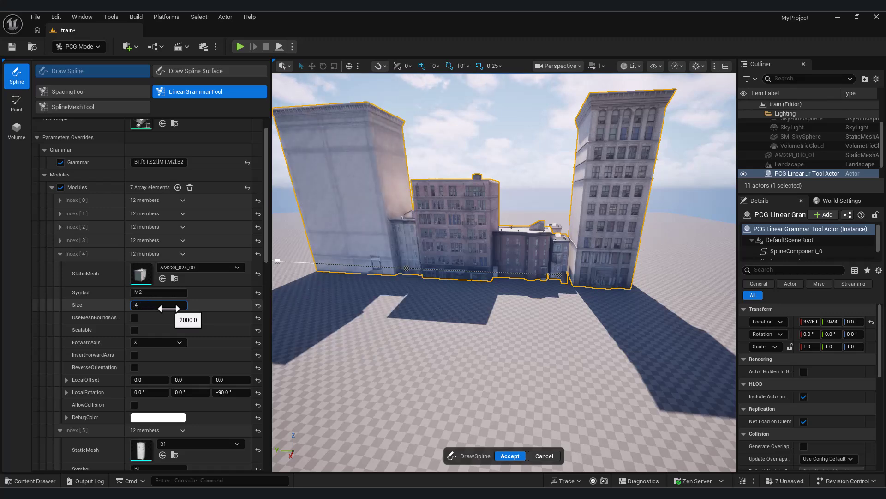
pyautogui.write('000')
pyautogui.press('Return')
# - Set the X value of module B2's LocalOffset to 300 and the Z value of its LocalRotation to -90°
pyautogui.scroll(-6, 260, 306)
pyautogui.moveTo(333, 295); pyautogui.dragTo(287, 273, button='right')
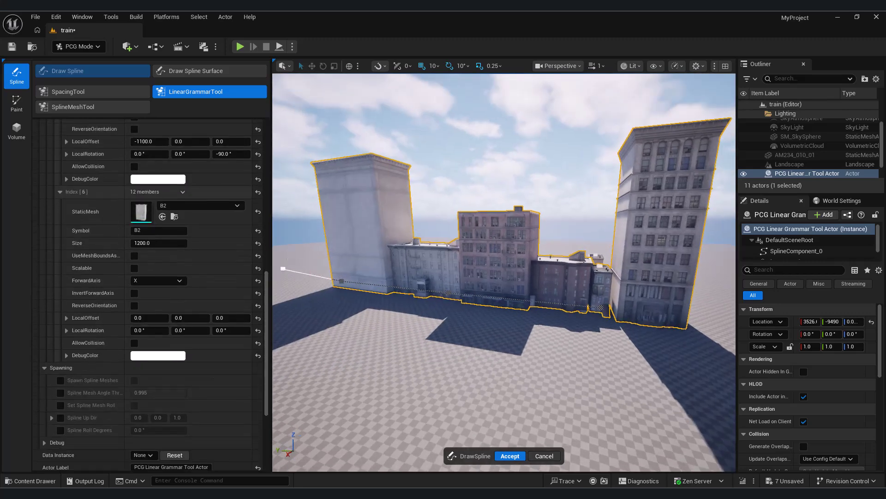
pyautogui.write('300')
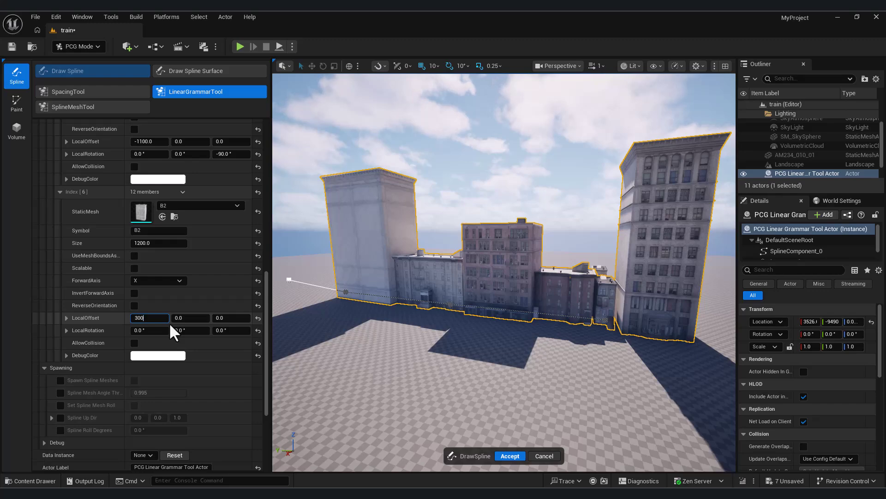
pyautogui.press('Return')
pyautogui.click(230, 330)
pyautogui.write('-90')
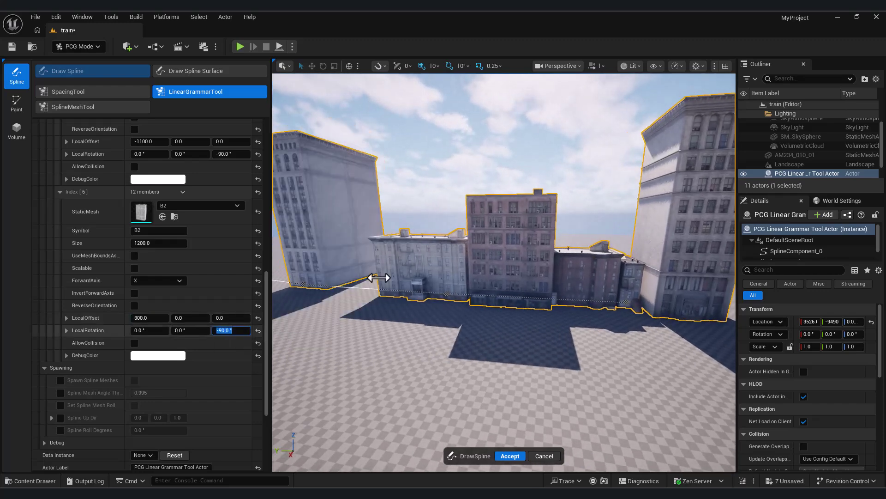
pyautogui.press('Return')
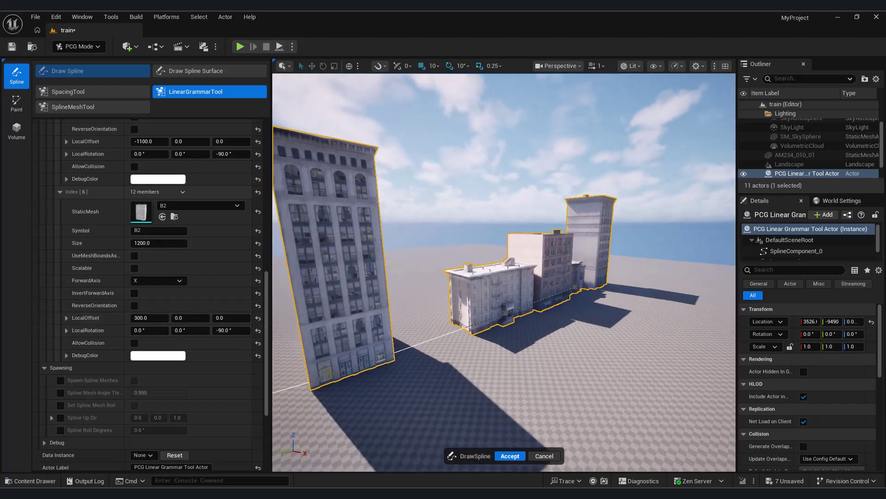
# - Reduce the X value of module B2's LocalOffset through 200 to 0 and set its Size to 500
pyautogui.click(148, 318)
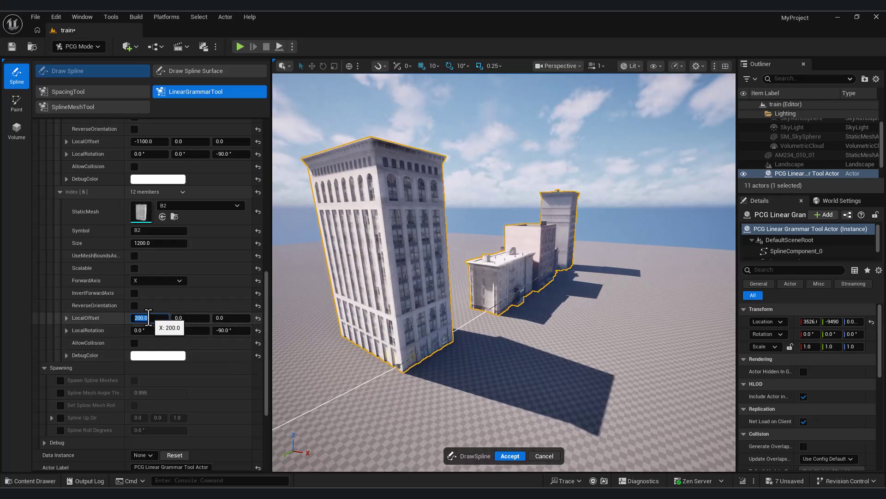
pyautogui.write('0')
pyautogui.press('Return')
pyautogui.click(169, 243)
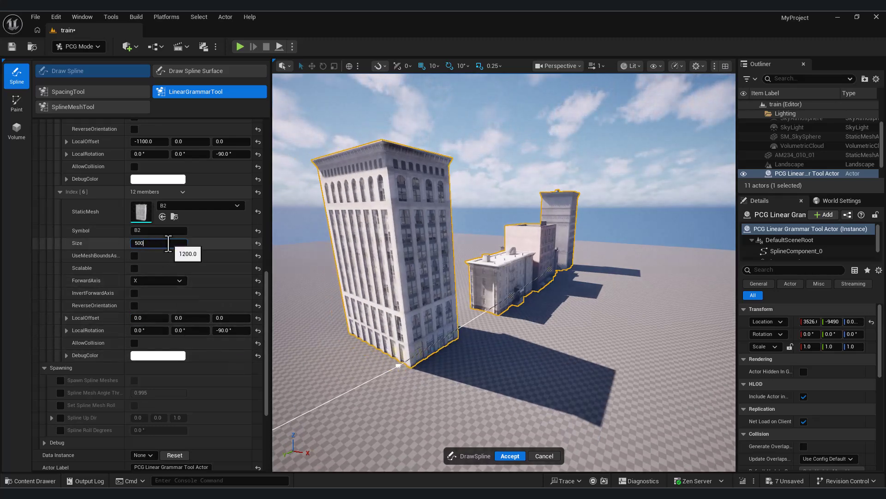
pyautogui.write('500')
pyautogui.press('Return')
# - Adjust module M2's Size through 150, 1500 and 1800 to 2250, closing up the building row
pyautogui.moveTo(264, 325); pyautogui.dragTo(263, 224)
pyautogui.click(169, 189)
pyautogui.write('150')
pyautogui.press('Return')
pyautogui.write('1500')
pyautogui.press('Return')
pyautogui.write('1800')
pyautogui.press('Return')
pyautogui.write('2250')
pyautogui.press('Return')
pyautogui.moveTo(461, 258); pyautogui.dragTo(342, 258, button='right')
pyautogui.press('d')
pyautogui.press('s')
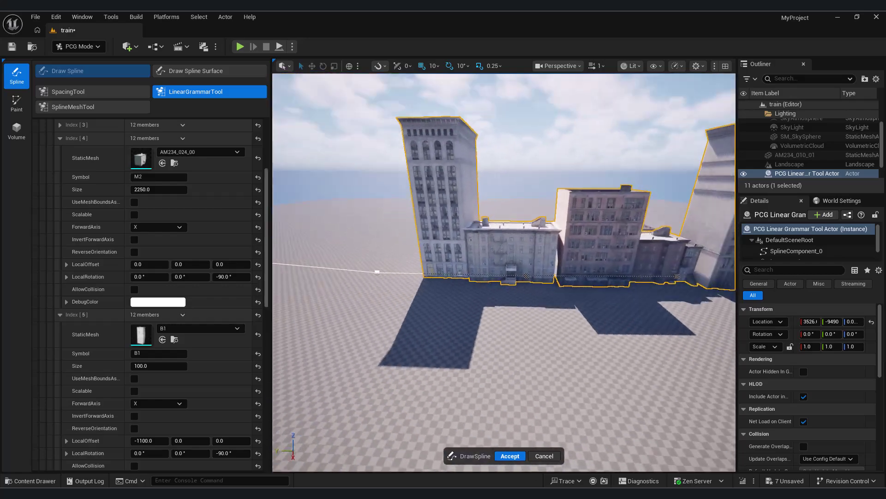